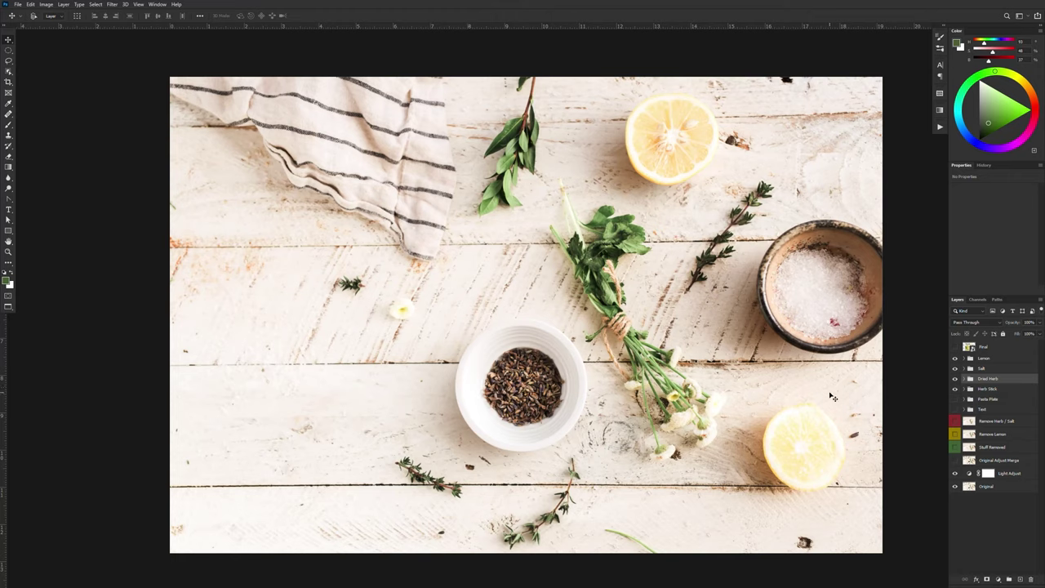
Step: Preview the herb-and-salt removal layer and reposition the white dried-herb bowl
click(955, 421)
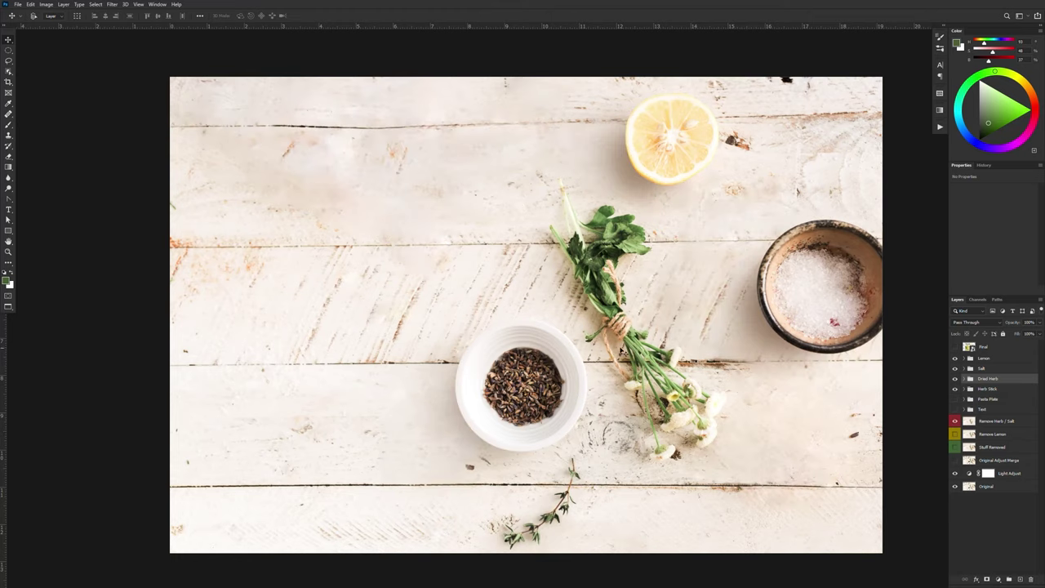
drag(551, 408, 478, 204)
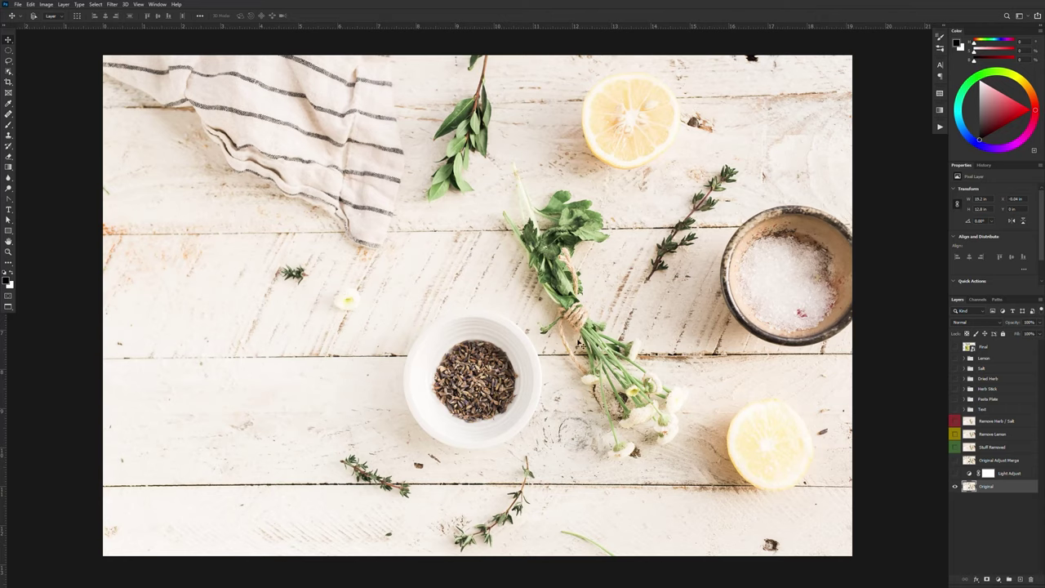
Step: Lasso the small green sprig left of the herb bowl
scroll(734, 441, down, 1)
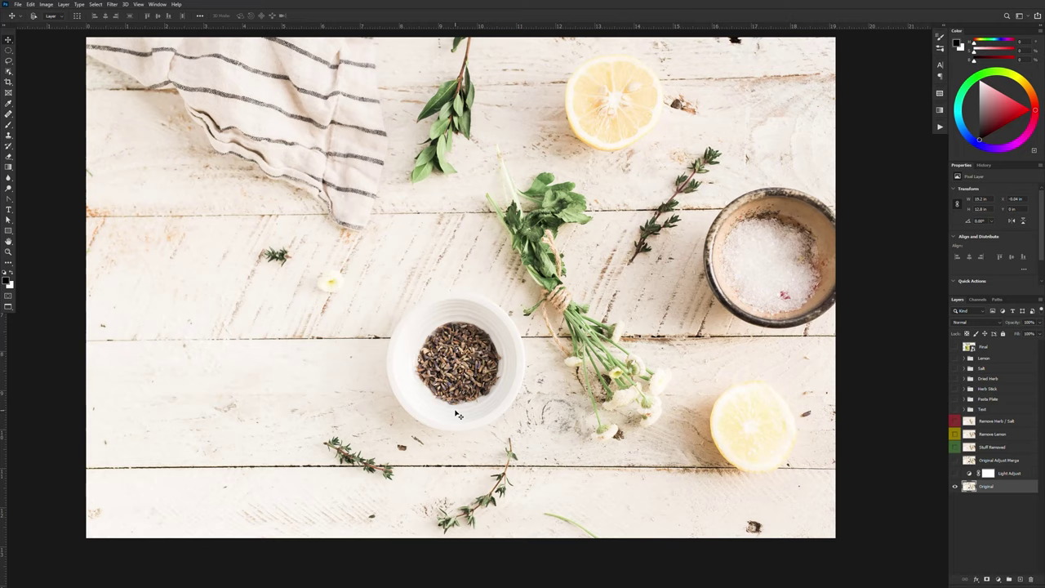
scroll(297, 286, up, 1)
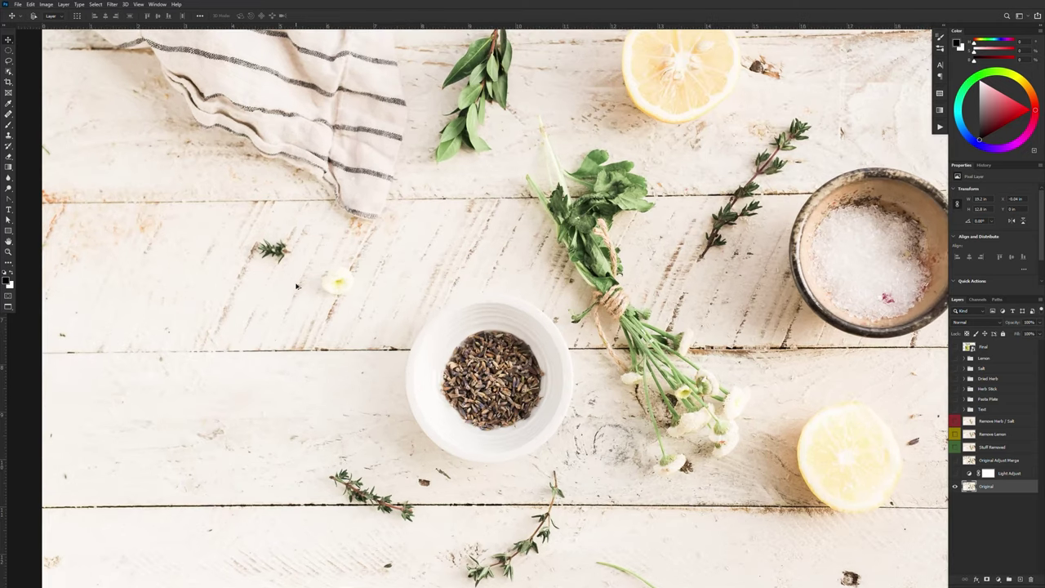
scroll(297, 286, up, 4)
key(l)
scroll(334, 288, down, 2)
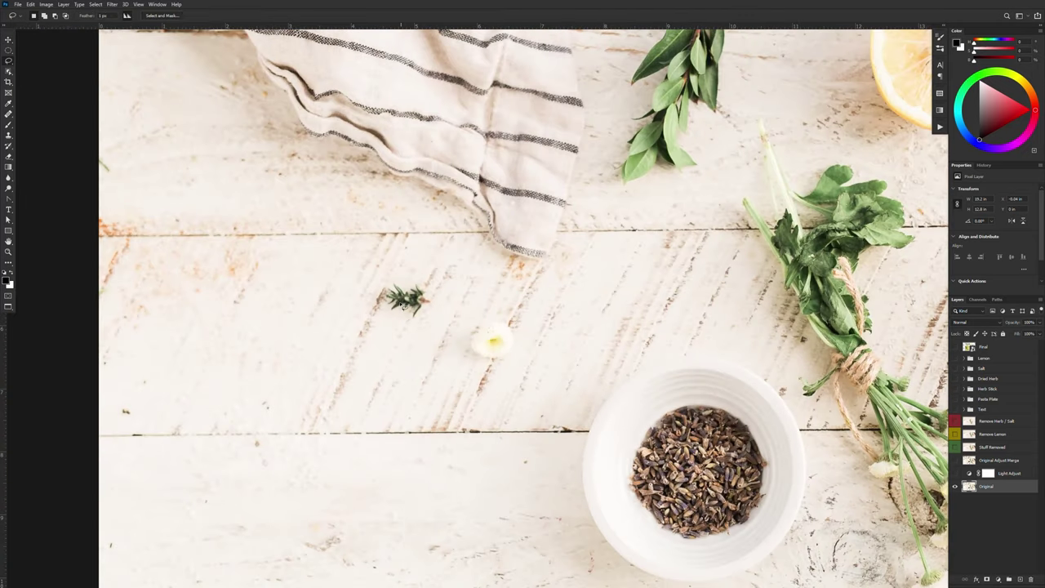
scroll(392, 307, up, 2)
mouse_move(416, 255)
mouse_down()
mouse_move(453, 325)
mouse_move(457, 273)
mouse_move(345, 269)
mouse_move(424, 357)
mouse_move(470, 262)
mouse_up()
Step: Start Content-Aware Fill and subtract the bowl edge and towel from the sampling area
click(30, 5)
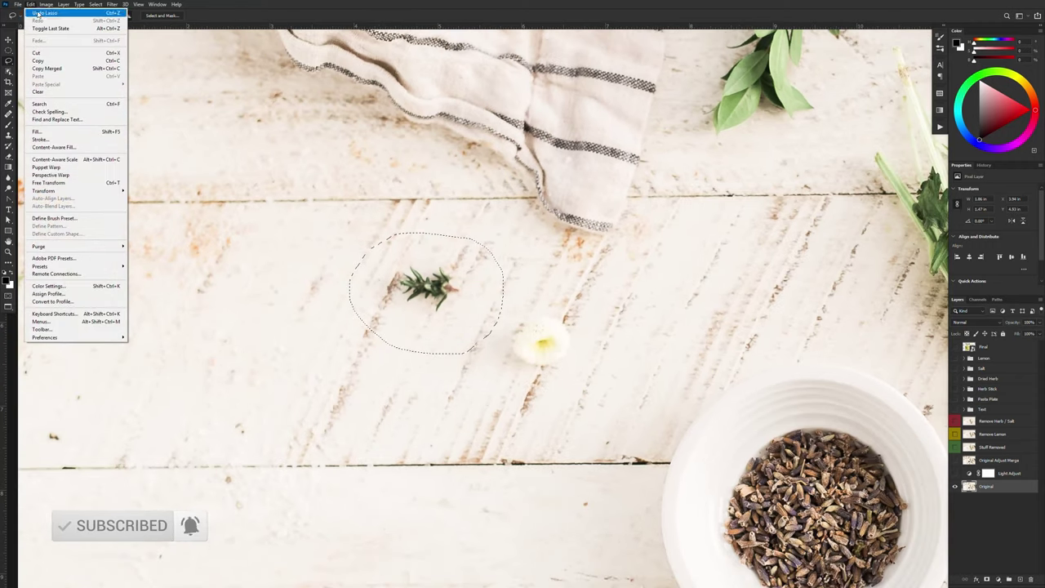
click(52, 149)
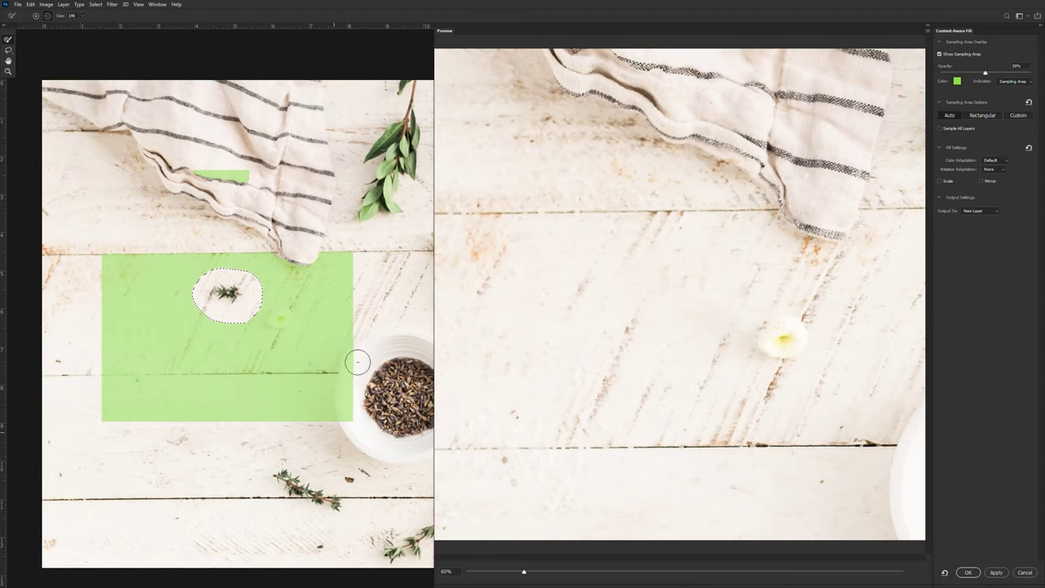
mouse_move(346, 382)
mouse_down()
mouse_move(345, 427)
mouse_move(350, 367)
mouse_move(371, 338)
mouse_up()
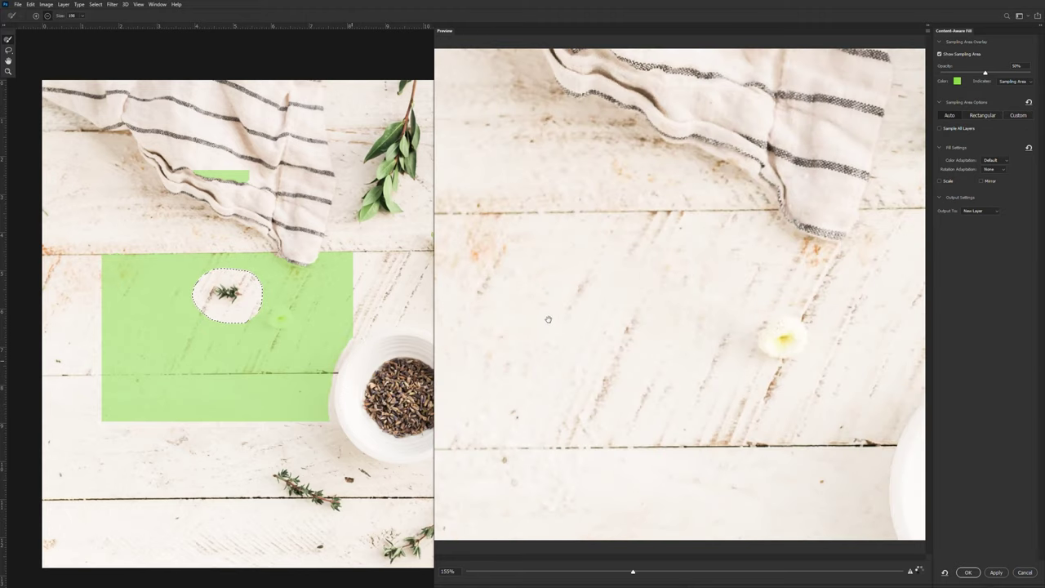
drag(240, 176, 190, 174)
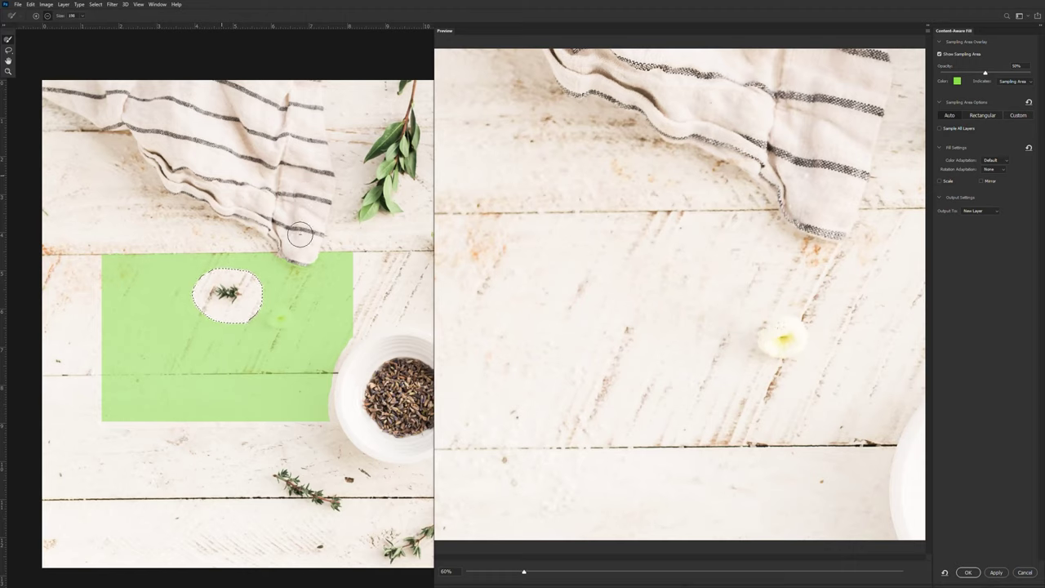
mouse_move(288, 261)
mouse_down()
mouse_move(317, 261)
mouse_move(326, 231)
mouse_up()
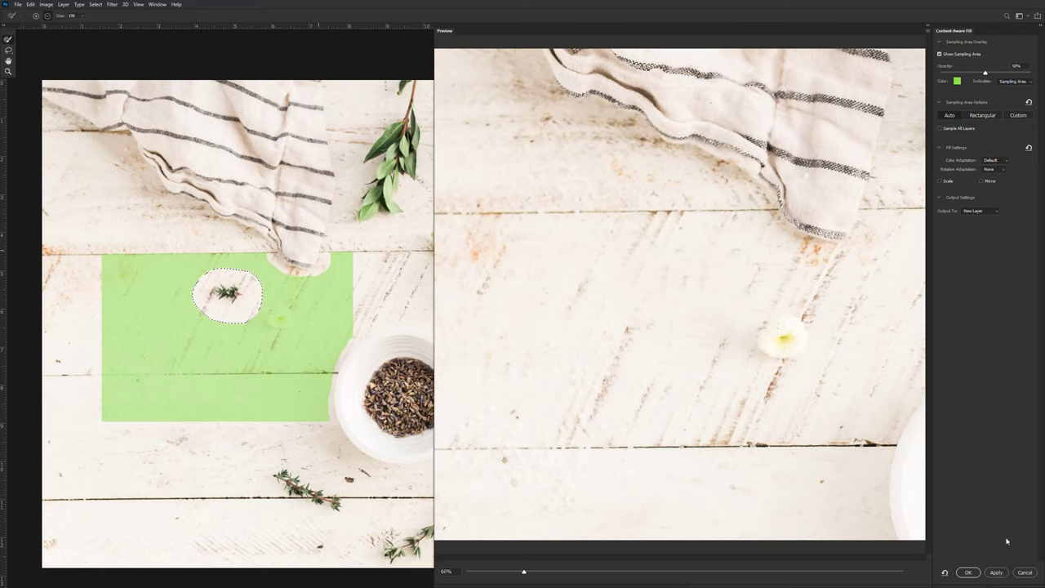
Step: Apply the content-aware fill so wood planks replace the sprig
click(968, 572)
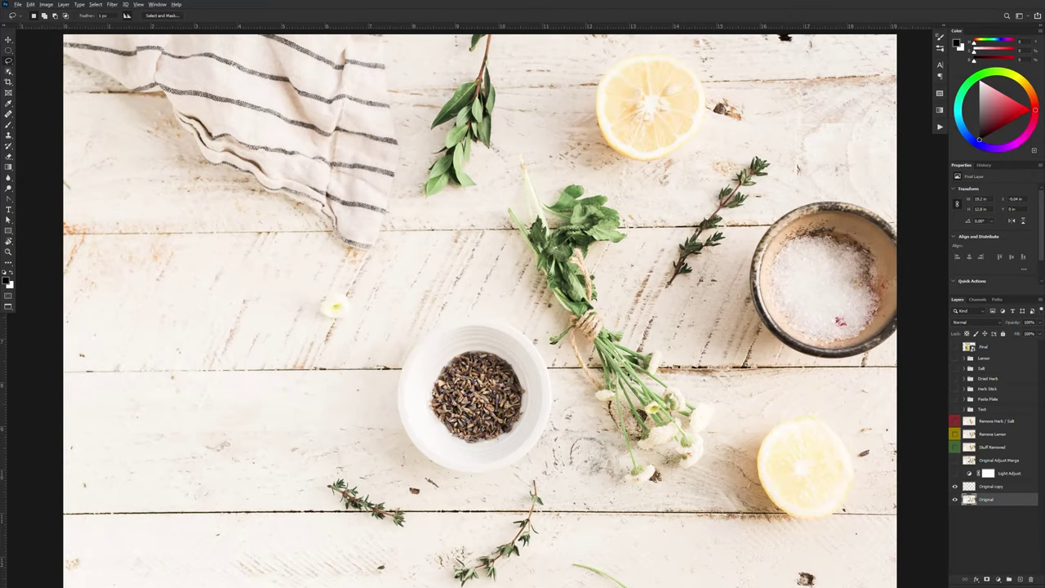
scroll(270, 310, up, 6)
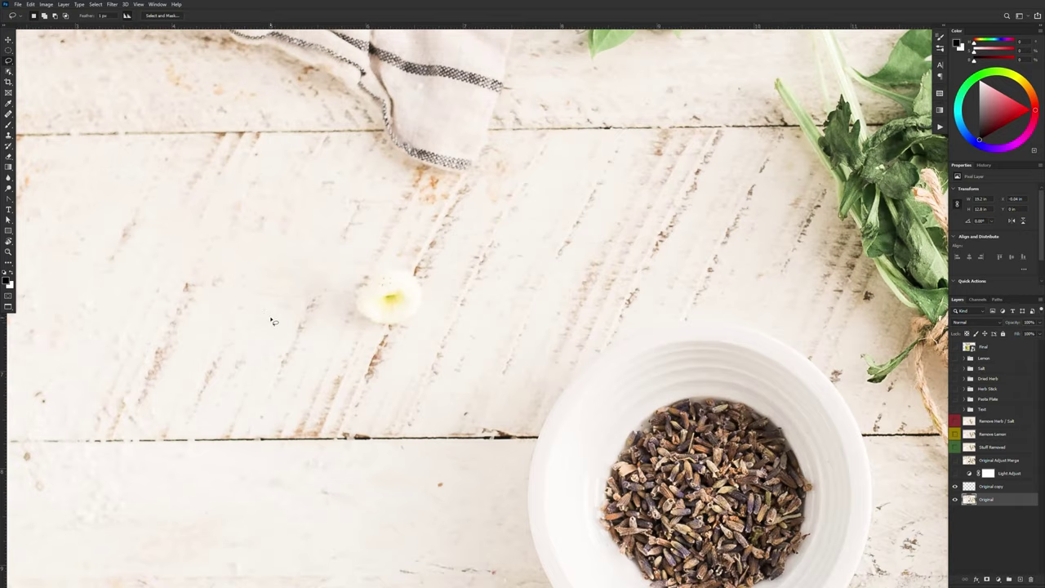
drag(272, 319, 437, 305)
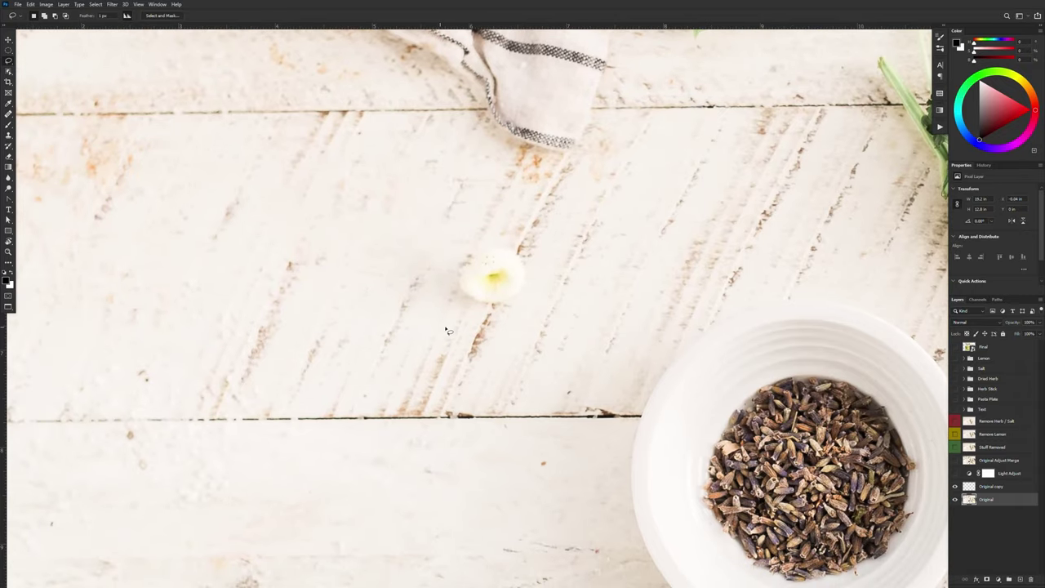
Step: Clone-stamp wood over the white flower on a new layer, then undo it
click(1019, 580)
key(s)
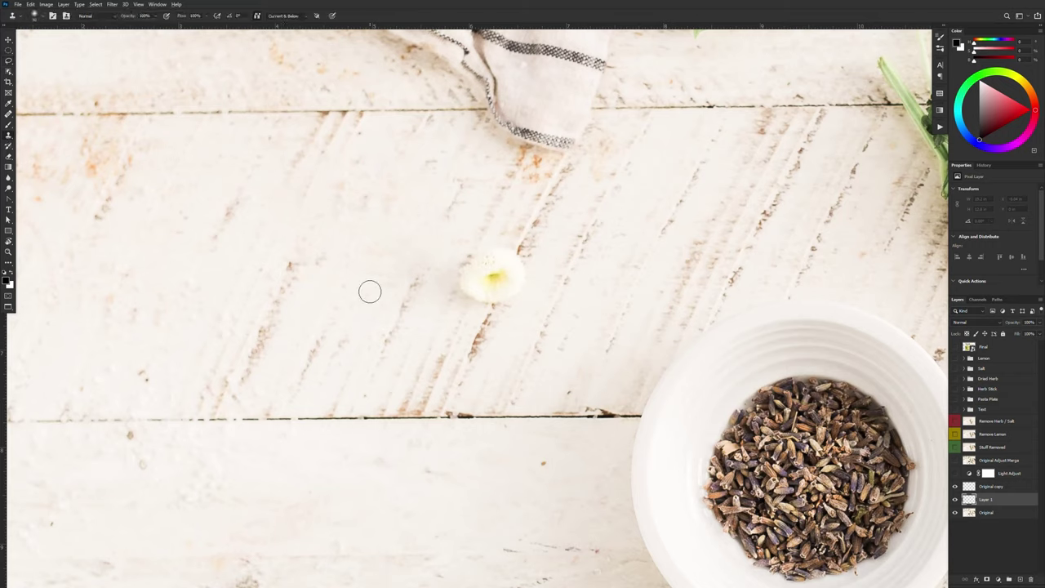
click(357, 336)
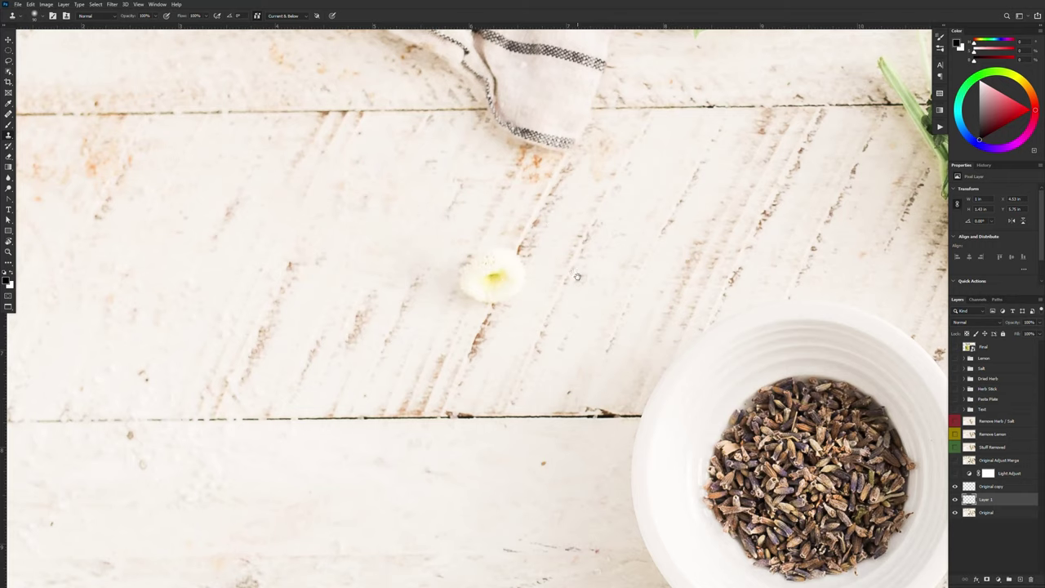
mouse_move(535, 257)
mouse_down()
mouse_move(464, 342)
mouse_move(485, 322)
mouse_move(491, 243)
mouse_up()
alt+click(510, 254)
mouse_move(466, 298)
mouse_down()
mouse_move(446, 315)
mouse_move(453, 329)
mouse_move(449, 319)
mouse_up()
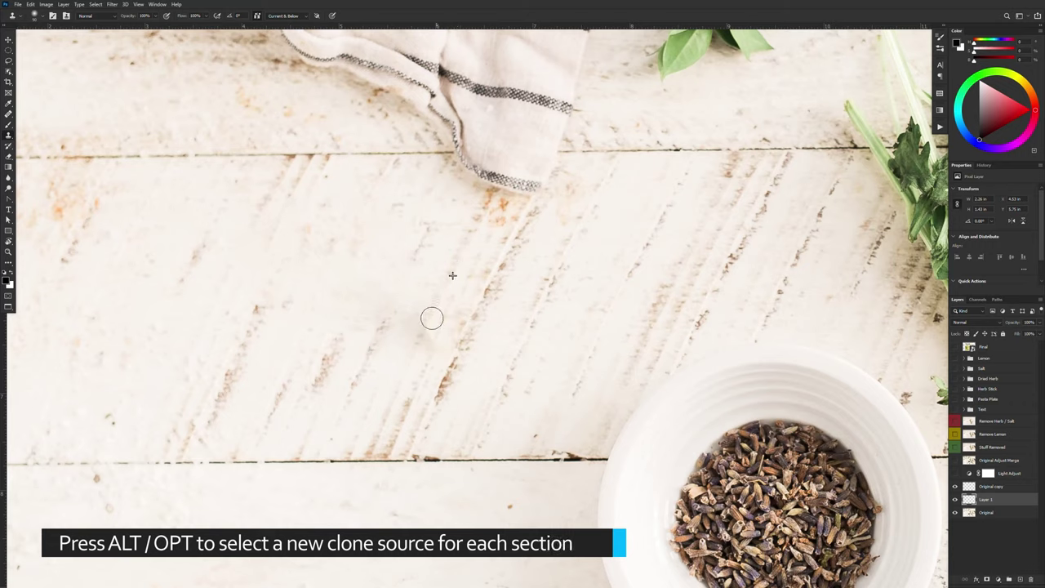
alt+click(414, 393)
drag(433, 345, 445, 333)
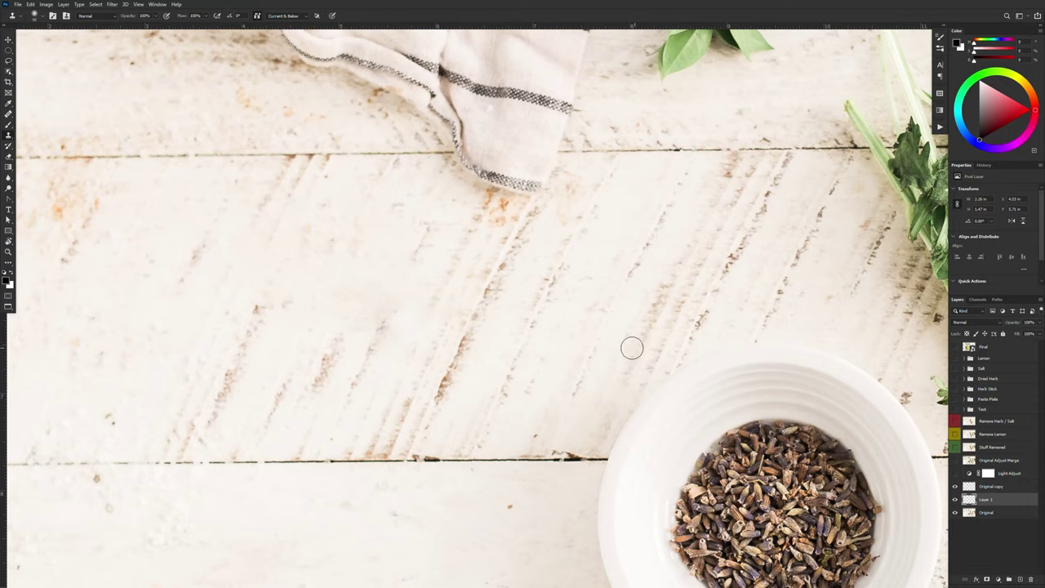
click(546, 269)
scroll(532, 304, down, 1)
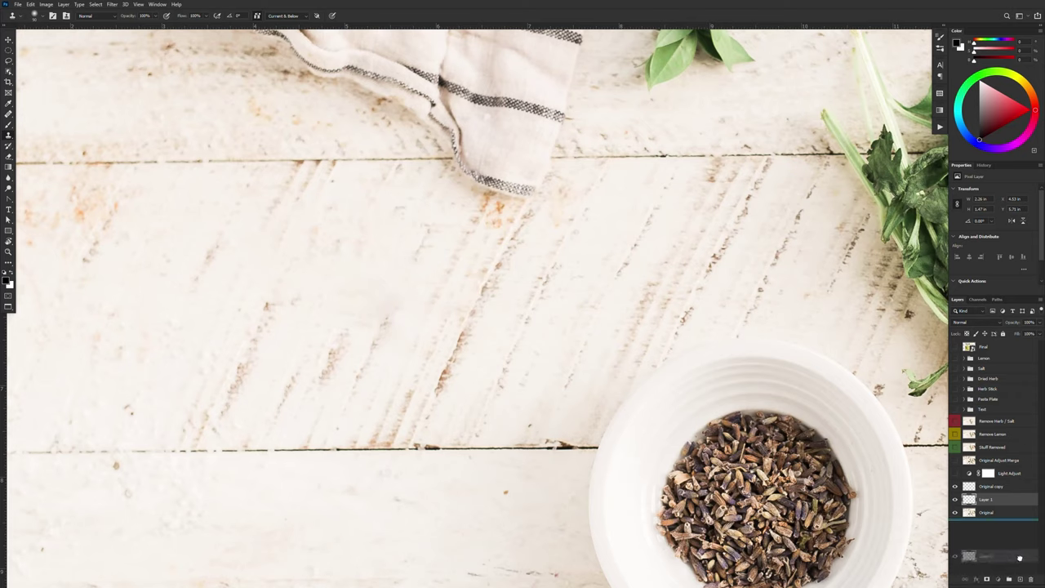
key(ctrl+z)
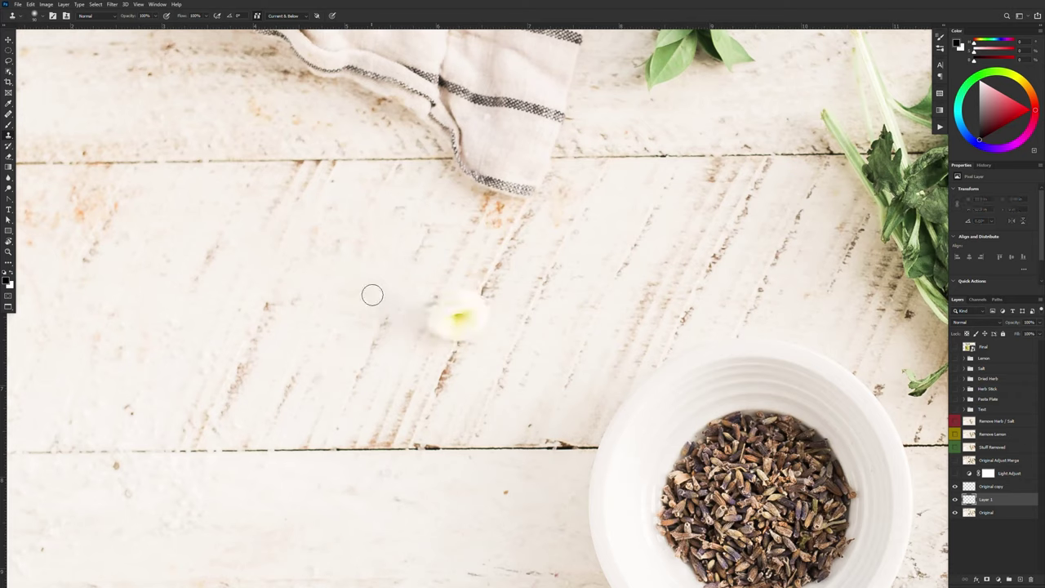
Step: Heal away the white flower with the Healing Brush, sampling clean wood above it
click(10, 116)
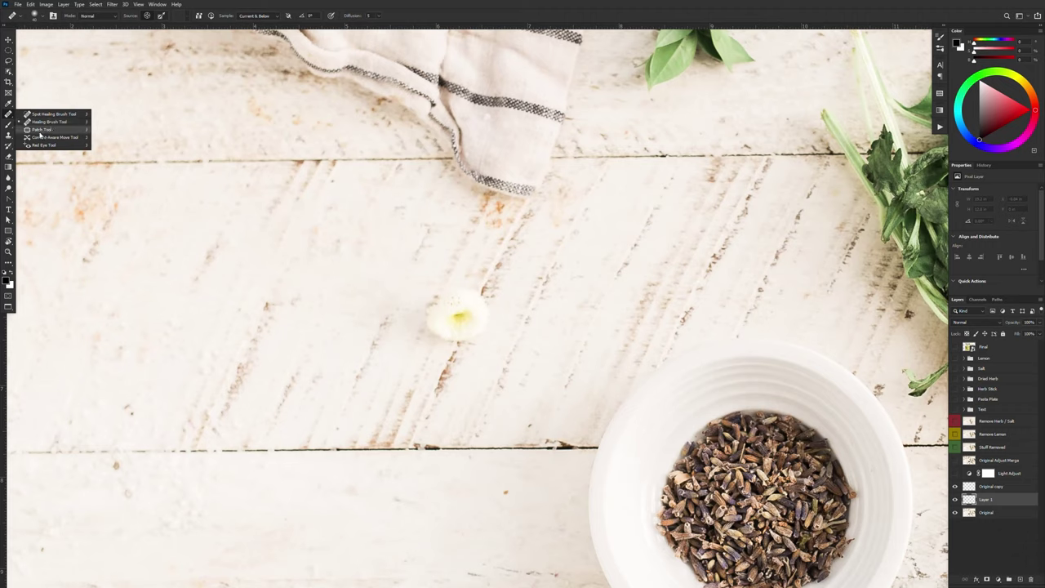
click(40, 122)
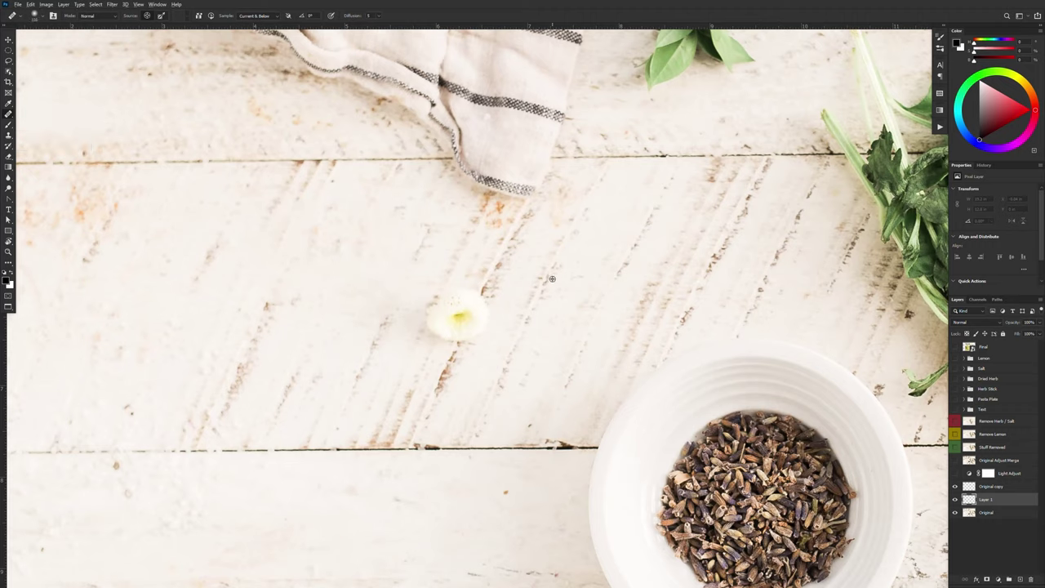
alt+click(498, 241)
mouse_move(476, 292)
mouse_down()
mouse_move(460, 334)
mouse_move(485, 303)
mouse_move(451, 333)
mouse_move(457, 303)
mouse_move(434, 325)
mouse_move(436, 290)
mouse_move(393, 332)
mouse_move(450, 284)
mouse_up()
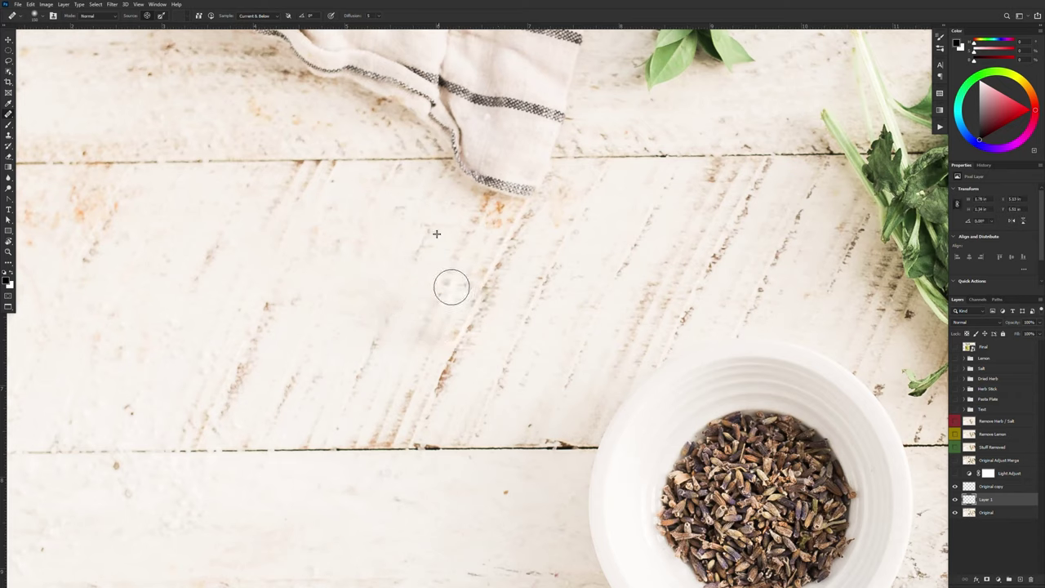
mouse_move(589, 315)
mouse_down()
mouse_move(511, 275)
mouse_move(494, 310)
mouse_move(582, 312)
mouse_move(457, 261)
mouse_up()
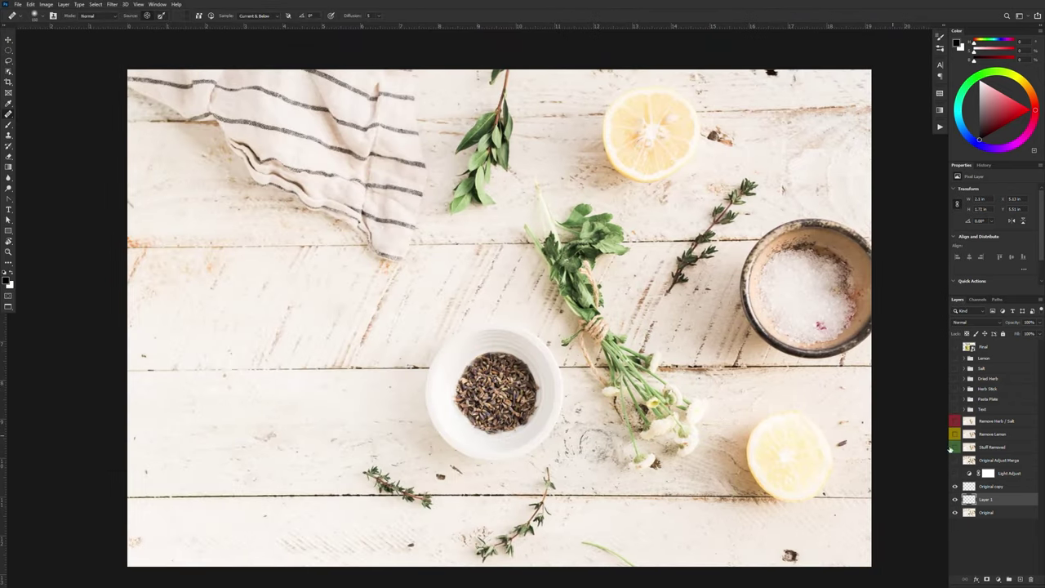
Step: Delete the practice retouch layers and hide the herb-and-salt removal layer
click(955, 421)
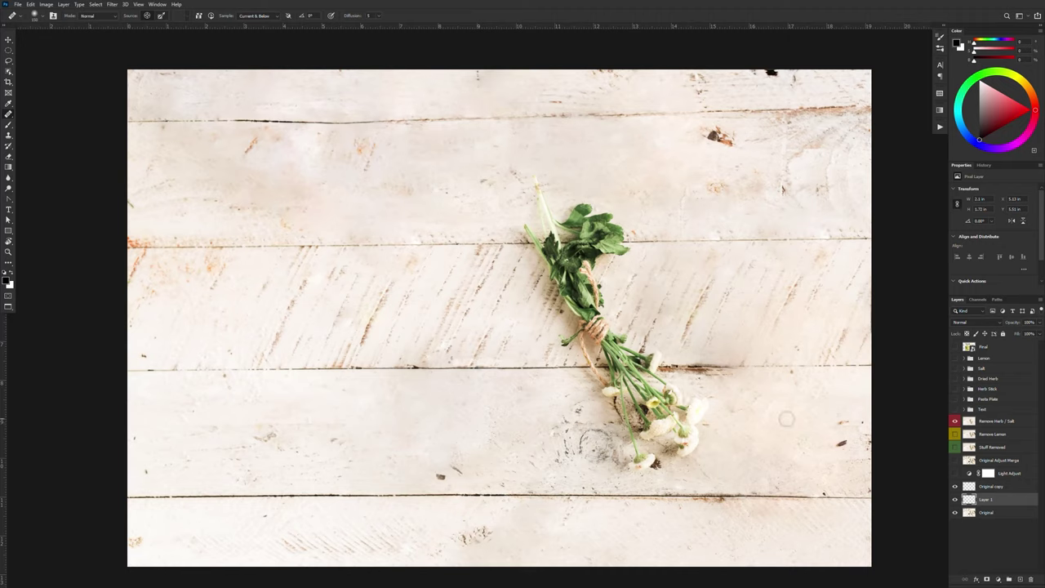
key(ctrl+z)
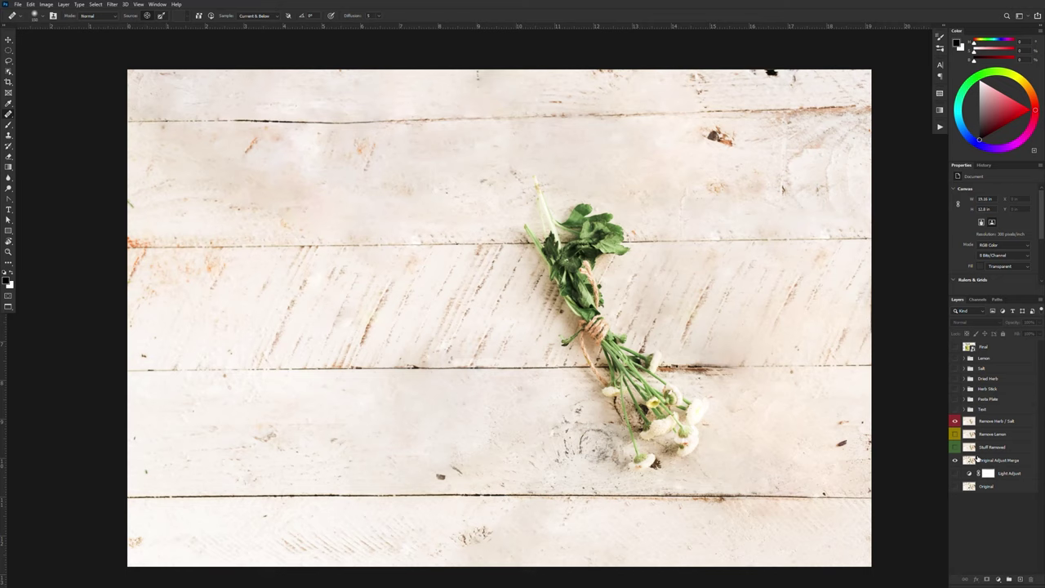
click(987, 462)
click(955, 421)
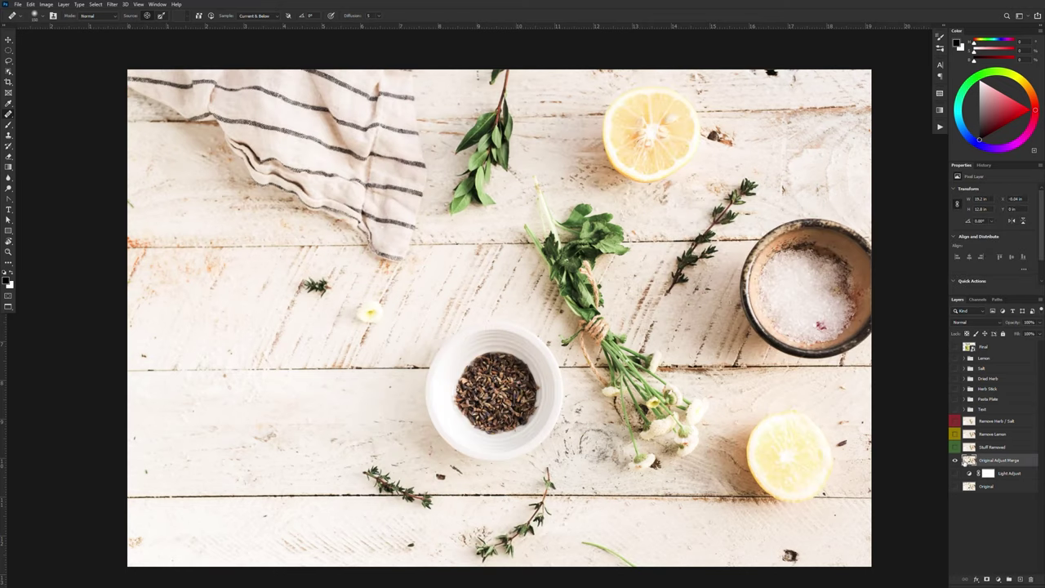
Step: Compare Original with Light Adjust curves, then show and select Original Adjust Merge
click(954, 460)
click(954, 486)
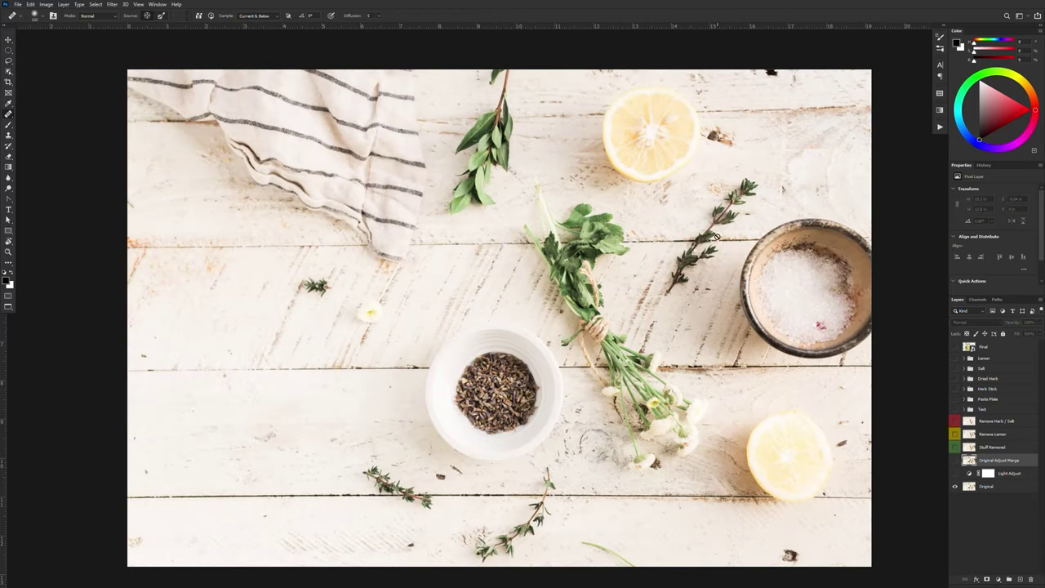
click(955, 474)
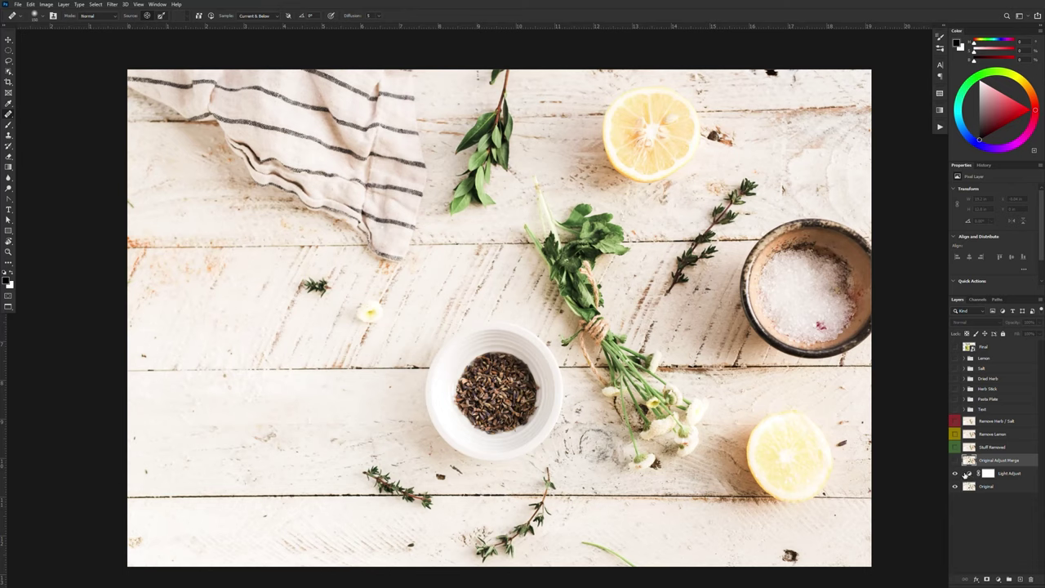
click(967, 474)
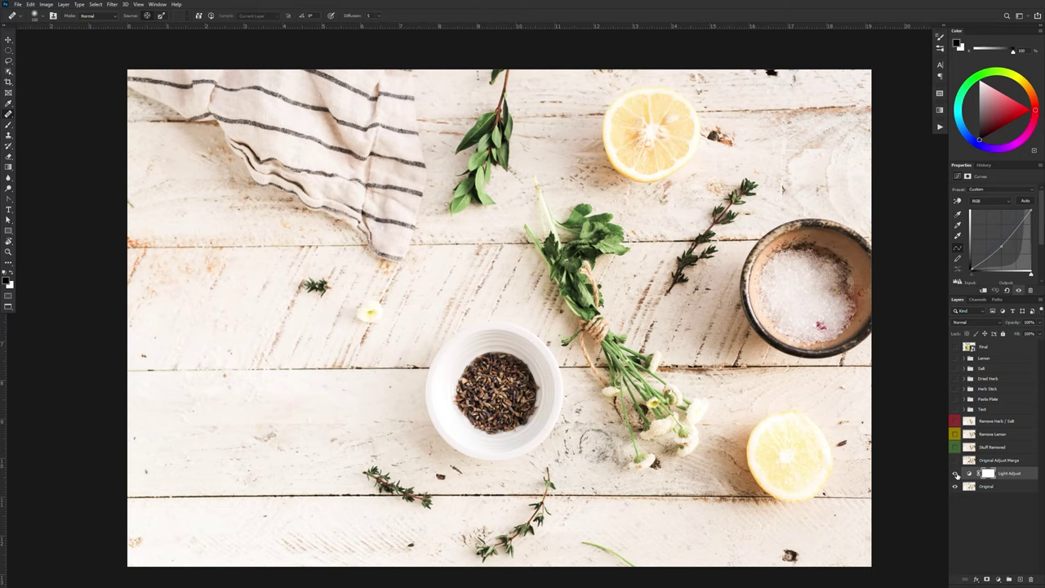
click(955, 485)
click(955, 459)
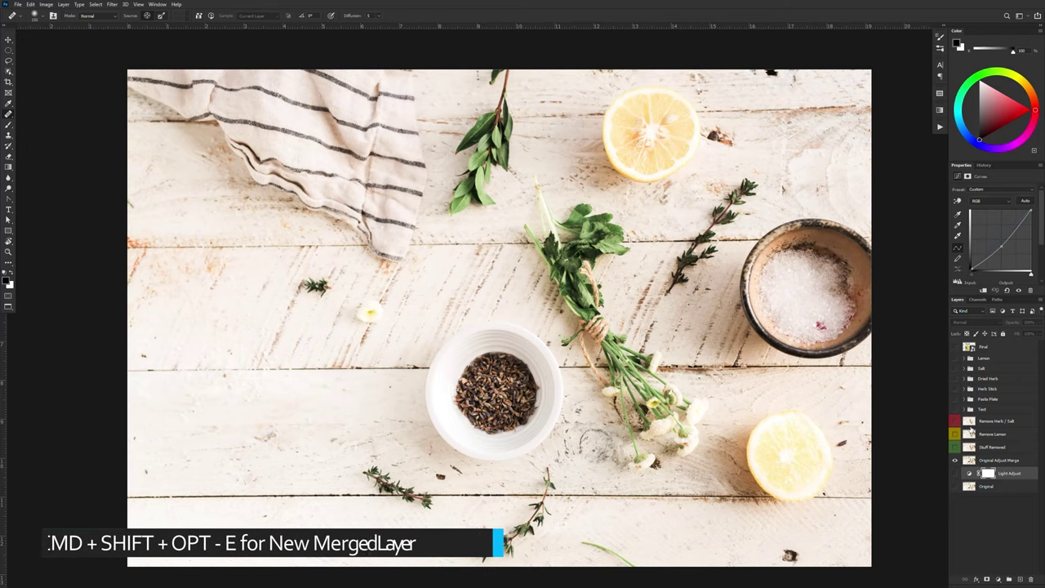
click(1004, 459)
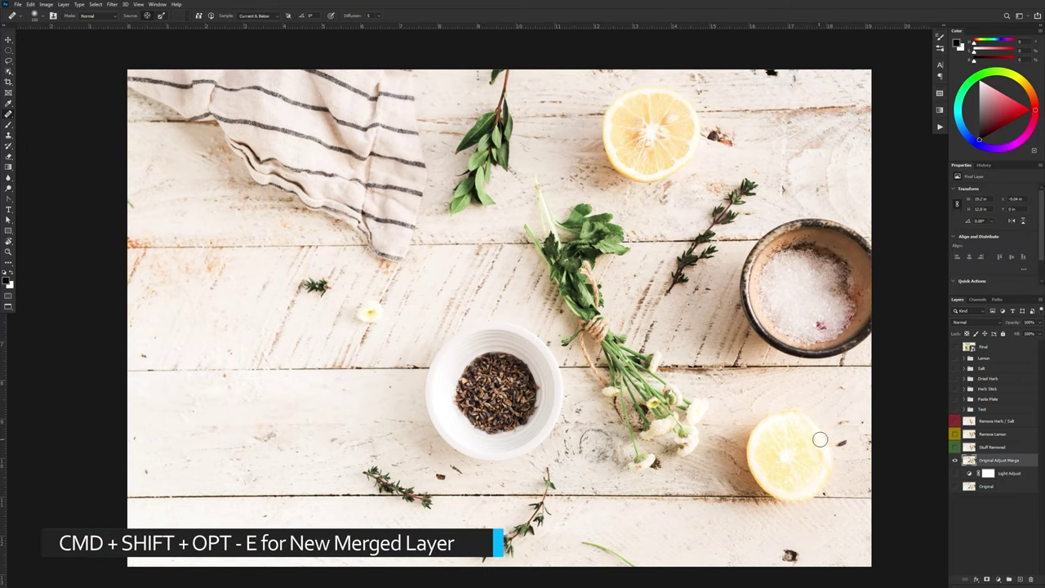
Step: Zoom in and loop a Lasso-mode Object Selection around the white herb bowl
scroll(490, 411, up, 3)
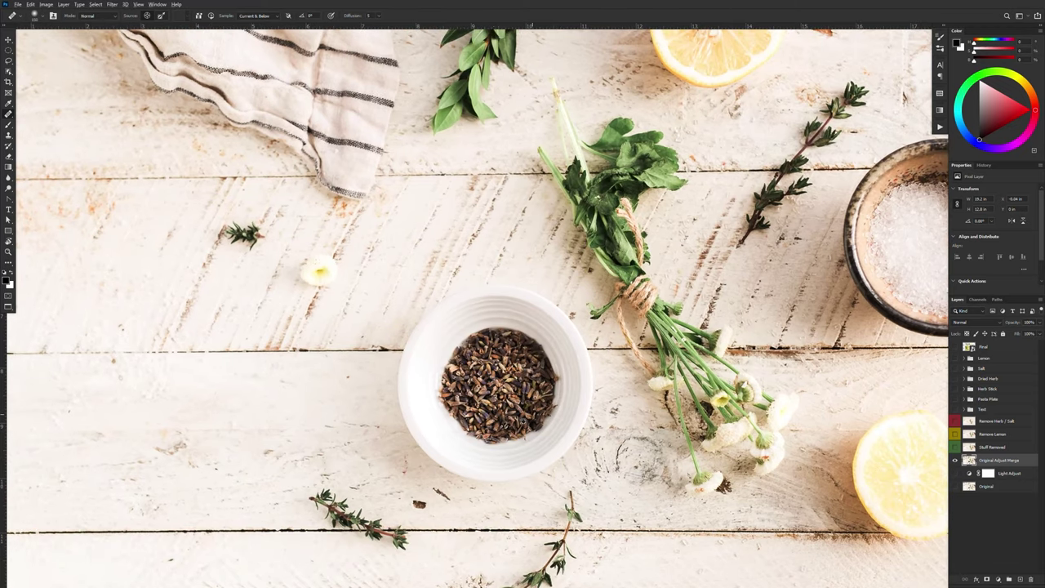
scroll(504, 415, up, 3)
scroll(489, 359, up, 2)
scroll(490, 359, down, 2)
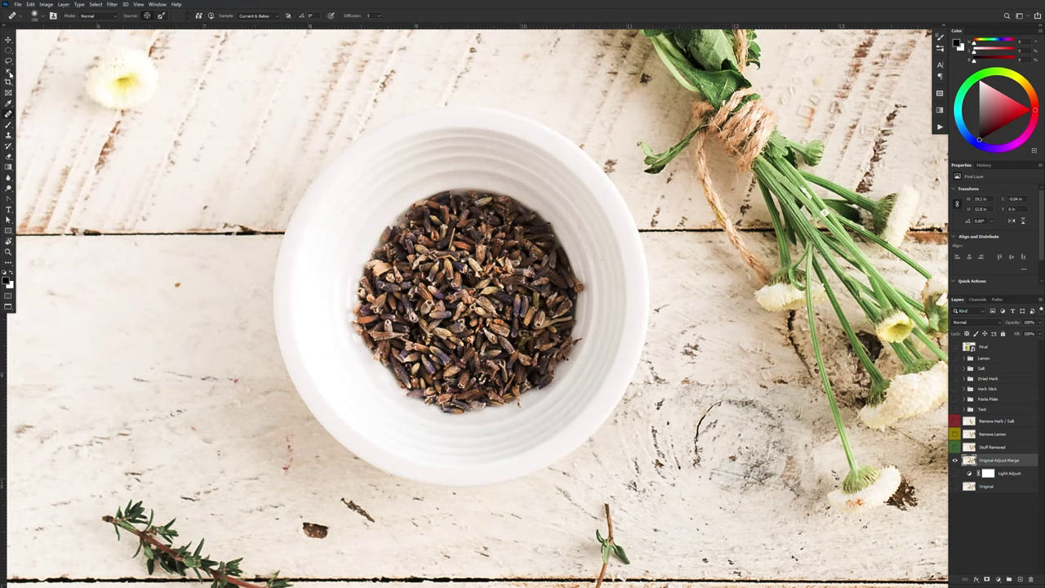
click(9, 72)
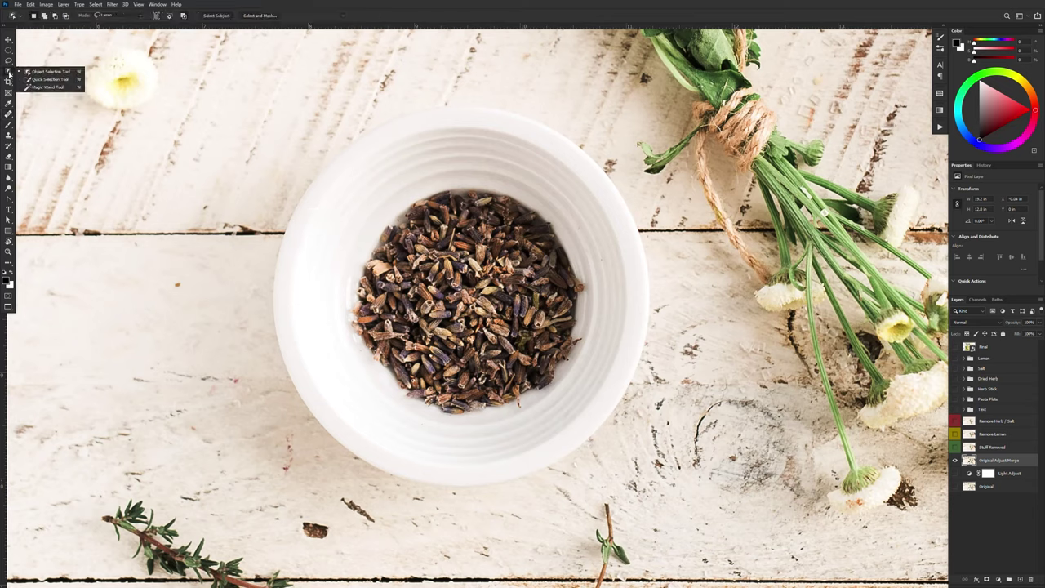
click(51, 72)
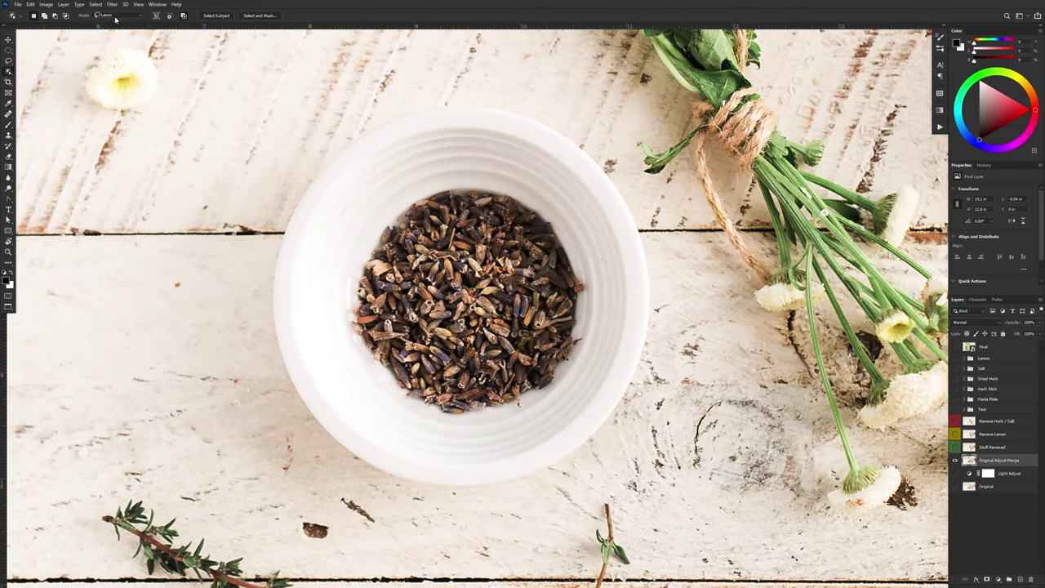
mouse_move(303, 160)
mouse_down()
mouse_move(413, 94)
mouse_move(478, 88)
mouse_move(518, 91)
mouse_move(610, 136)
mouse_move(670, 252)
mouse_move(674, 310)
mouse_move(668, 349)
mouse_move(612, 461)
mouse_move(566, 488)
mouse_move(466, 511)
mouse_move(386, 497)
mouse_move(318, 455)
mouse_move(250, 325)
mouse_move(252, 237)
mouse_move(303, 166)
mouse_up()
scroll(411, 106, up, 2)
scroll(410, 106, up, 3)
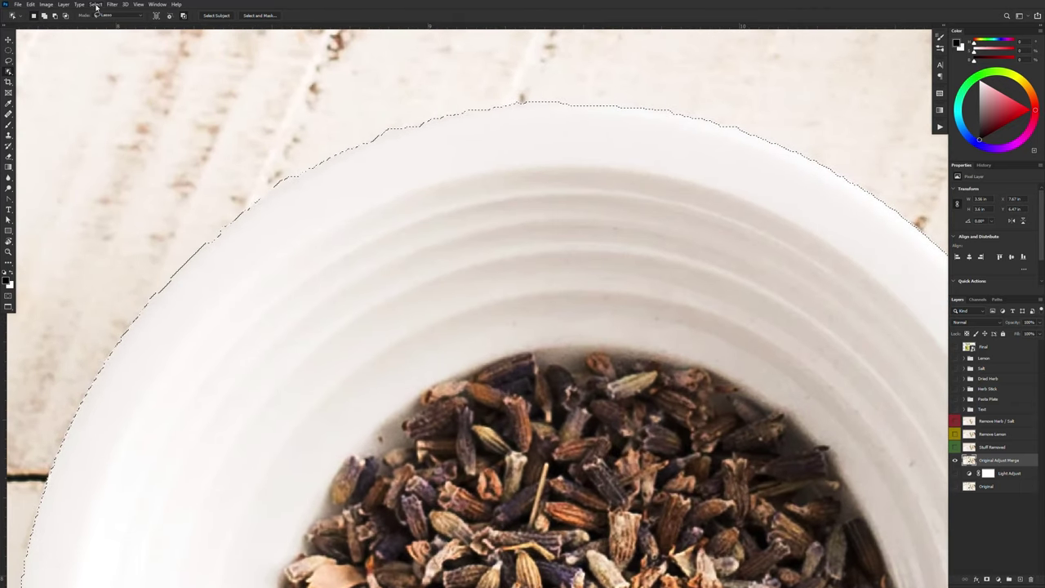
Step: Smooth the herb bowl selection with Select > Modify > Smooth
click(96, 4)
mouse_move(116, 121)
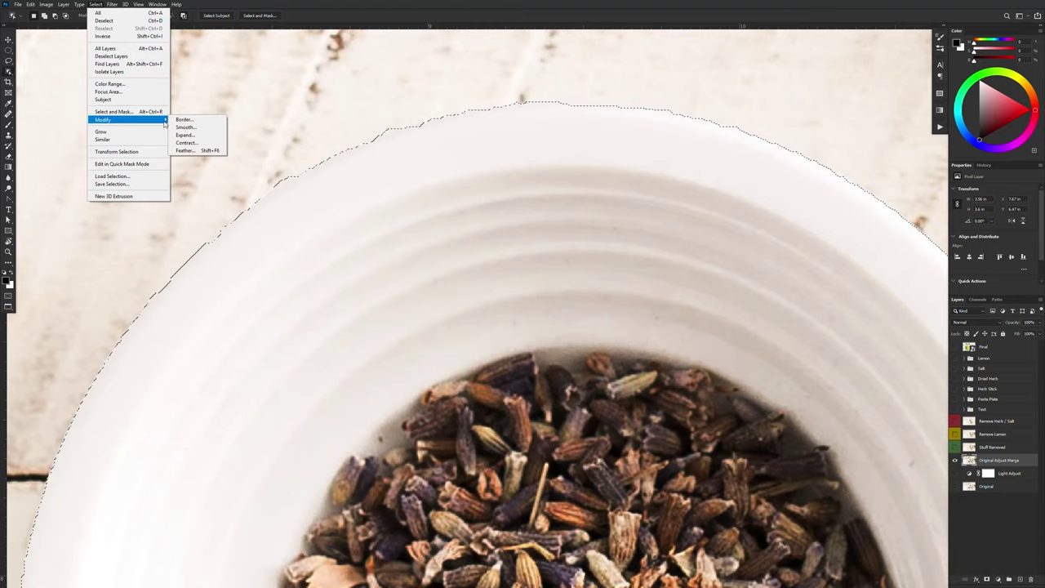
click(192, 128)
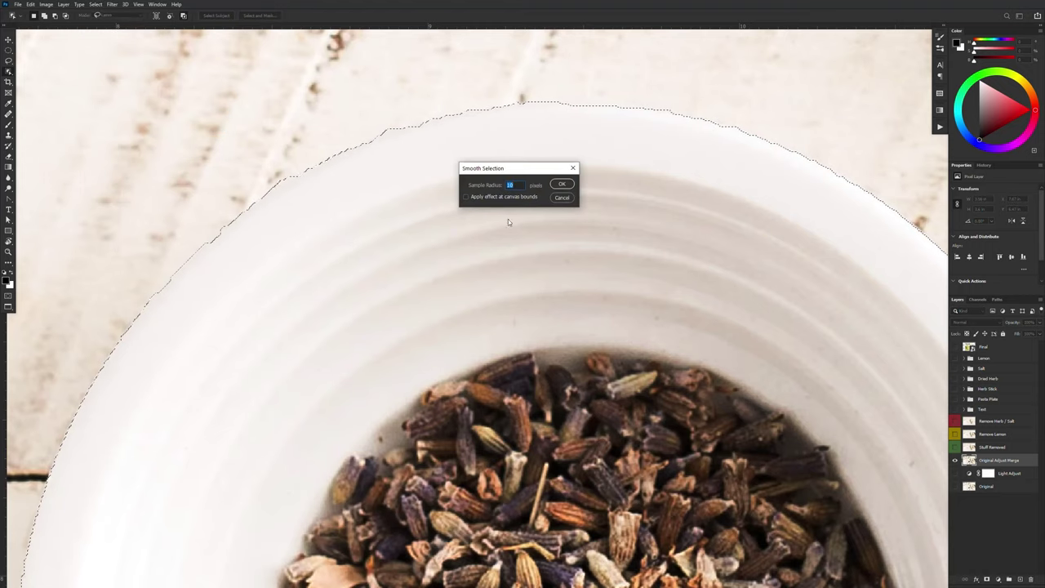
click(561, 184)
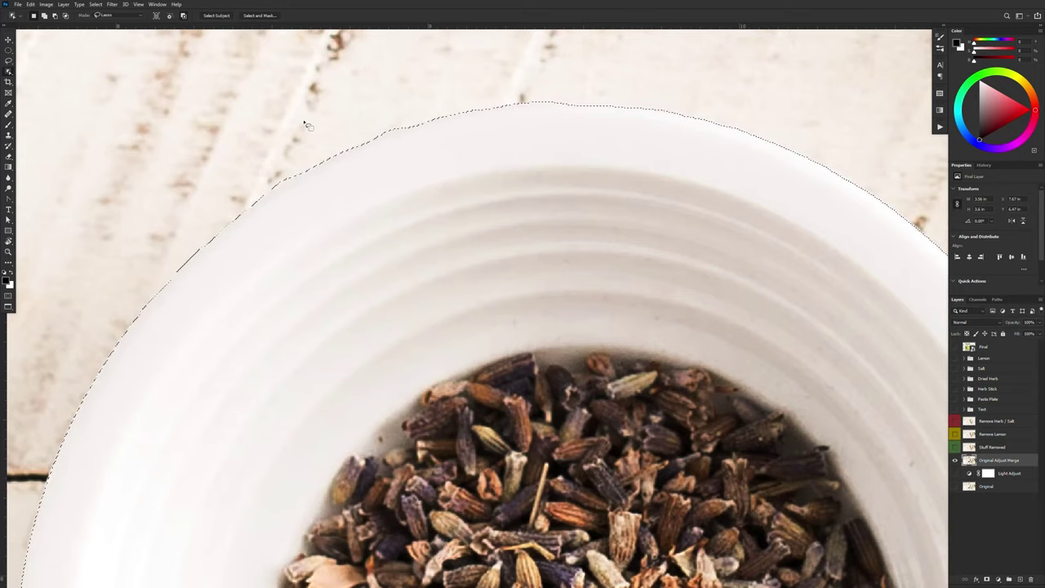
Step: Refine the selection edge along the bowl rim with the Lasso tool
click(9, 61)
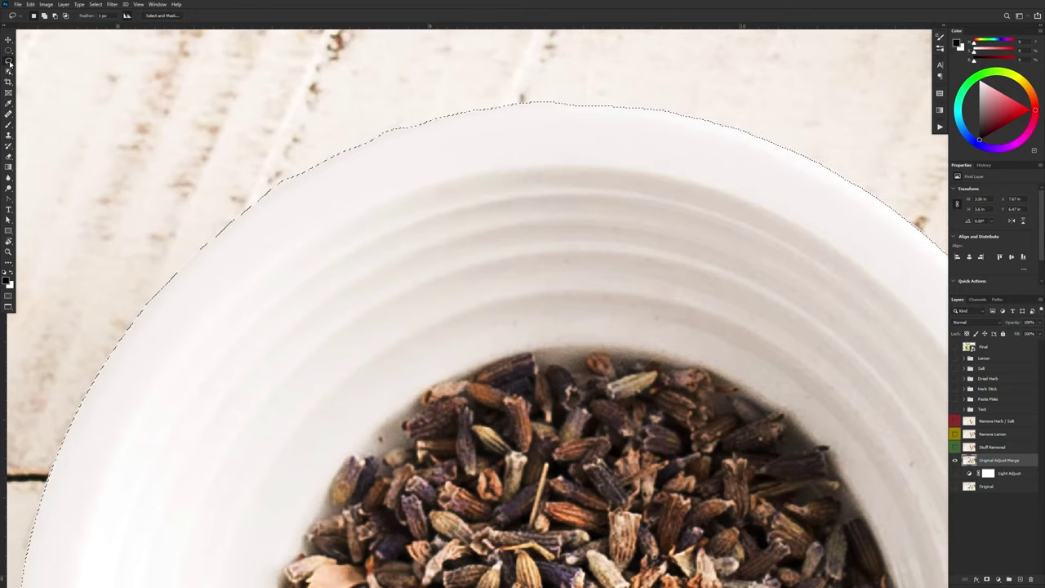
scroll(394, 119, up, 3)
scroll(395, 119, up, 3)
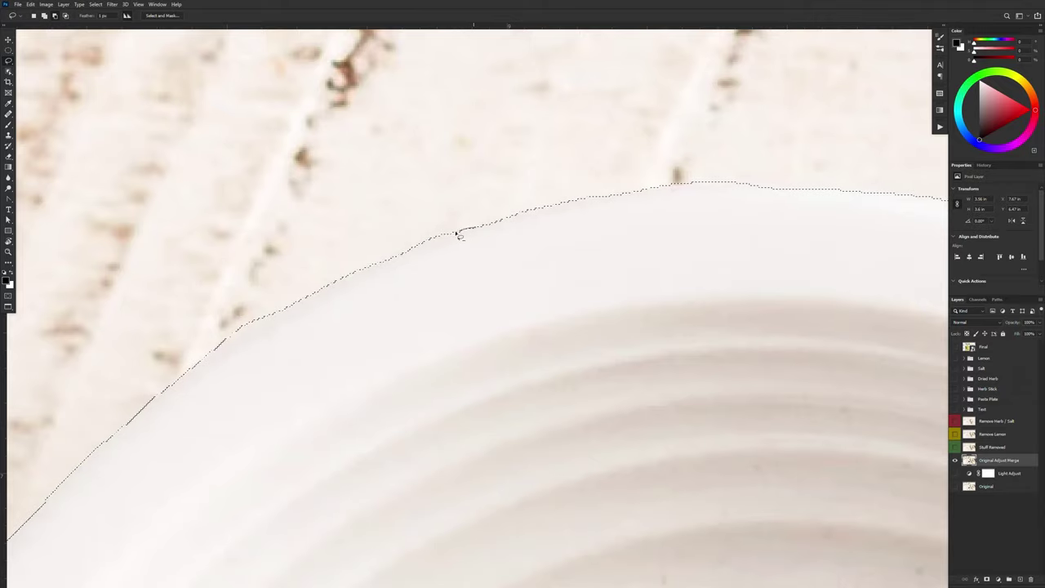
scroll(415, 209, right, 5)
click(355, 210)
key(Escape)
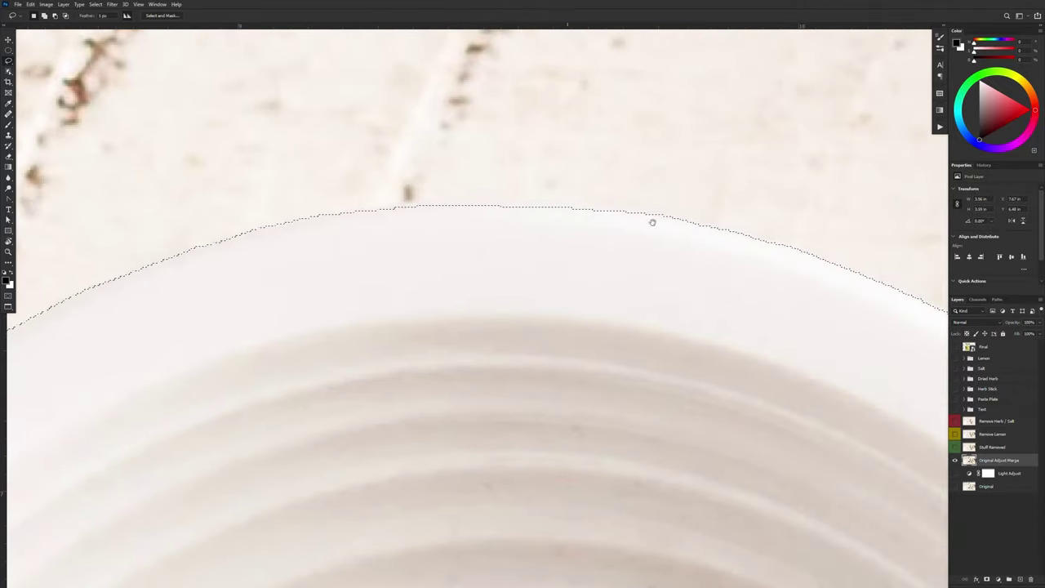
scroll(600, 377, down, 6)
scroll(600, 377, right, 8)
scroll(600, 377, down, 5)
scroll(599, 377, left, 5)
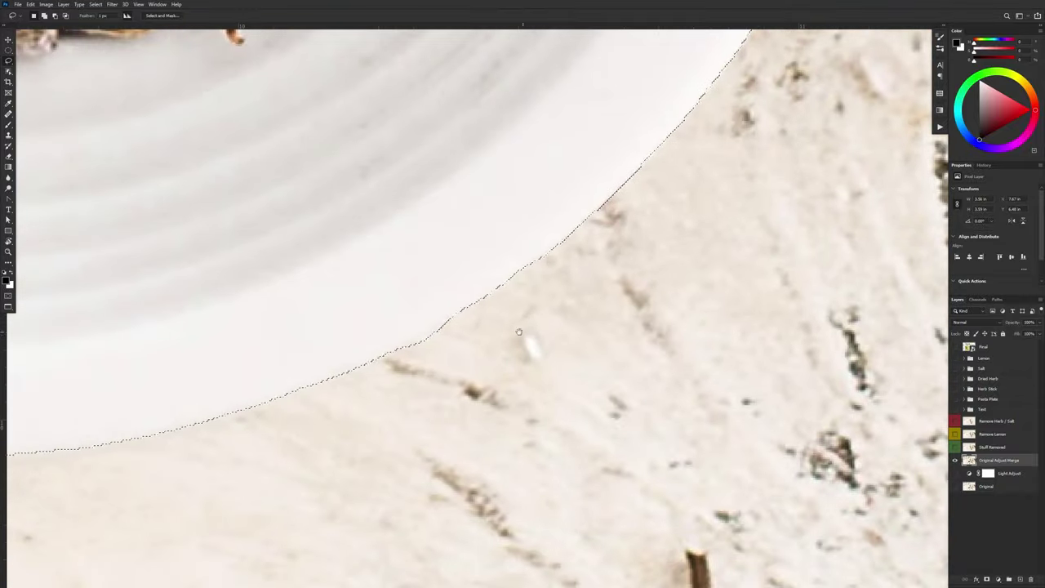
scroll(568, 347, down, 1)
scroll(567, 347, left, 10)
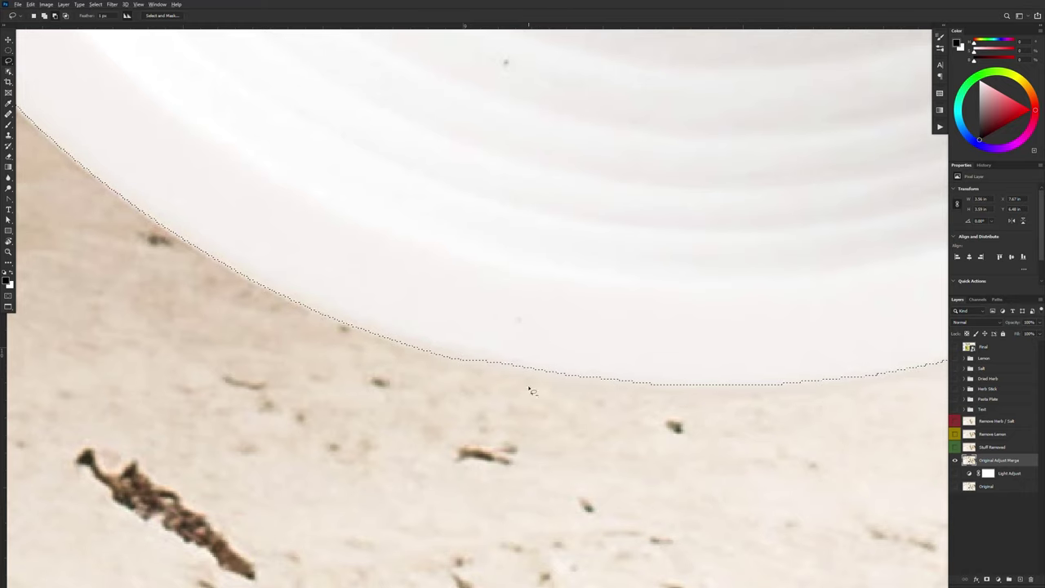
drag(576, 349, 518, 397)
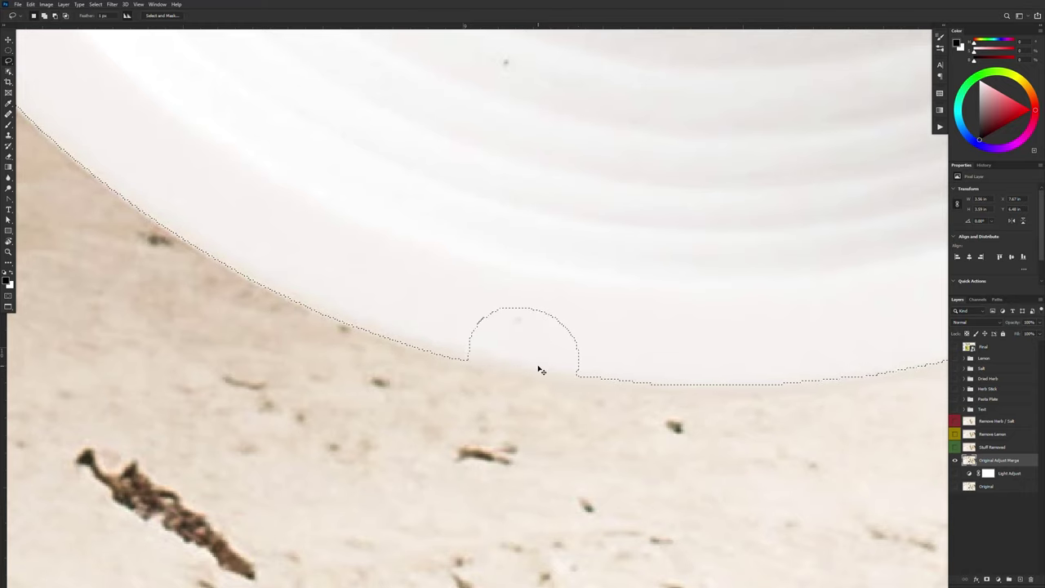
key(ctrl+z)
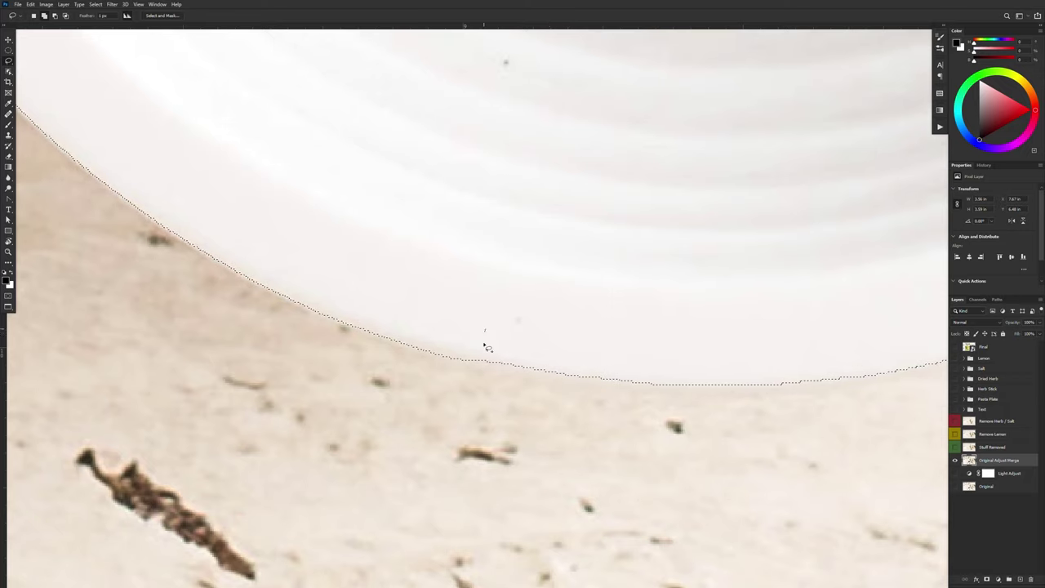
mouse_move(487, 348)
mouse_down()
mouse_move(554, 424)
mouse_move(600, 358)
mouse_up()
key(ctrl+z)
mouse_move(529, 369)
mouse_down()
mouse_move(404, 349)
mouse_move(364, 390)
mouse_move(490, 354)
mouse_move(431, 287)
mouse_move(395, 390)
mouse_move(233, 368)
mouse_move(471, 224)
mouse_move(478, 327)
mouse_move(478, 234)
mouse_move(471, 321)
mouse_move(281, 346)
mouse_move(214, 329)
mouse_move(515, 240)
mouse_move(504, 240)
mouse_move(662, 282)
mouse_move(534, 324)
mouse_up()
Step: Copy the selected bowl onto a new layer with Ctrl+J
scroll(534, 324, down, 5)
scroll(520, 288, down, 4)
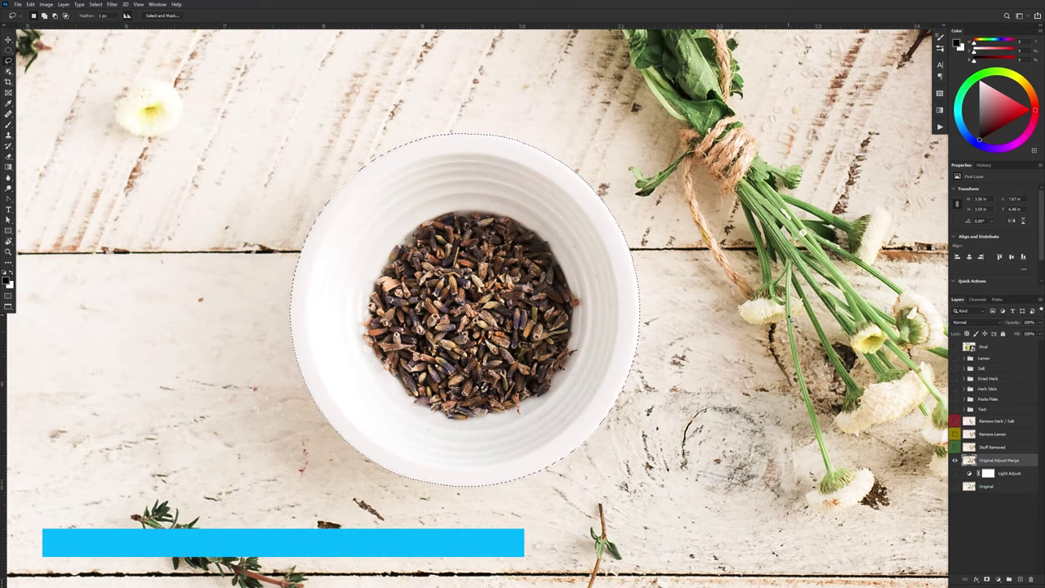
key(ctrl+j)
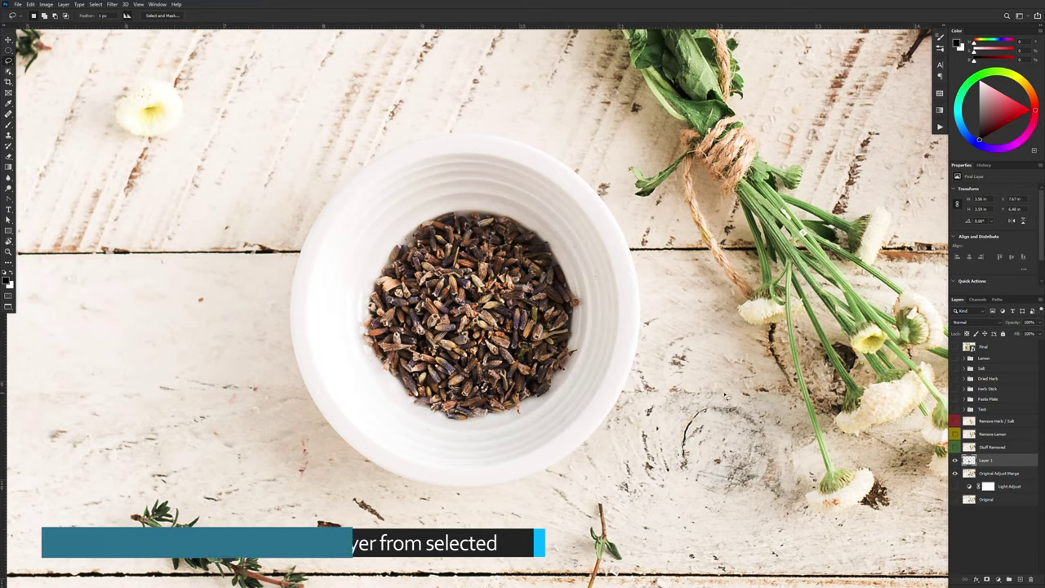
Step: Check the cut-out by toggling Original Adjust Merge, then rename Layer 1 'Herb Bowl'
click(955, 473)
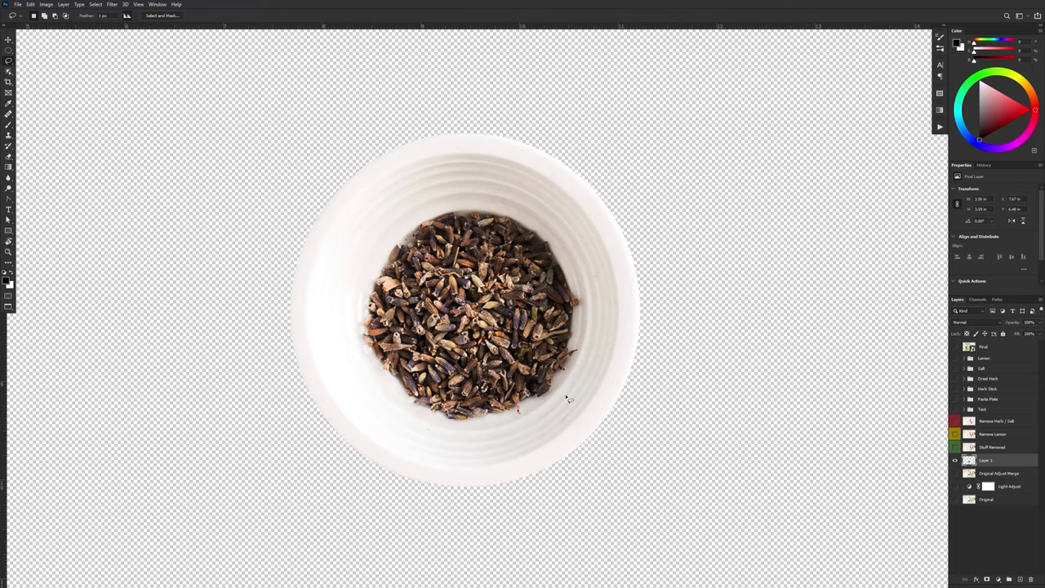
click(955, 473)
double_click(985, 460)
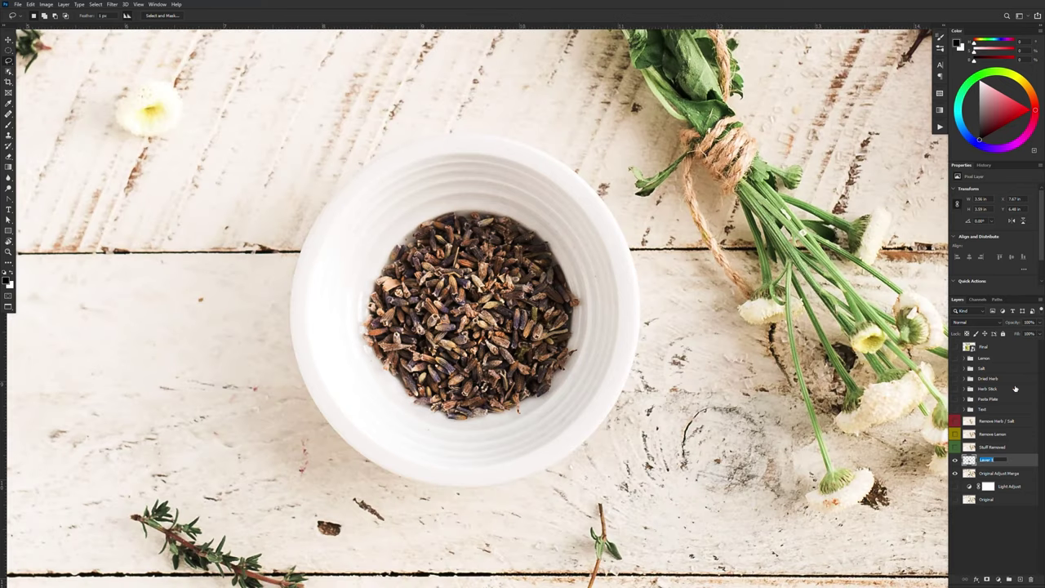
text(Herb Bowl)
key(Return)
Step: Stack Herb Bowl above Remove Herb / Salt and drag the bowl left of centre
key(v)
drag(989, 460, 1004, 424)
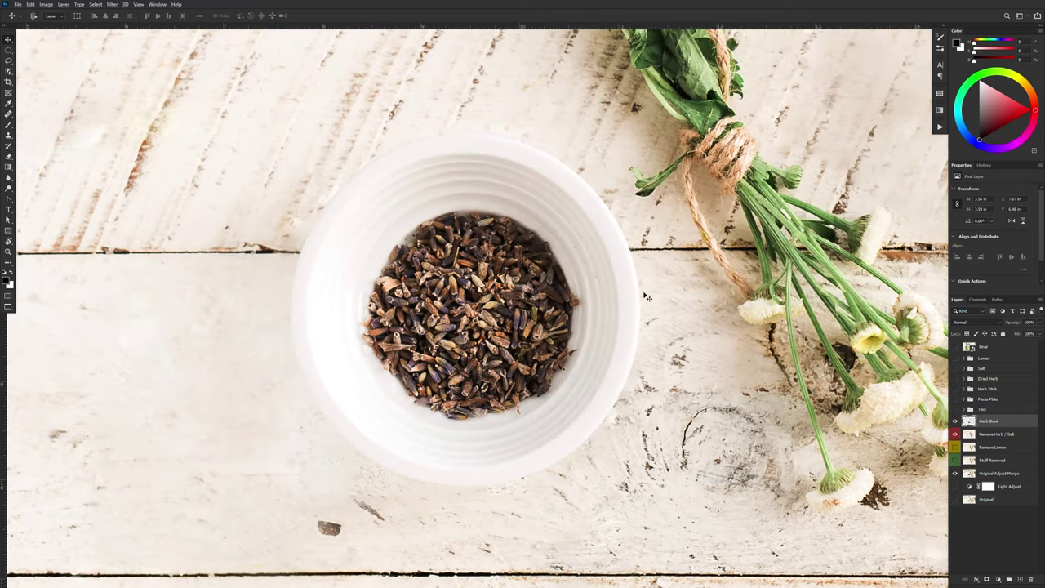
key(ctrl+0)
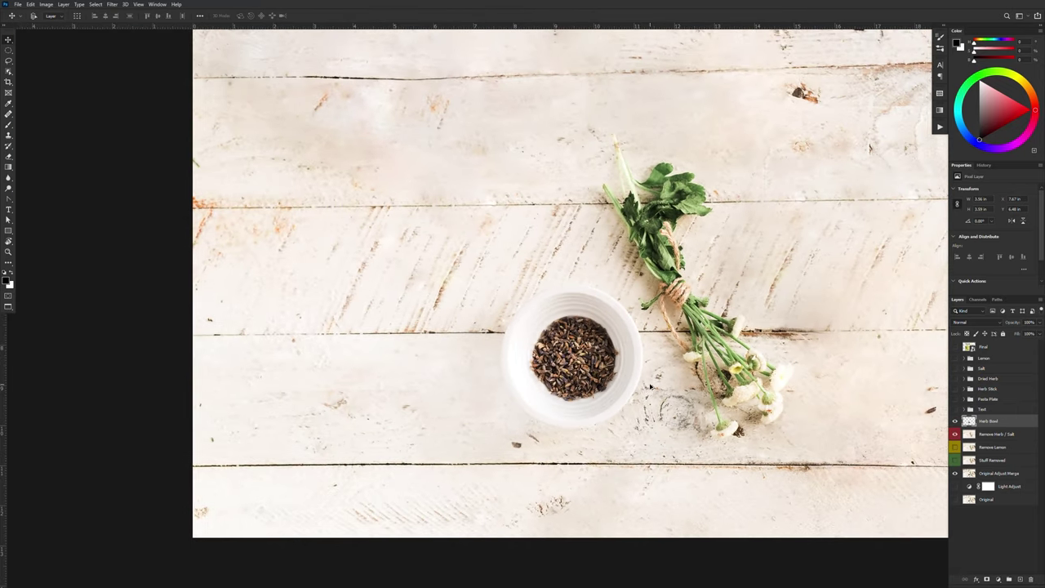
drag(652, 388, 633, 424)
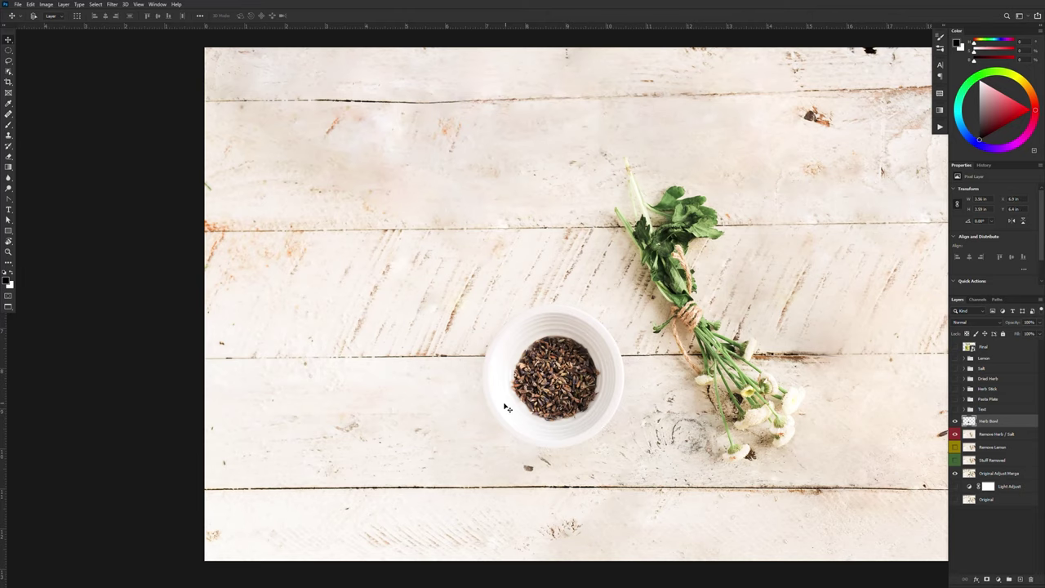
scroll(505, 407, up, 3)
drag(515, 417, 566, 352)
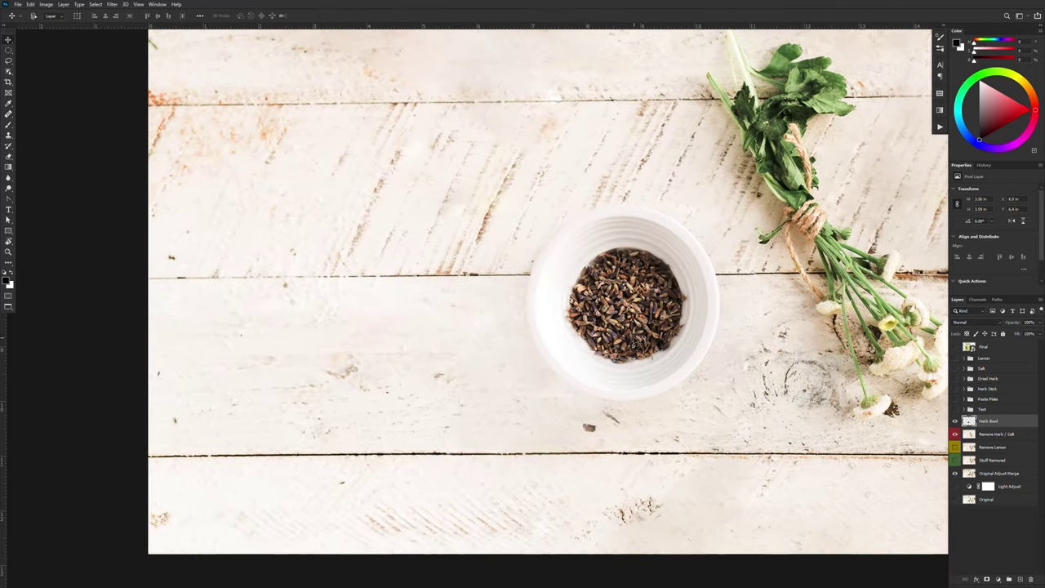
drag(567, 389, 299, 389)
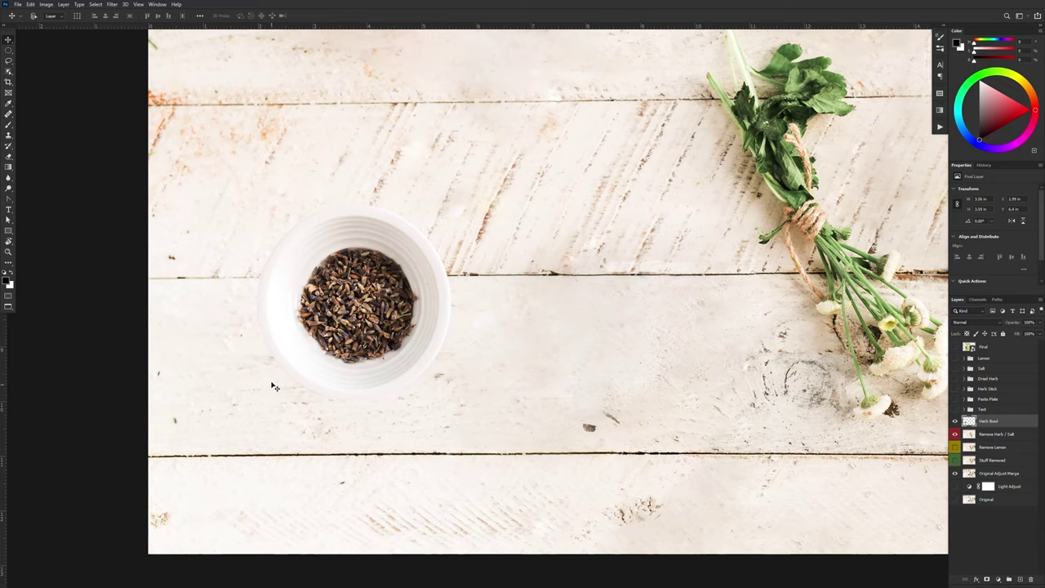
Step: Hide Remove Herb / Salt to reveal the original bowl and sprigs, then reselect Herb Bowl
click(954, 434)
click(954, 434)
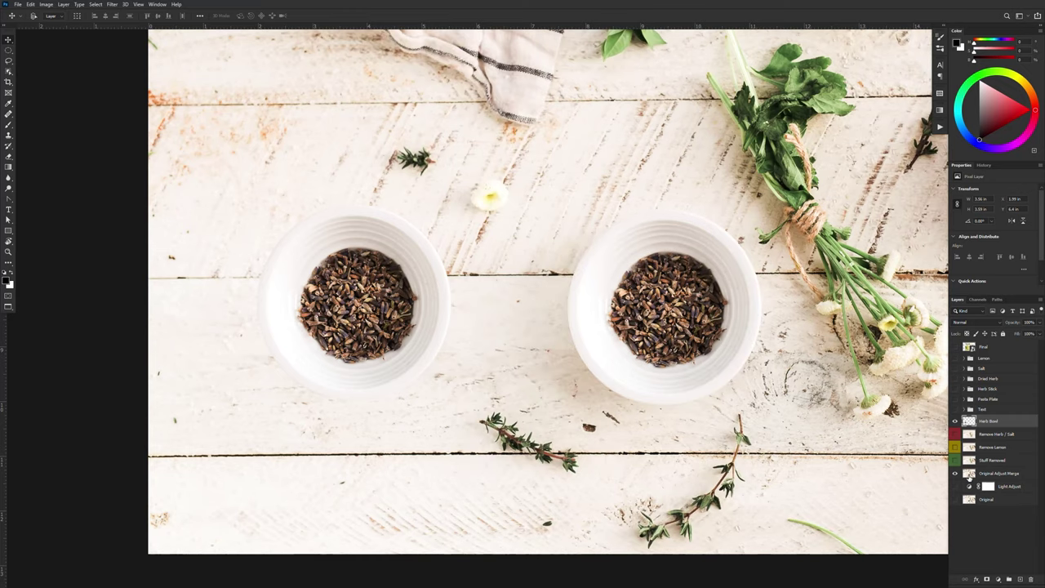
click(968, 473)
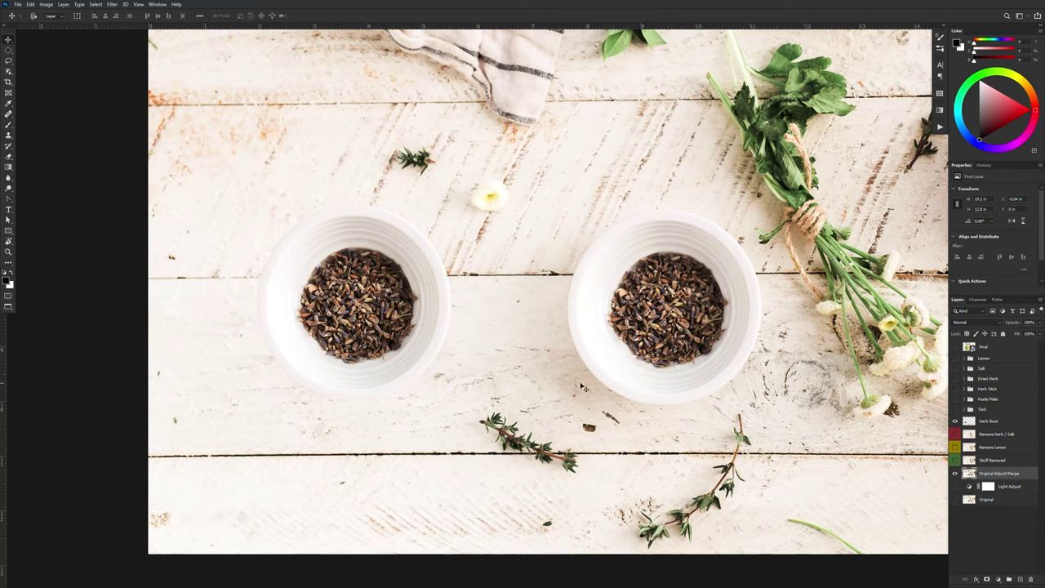
scroll(597, 393, up, 1)
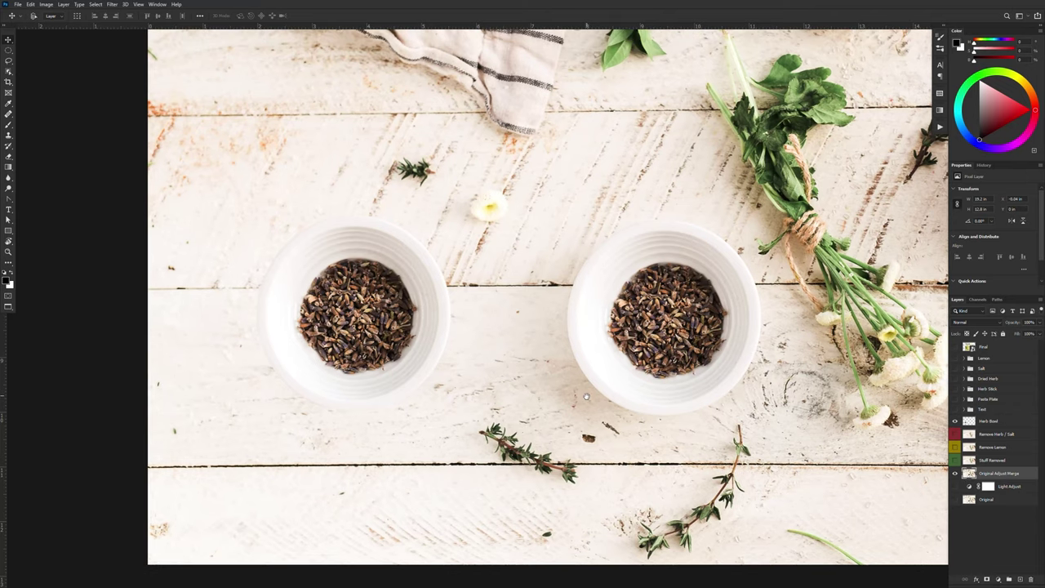
click(969, 420)
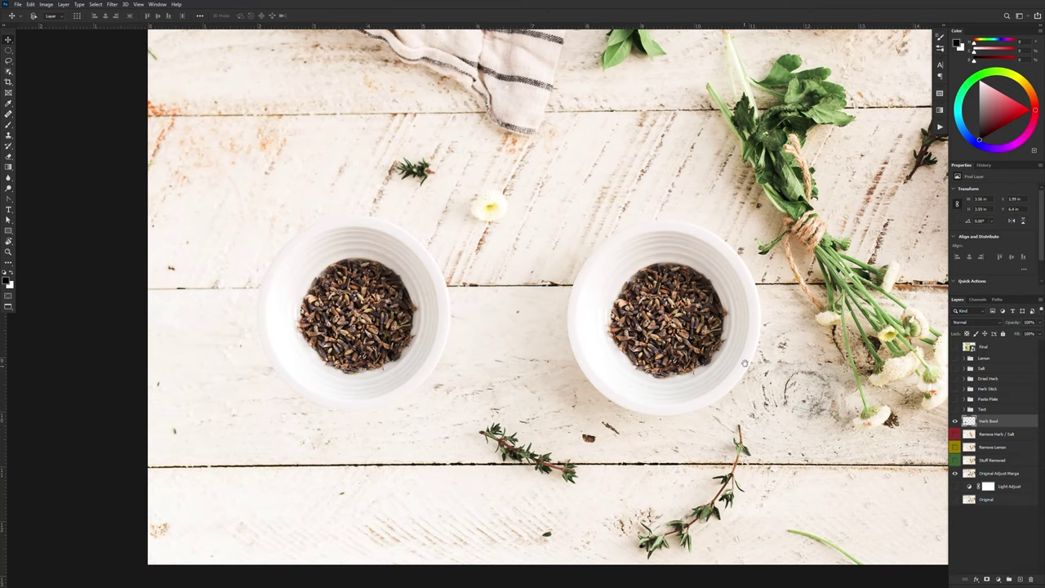
scroll(743, 363, right, 8)
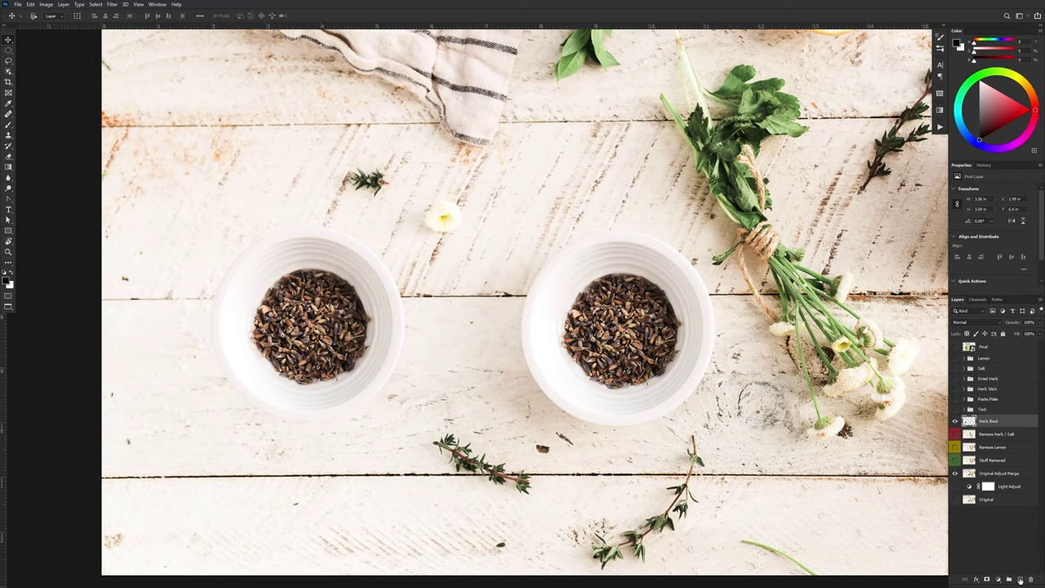
Step: Add a layer named Shadow Soft, move it beneath Herb Bowl, then delete it
click(1019, 581)
double_click(988, 421)
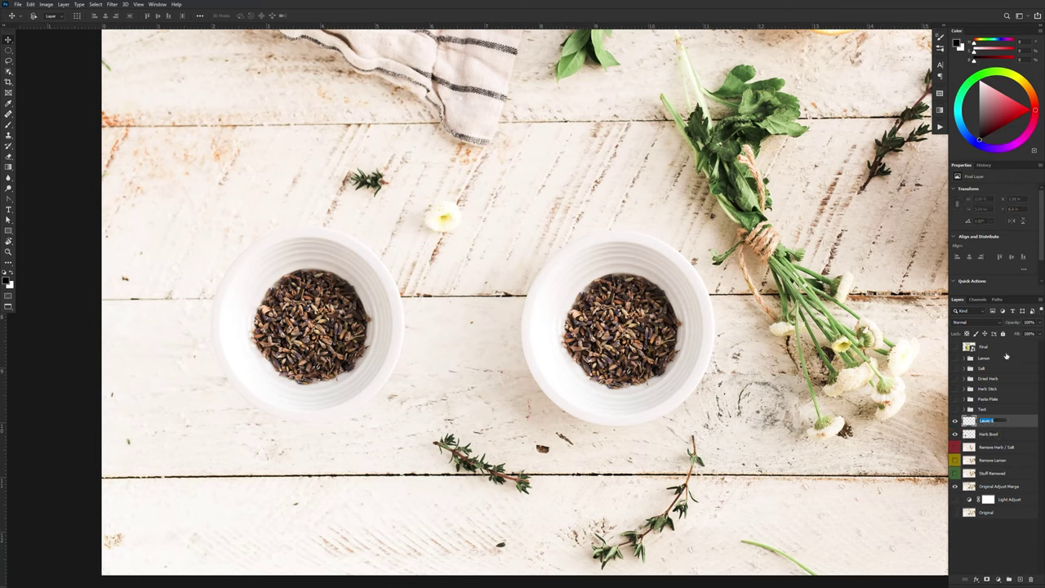
text(Shadow Soft)
key(Return)
drag(968, 420, 998, 444)
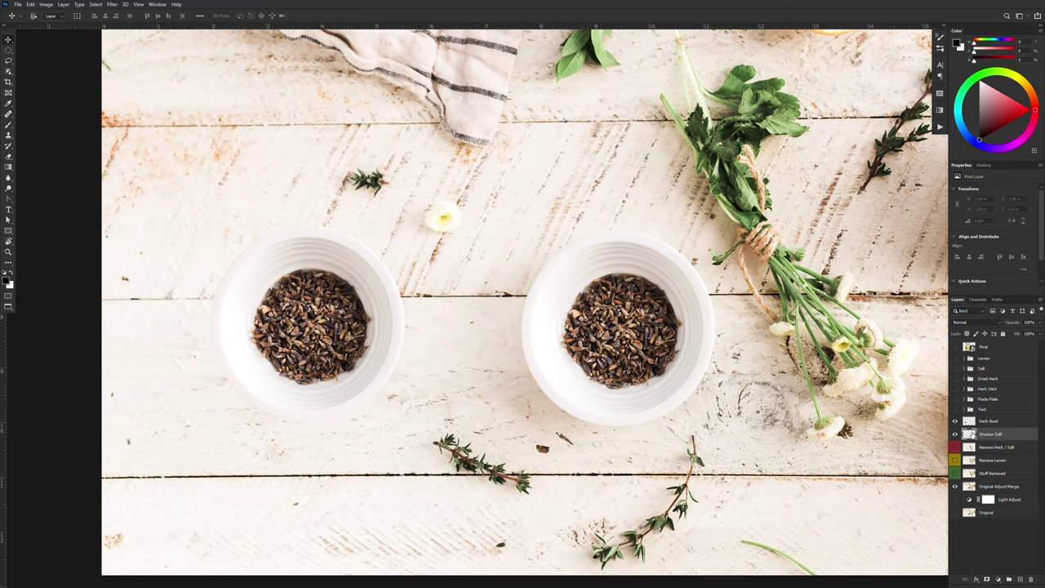
drag(998, 433, 1030, 579)
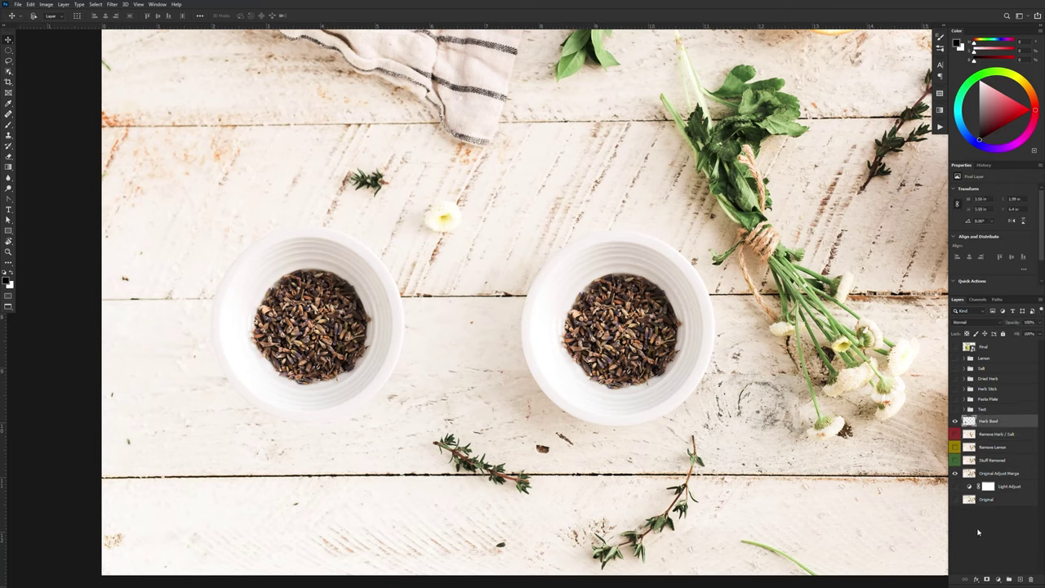
Step: Add a new empty layer below Herb Bowl and name it Shadow Salt
click(1020, 579)
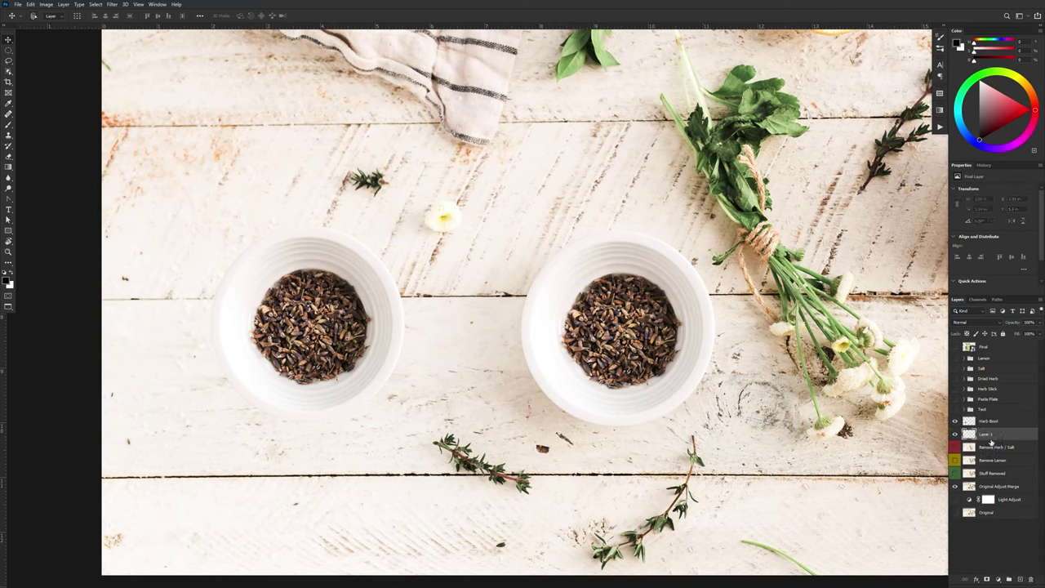
double_click(985, 434)
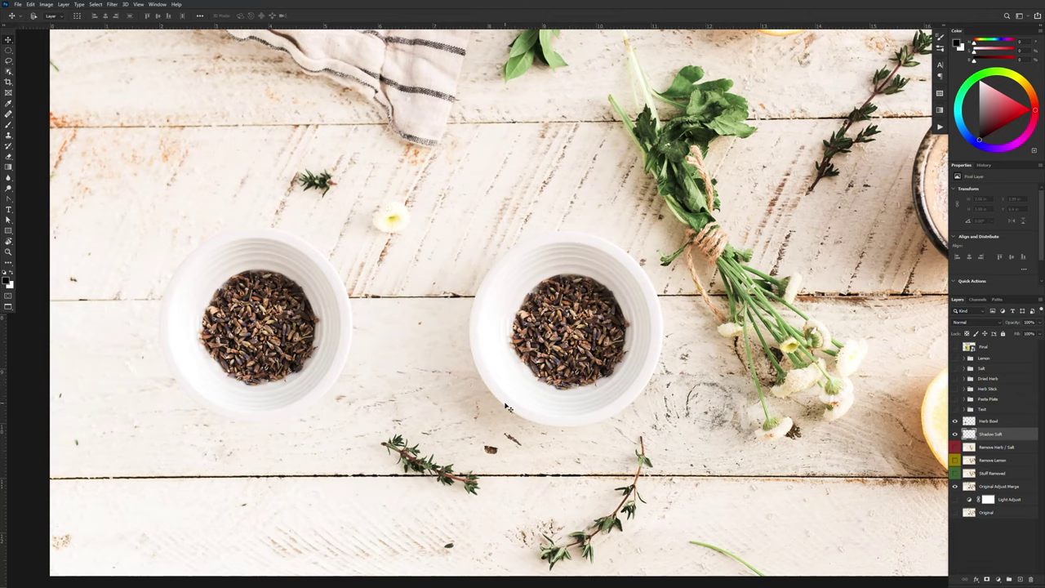
drag(515, 381, 547, 399)
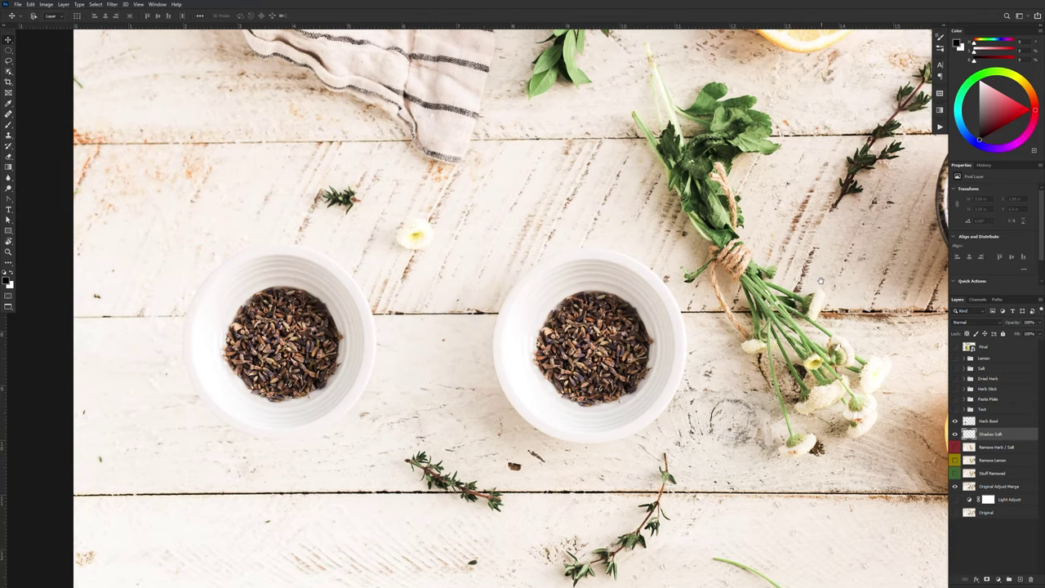
drag(819, 279, 577, 335)
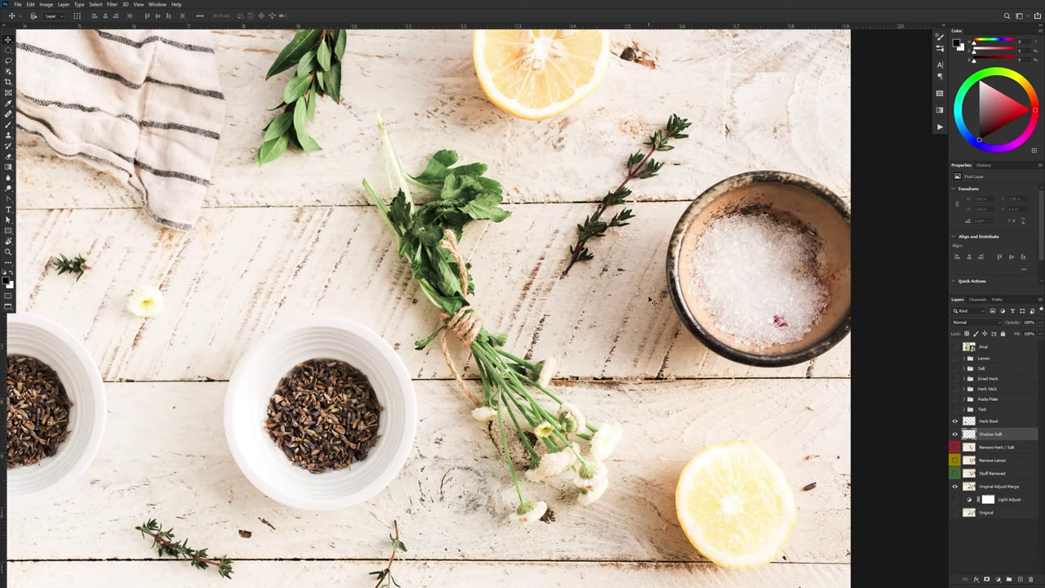
drag(204, 449, 515, 376)
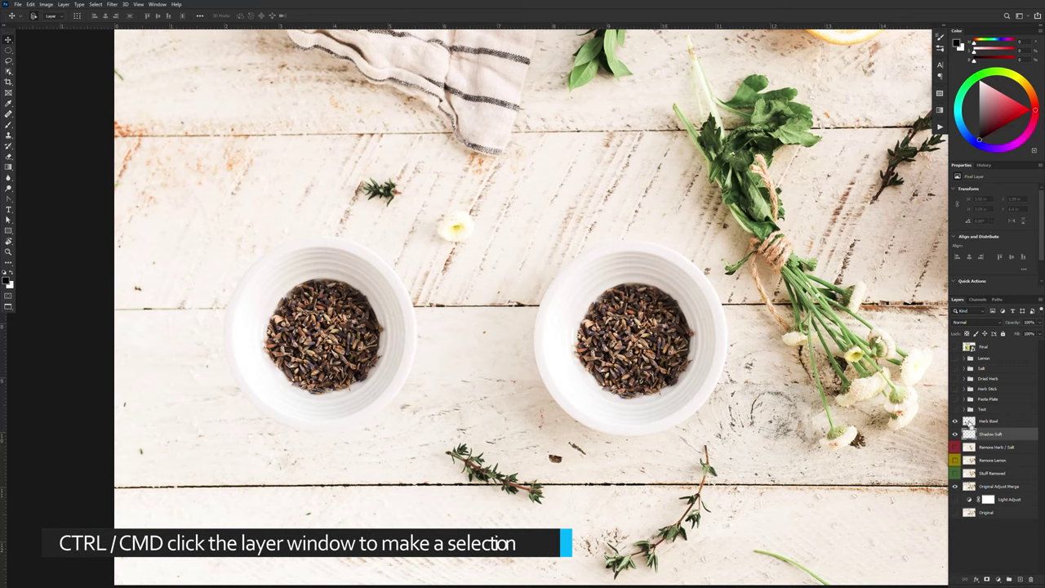
Step: Fill the herb bowl's outline with black on Shadow Salt, then shrink it to about four-fifths and offset it down-left
ctrl+click(969, 421)
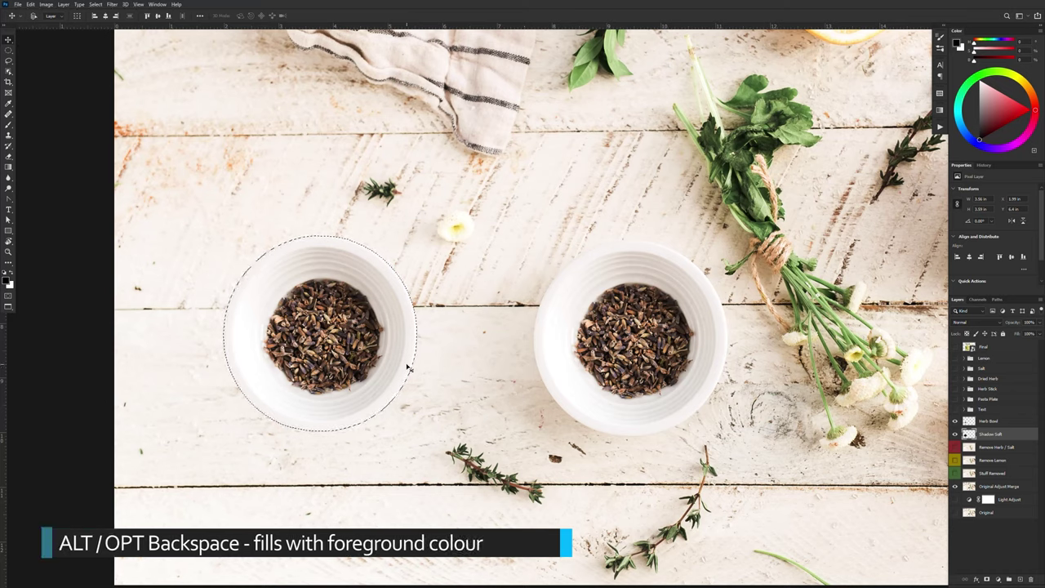
key(ctrl+d)
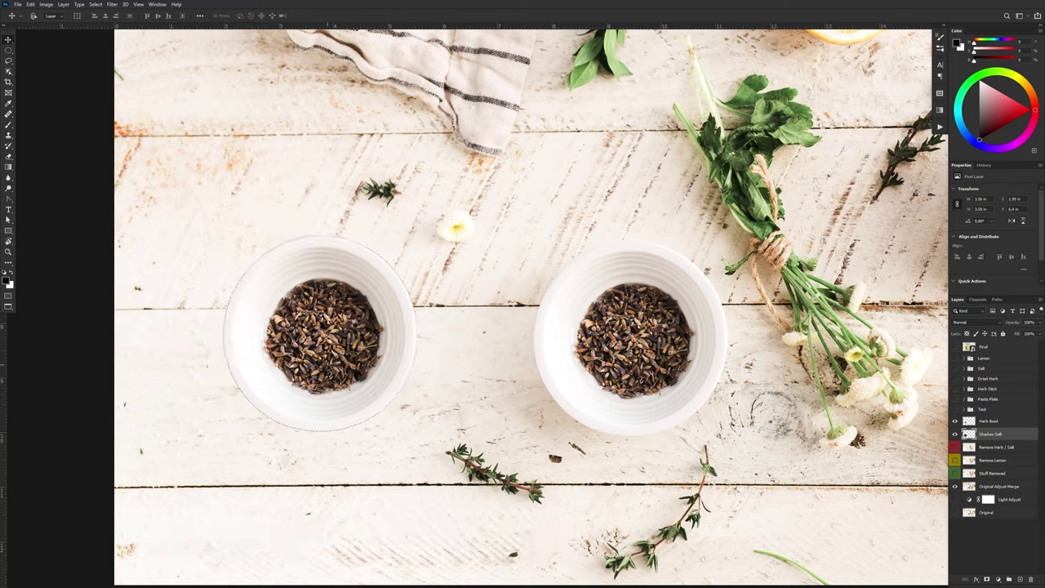
drag(330, 369, 277, 392)
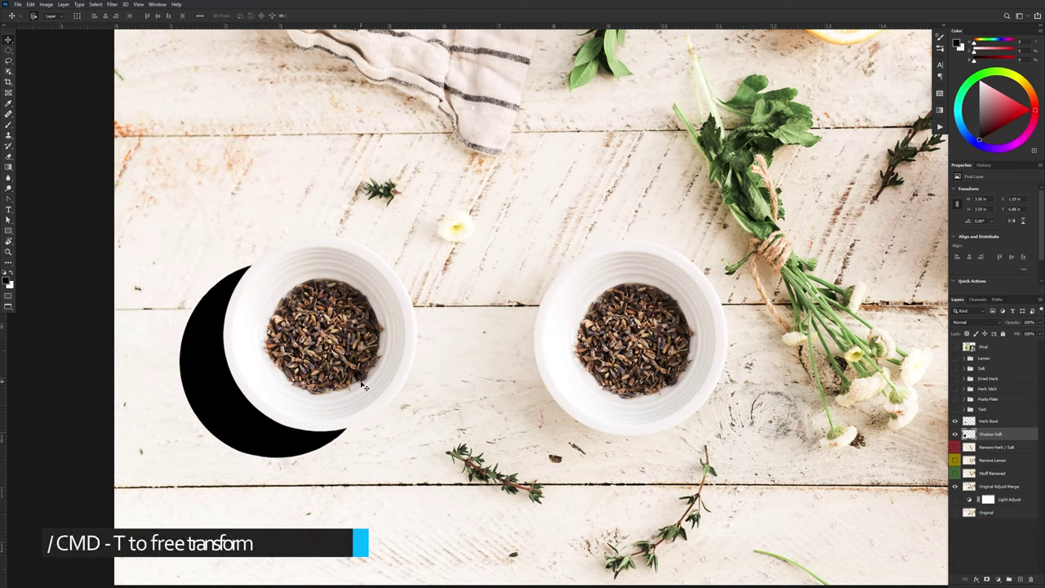
key(ctrl+t)
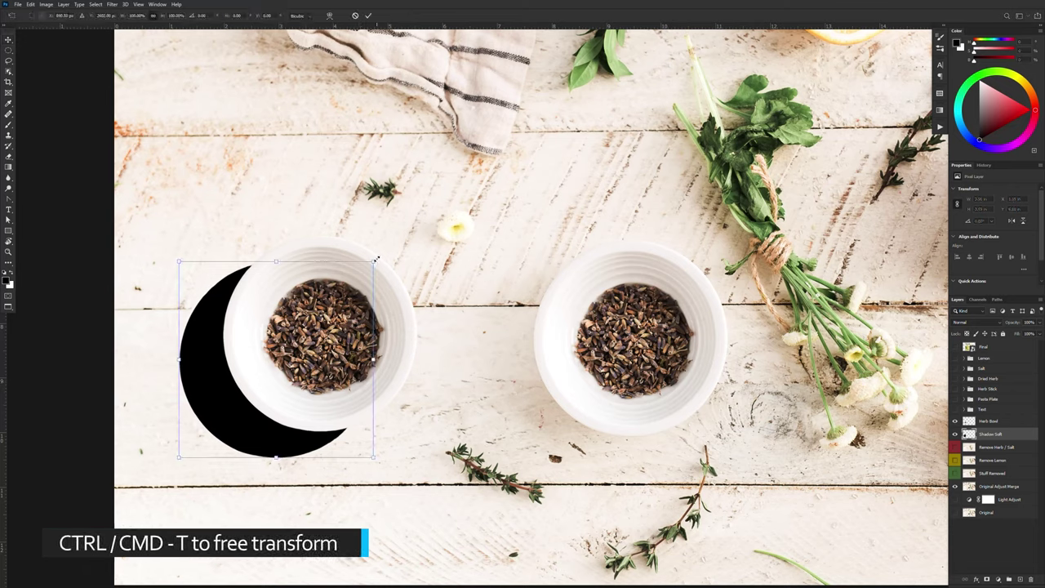
drag(372, 262, 339, 297)
drag(226, 394, 244, 381)
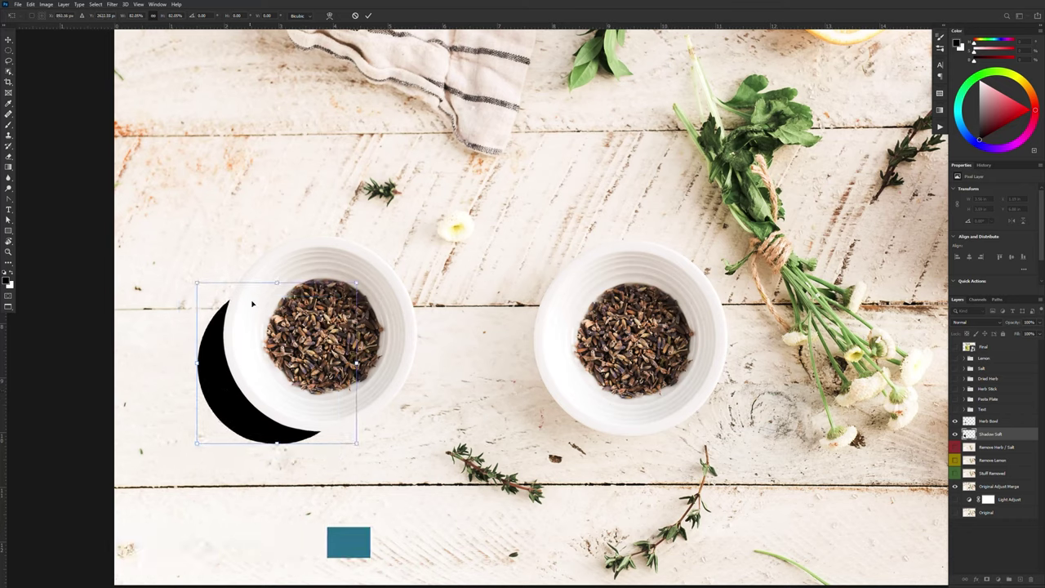
click(366, 17)
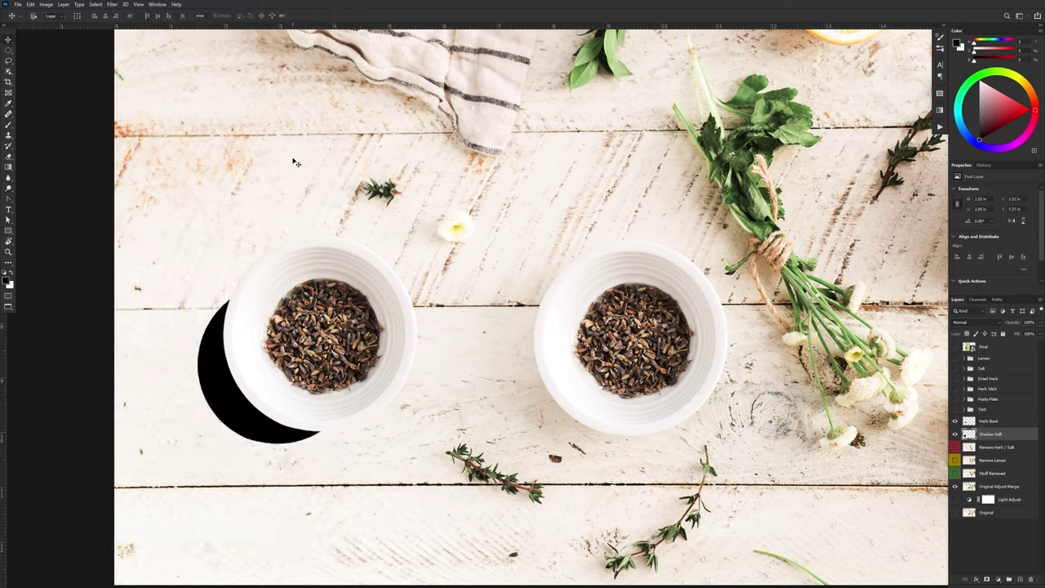
Step: Apply a 136.8 px Gaussian Blur to the black shadow
click(113, 5)
mouse_move(138, 99)
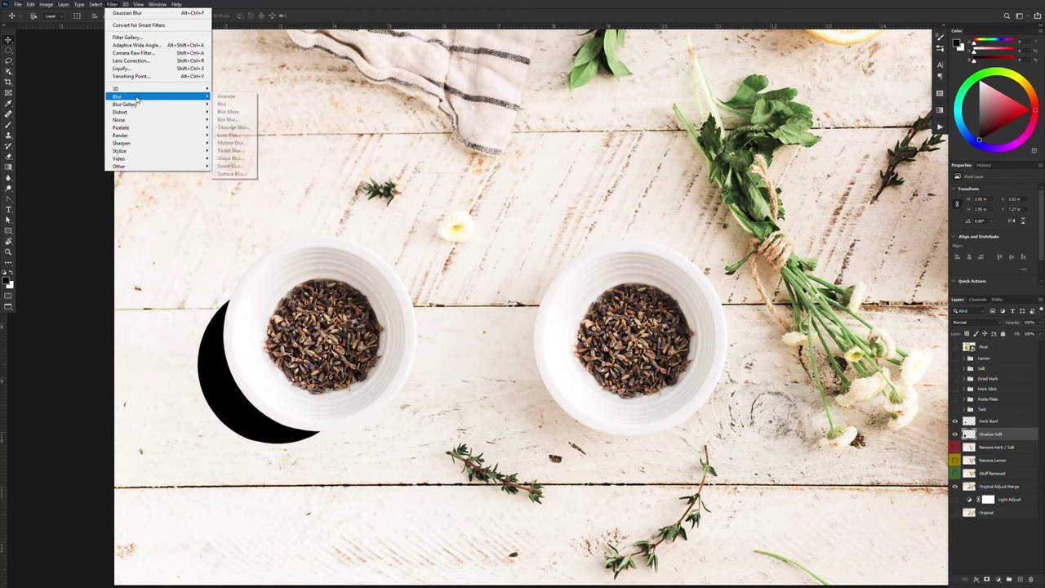
click(233, 126)
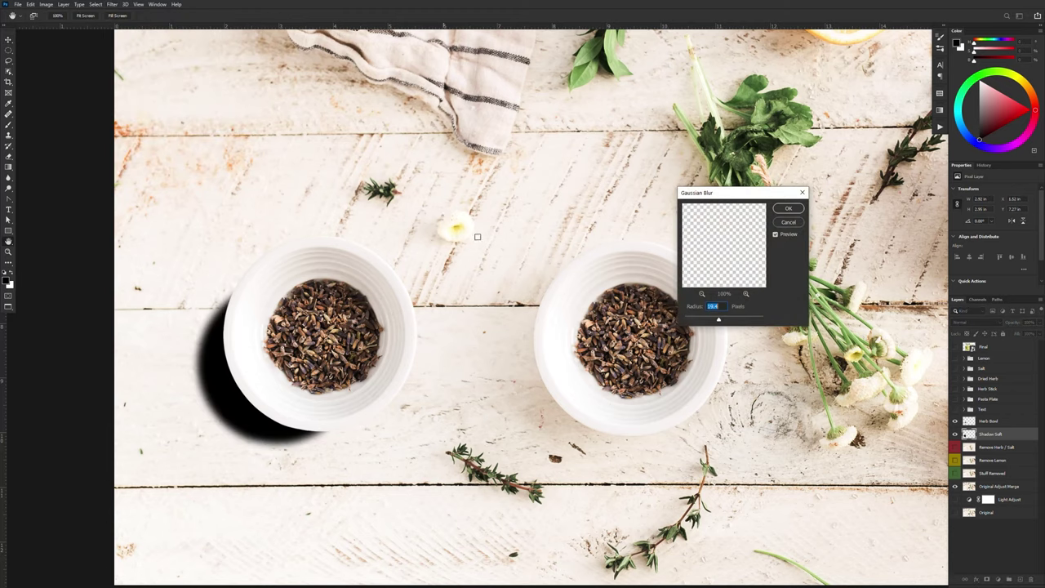
drag(722, 320, 736, 321)
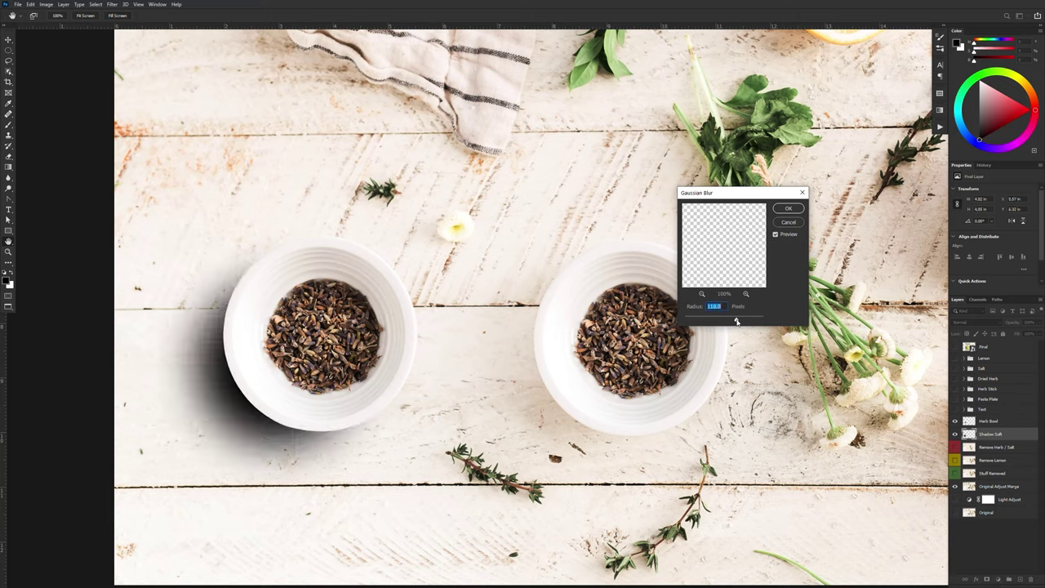
click(789, 209)
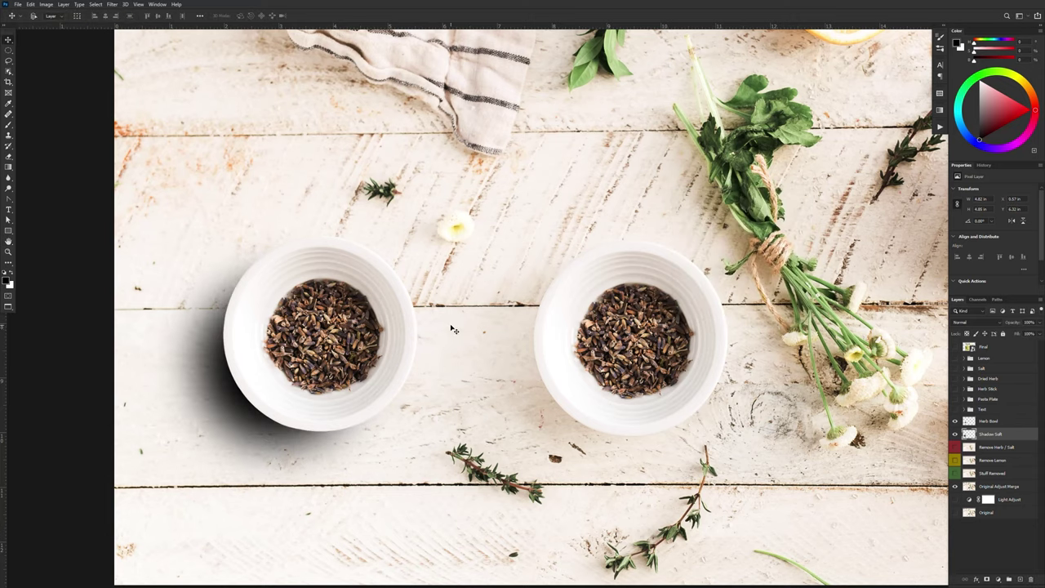
Step: Lower the shadow layer's opacity to about 70% and nudge it under the bowl
click(1040, 323)
drag(1036, 333, 1029, 333)
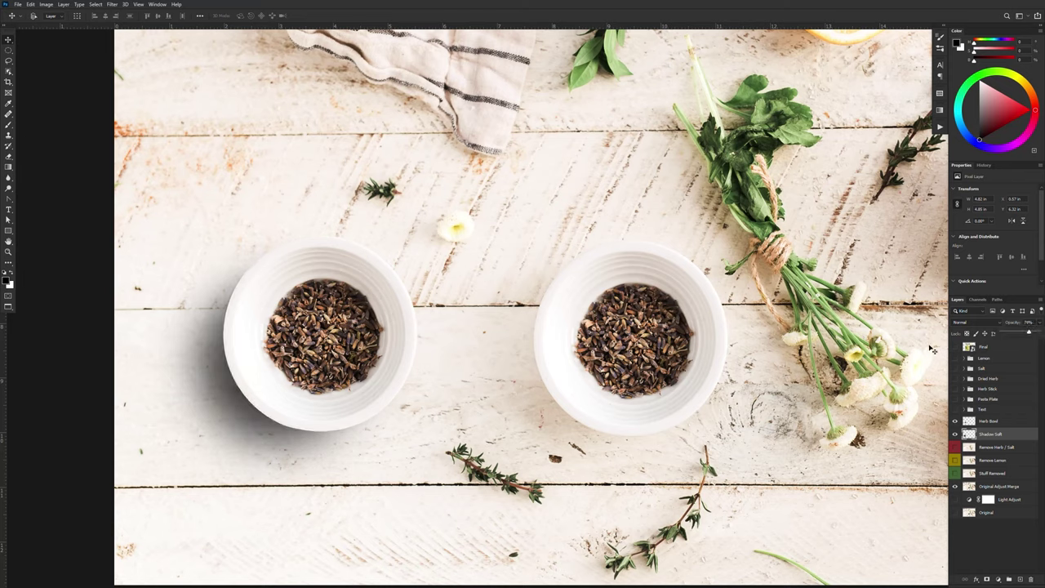
drag(273, 429, 275, 424)
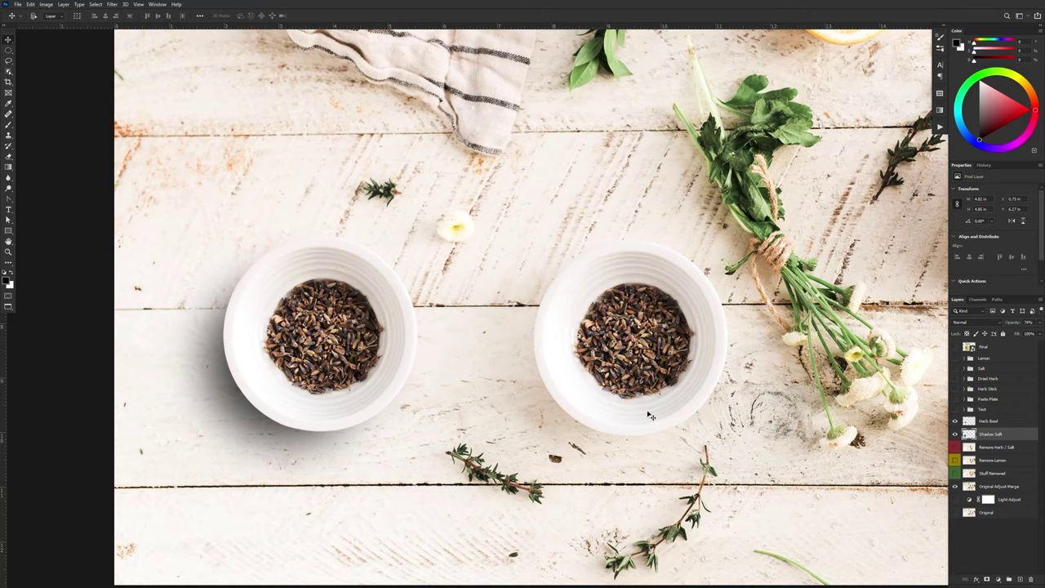
drag(751, 398, 642, 418)
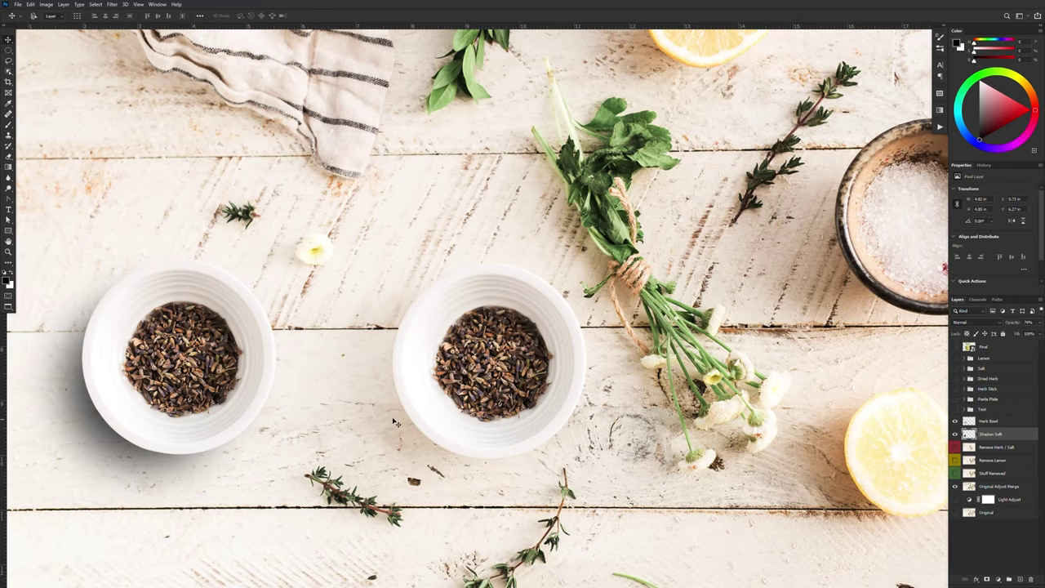
scroll(244, 448, left, 5)
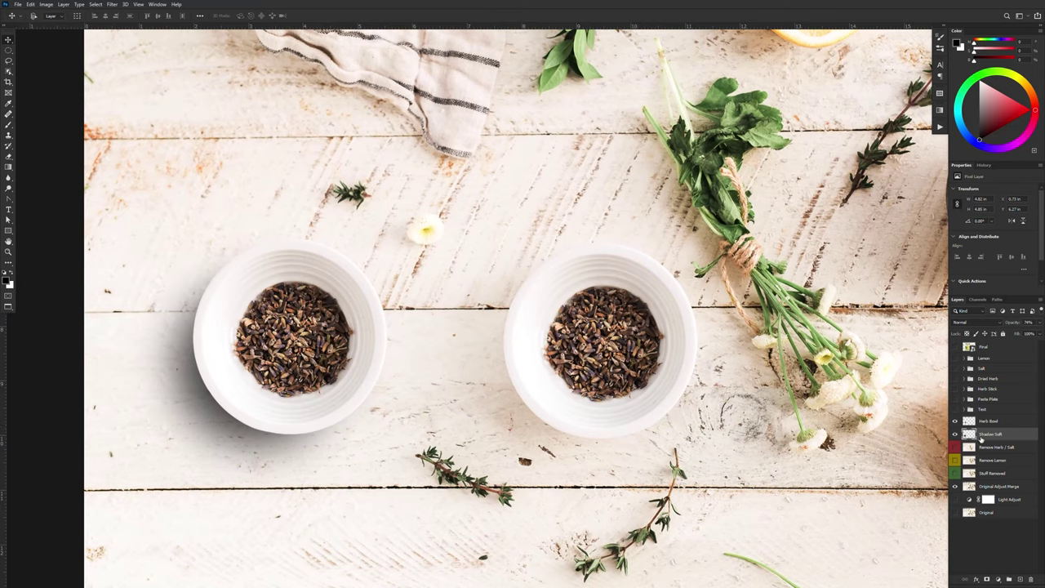
Step: Remove the soft black shadow, reload the herb bowl's outline, and sample tan brown from the salt bowl
click(955, 434)
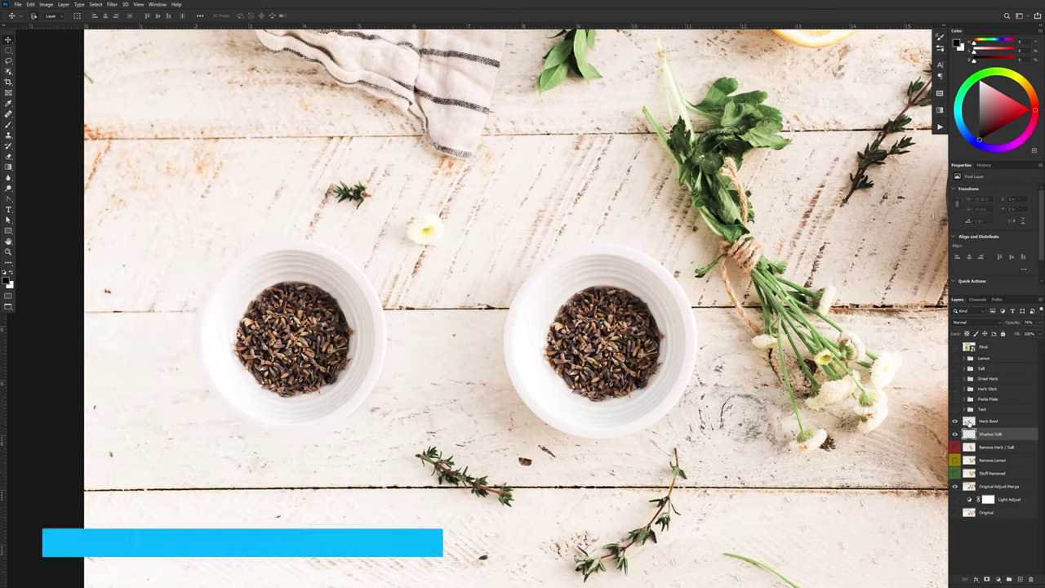
ctrl+click(968, 434)
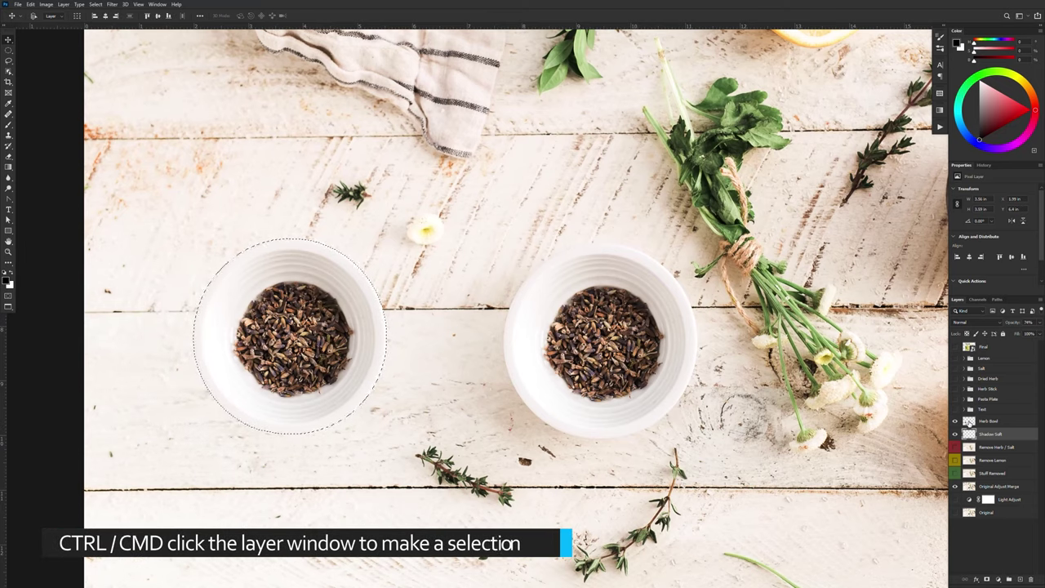
drag(671, 369, 595, 358)
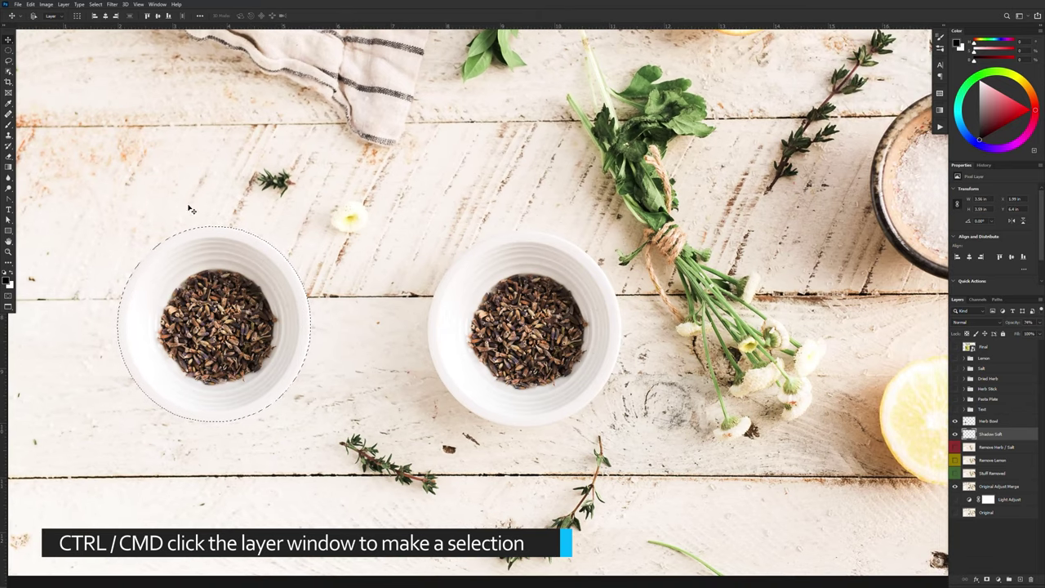
click(8, 103)
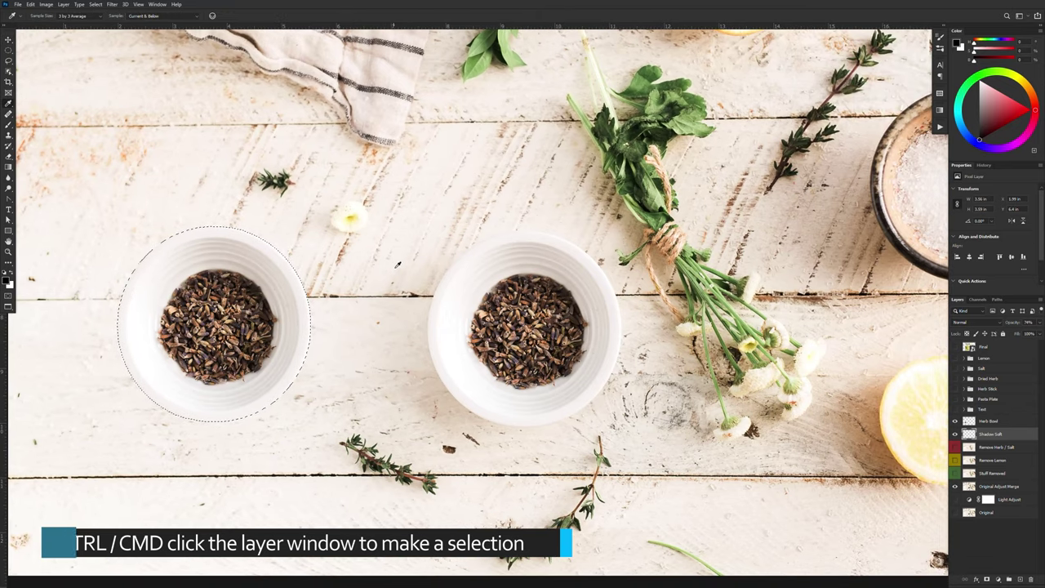
drag(836, 301, 665, 363)
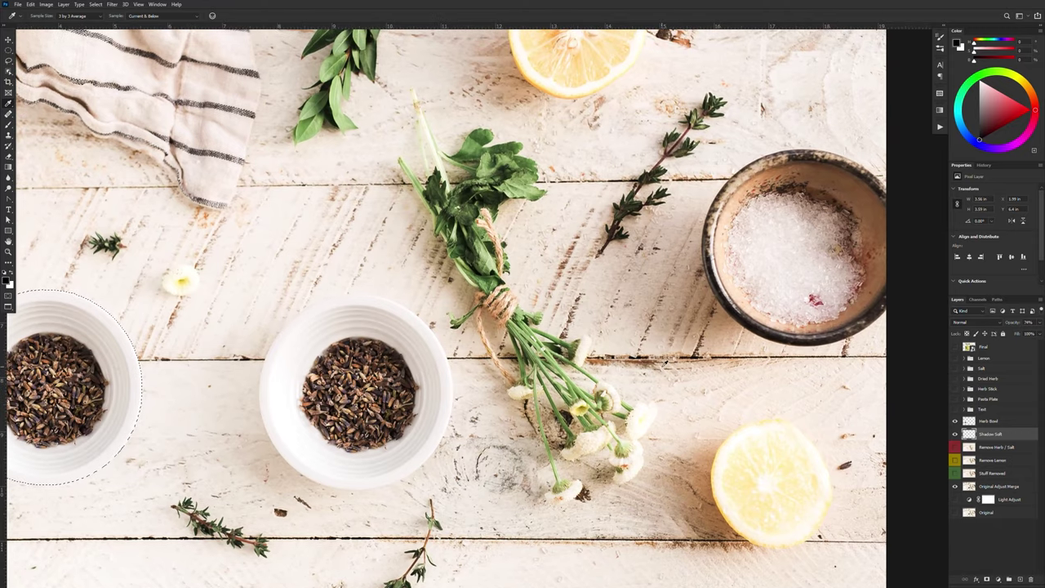
drag(656, 399, 627, 431)
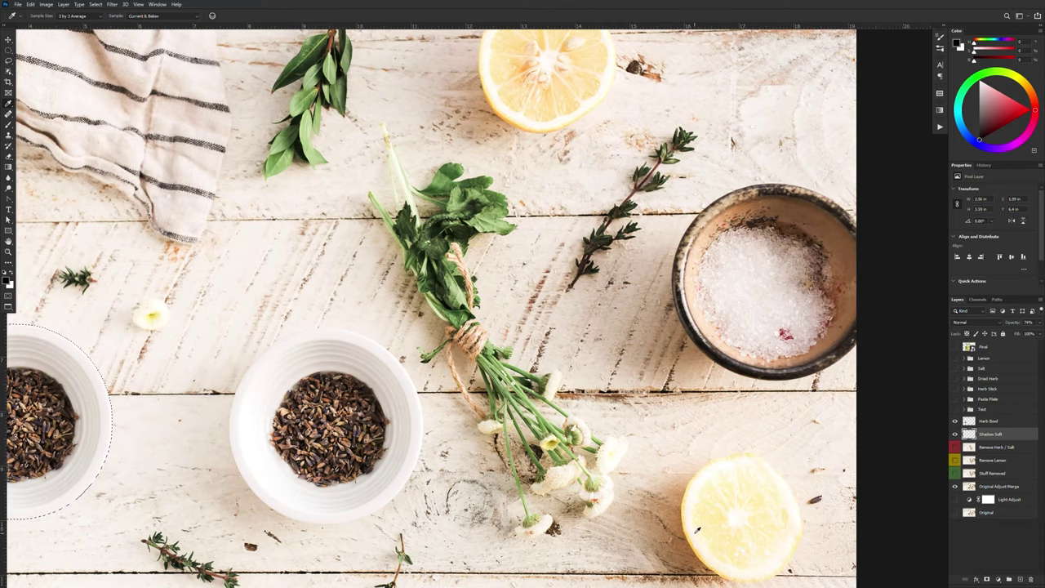
scroll(675, 506, up, 5)
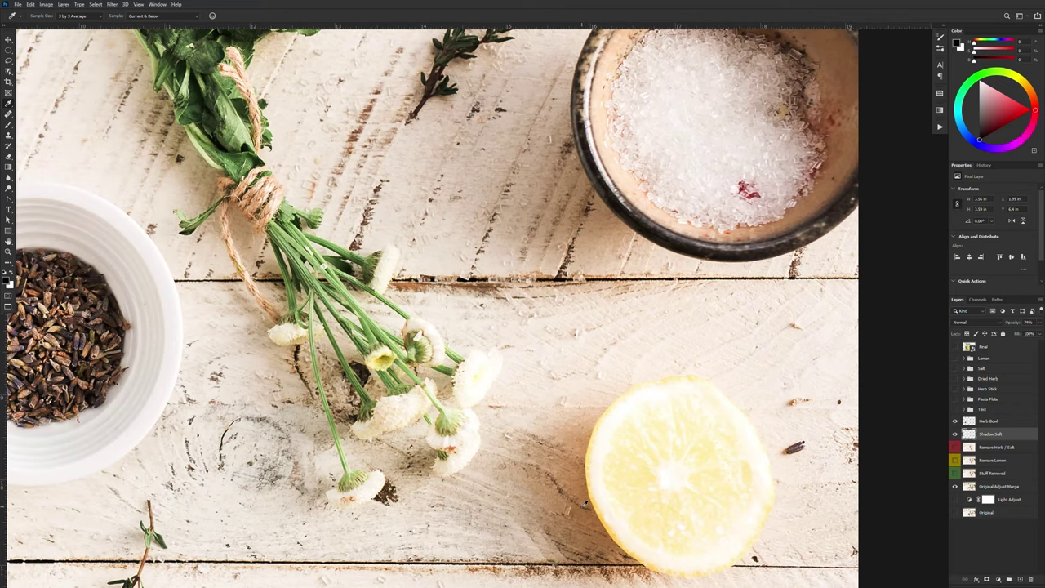
drag(585, 504, 649, 586)
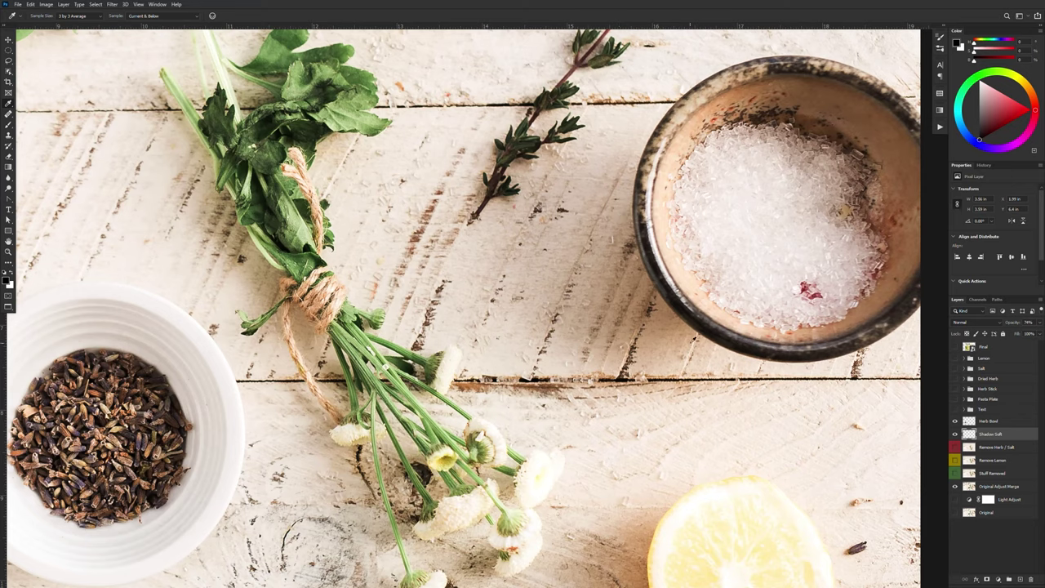
scroll(607, 484, down, 2)
scroll(628, 485, up, 2)
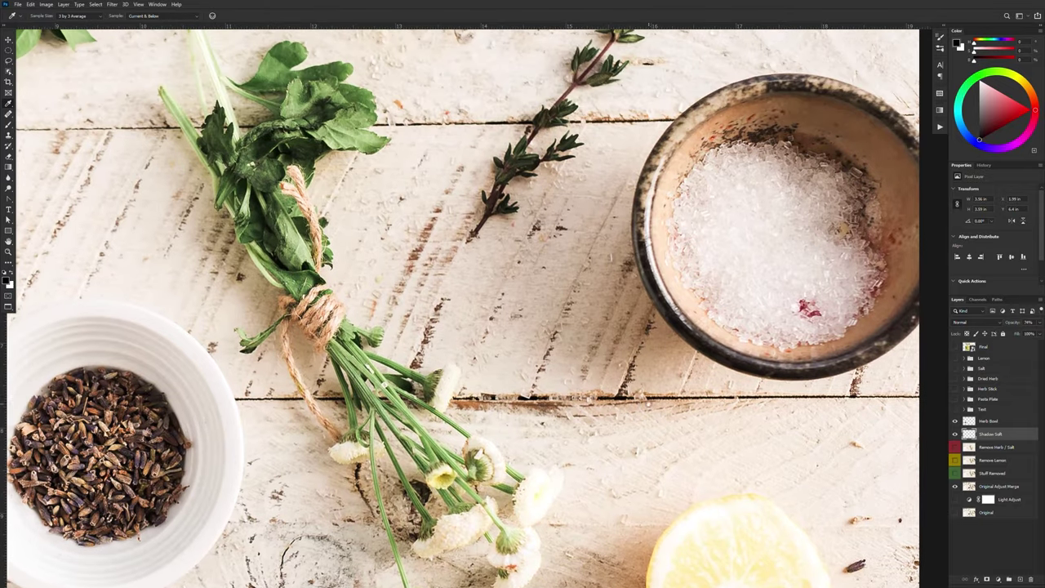
click(667, 323)
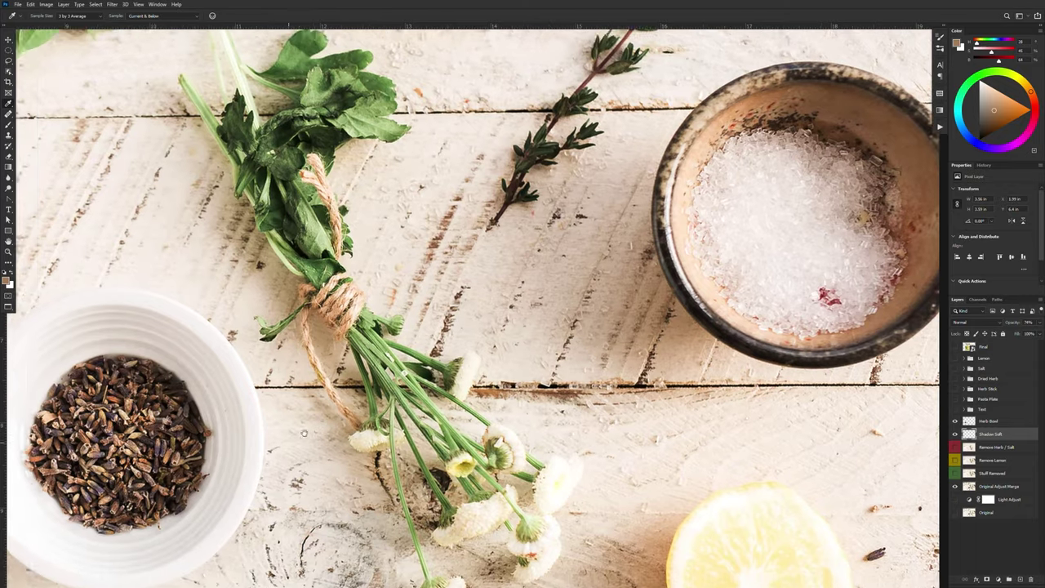
Step: Fill the bowl shape with the brown, offset it down-left, and set opacity to 100%
scroll(492, 439, left, 5)
scroll(493, 439, down, 2)
scroll(493, 439, right, 2)
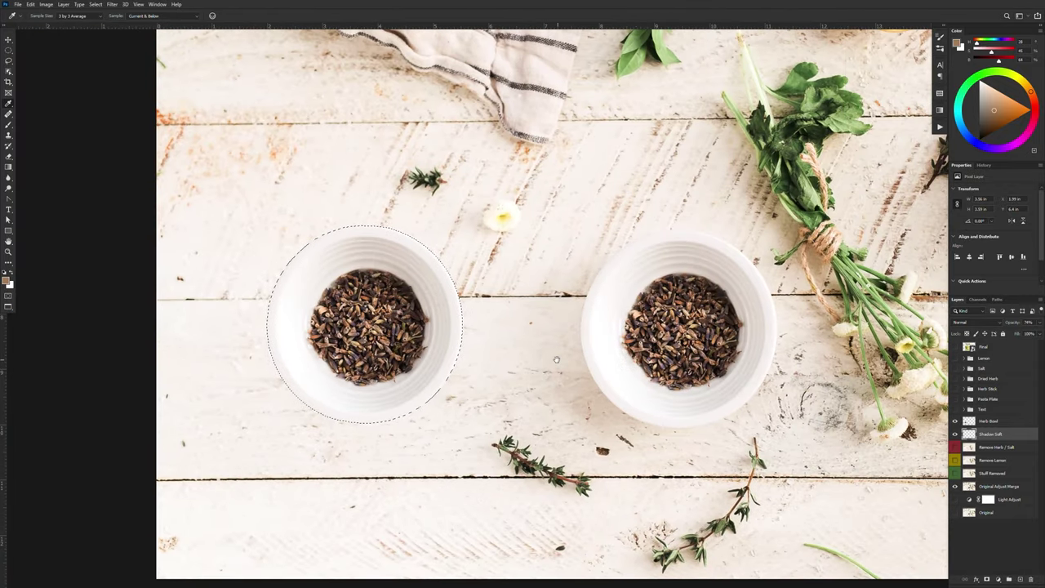
scroll(528, 303, right, 2)
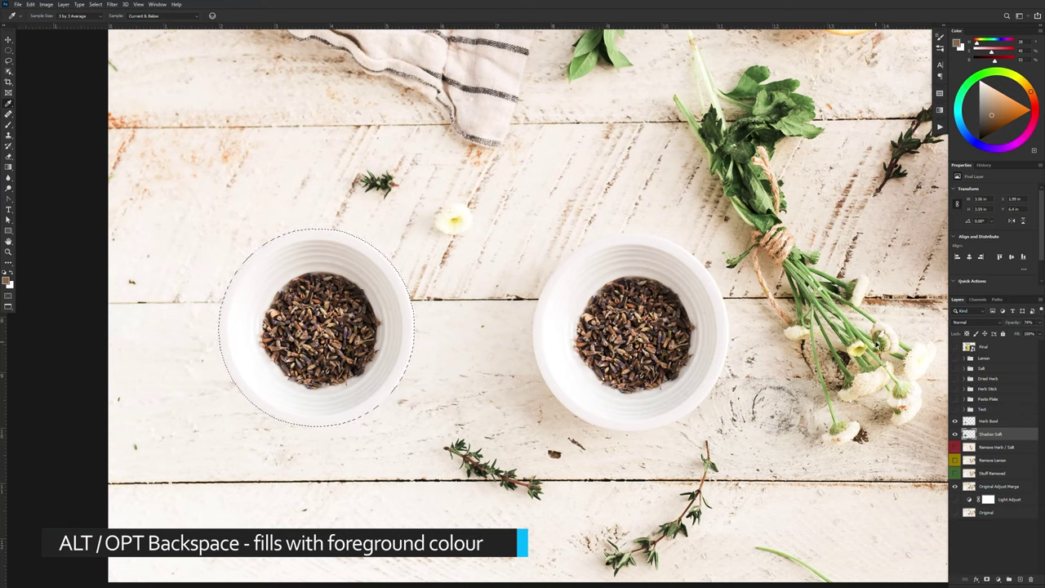
key(ctrl+d)
key(v)
drag(390, 353, 354, 377)
key(0)
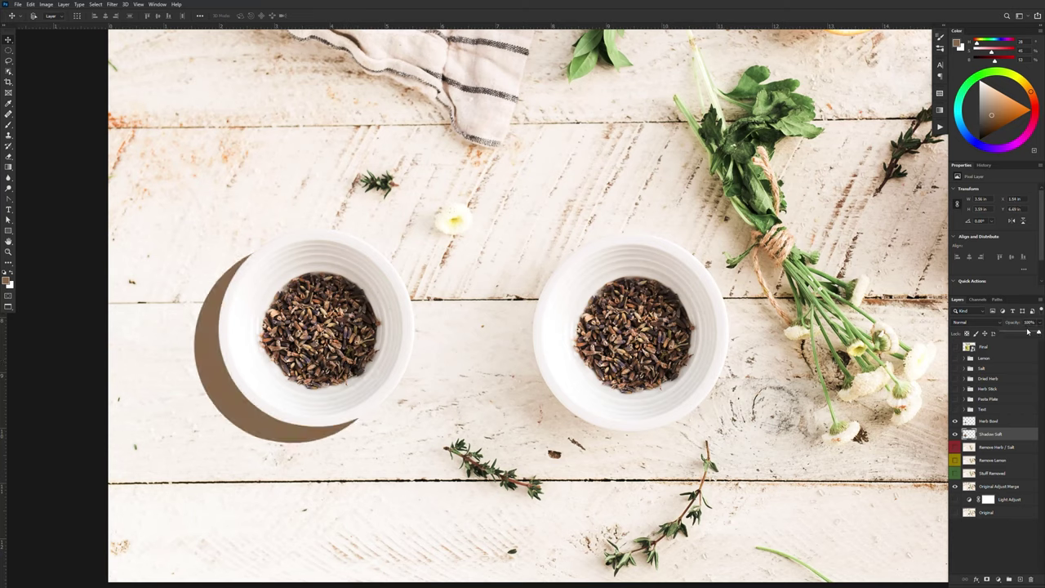
click(1040, 324)
Step: Convert Shadow Salt to a smart object, move it lower, and apply a 110 px Gaussian Blur
right_click(1014, 437)
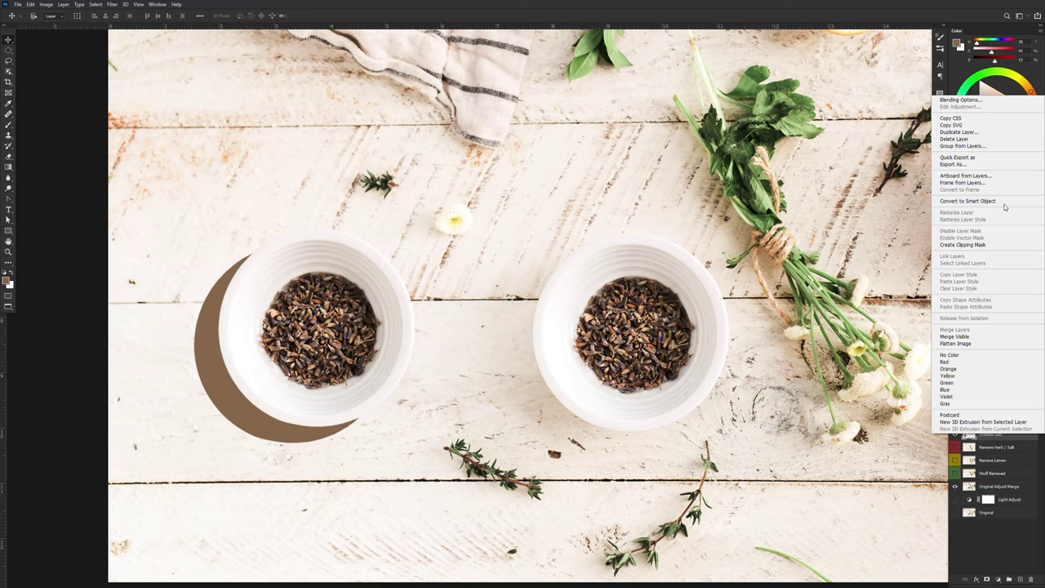
click(987, 202)
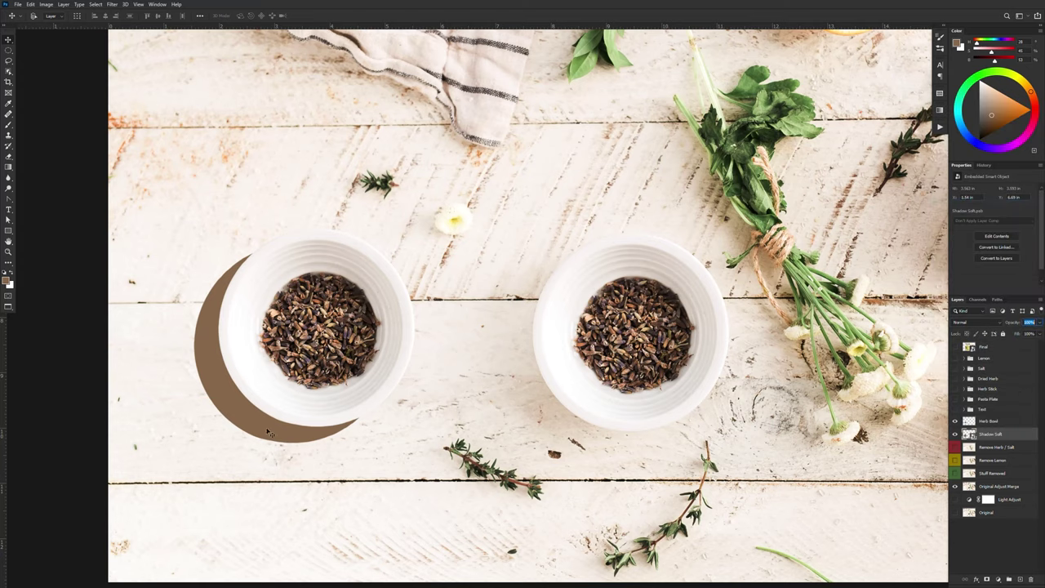
drag(271, 433, 242, 457)
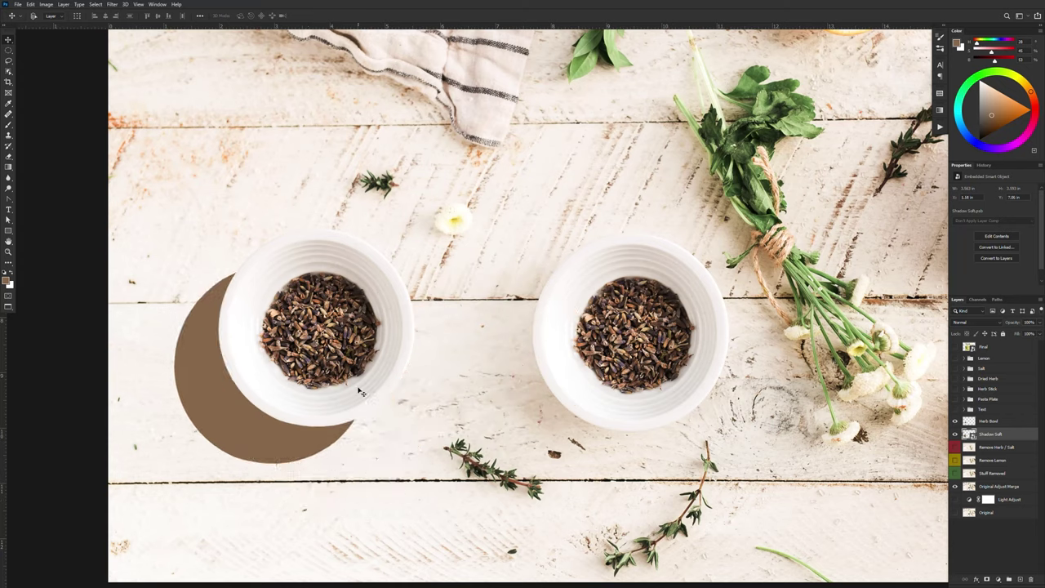
click(112, 5)
mouse_move(163, 97)
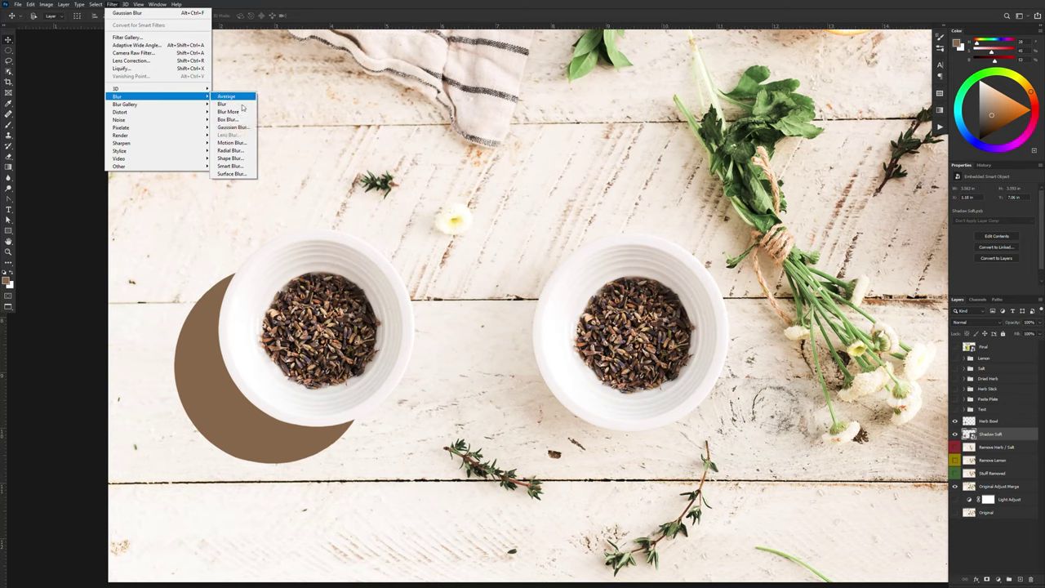
click(234, 128)
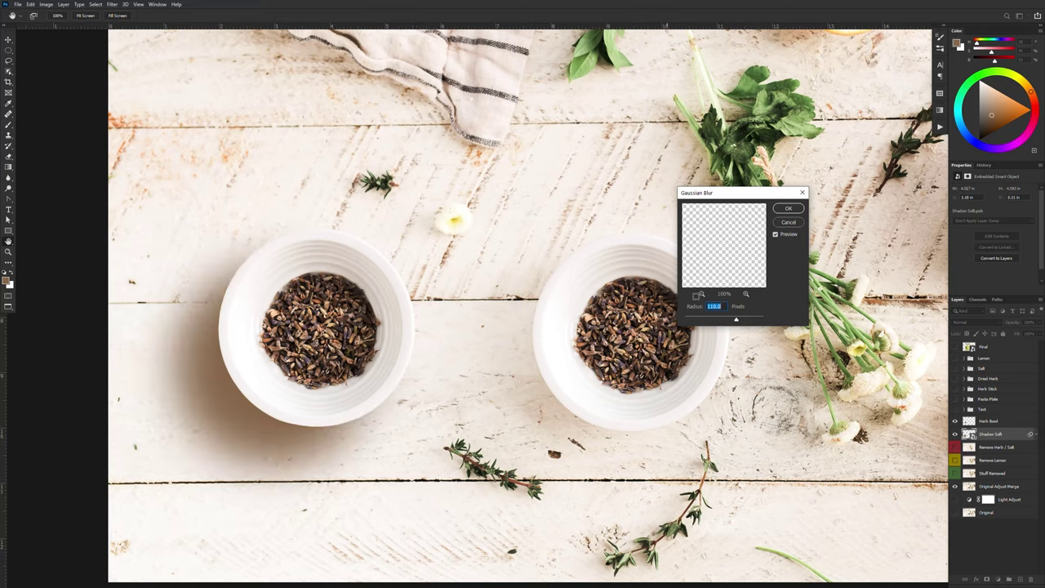
click(788, 208)
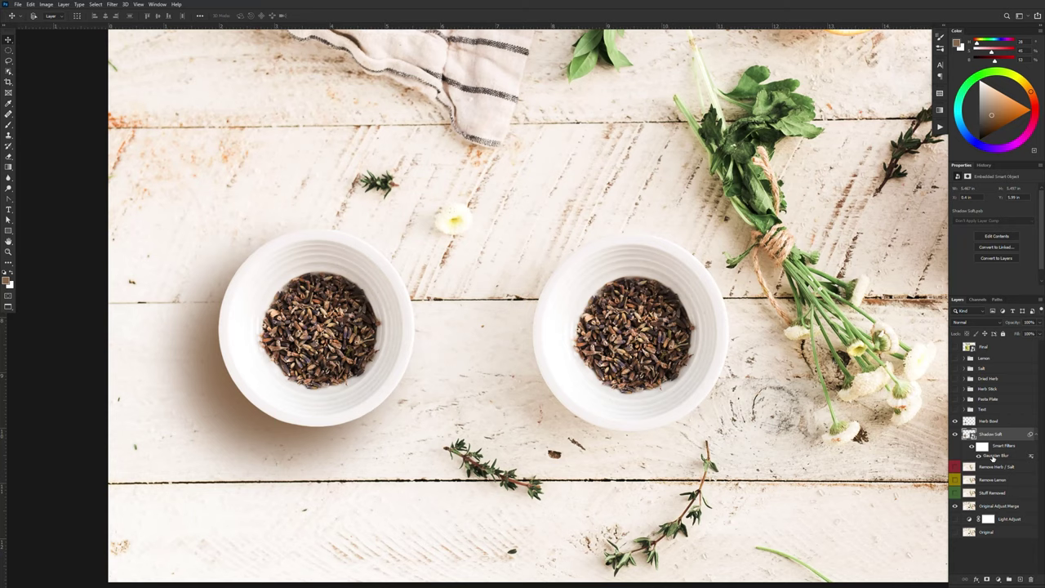
Step: Try a smaller blur radius and cancel, then lower the shadow's opacity to 47% and nudge it
double_click(992, 457)
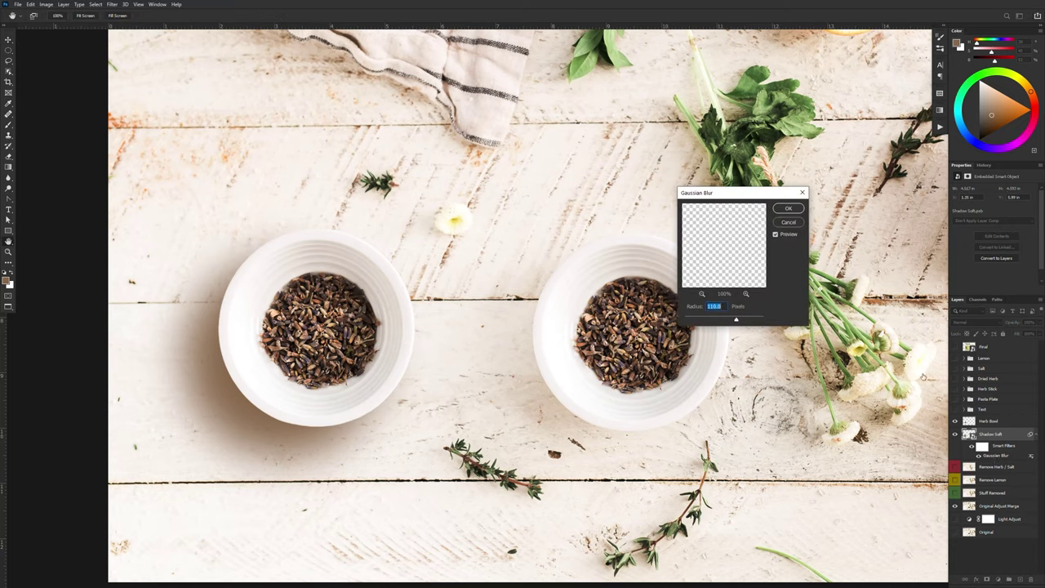
drag(735, 321, 721, 321)
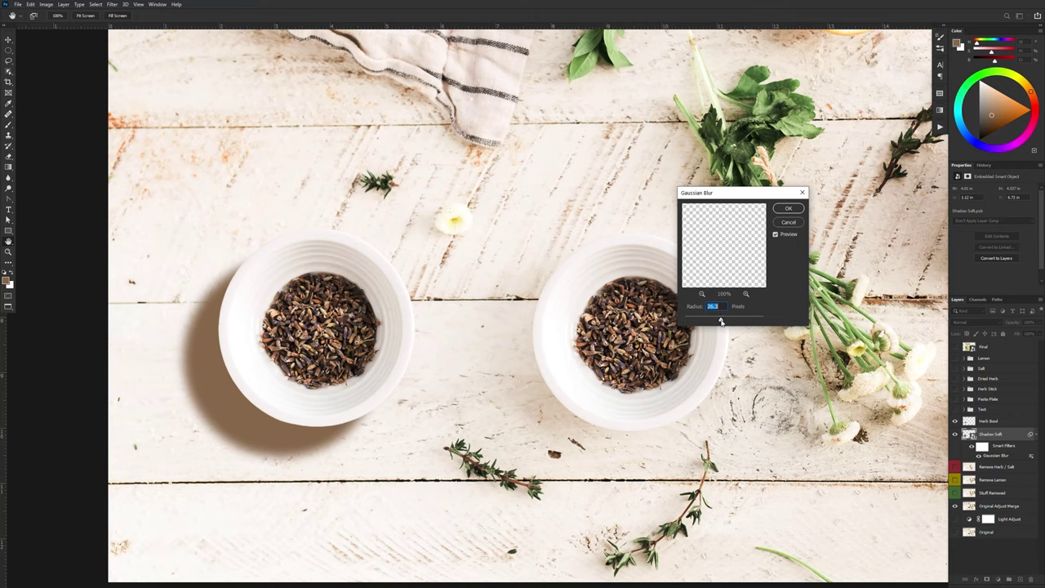
click(788, 222)
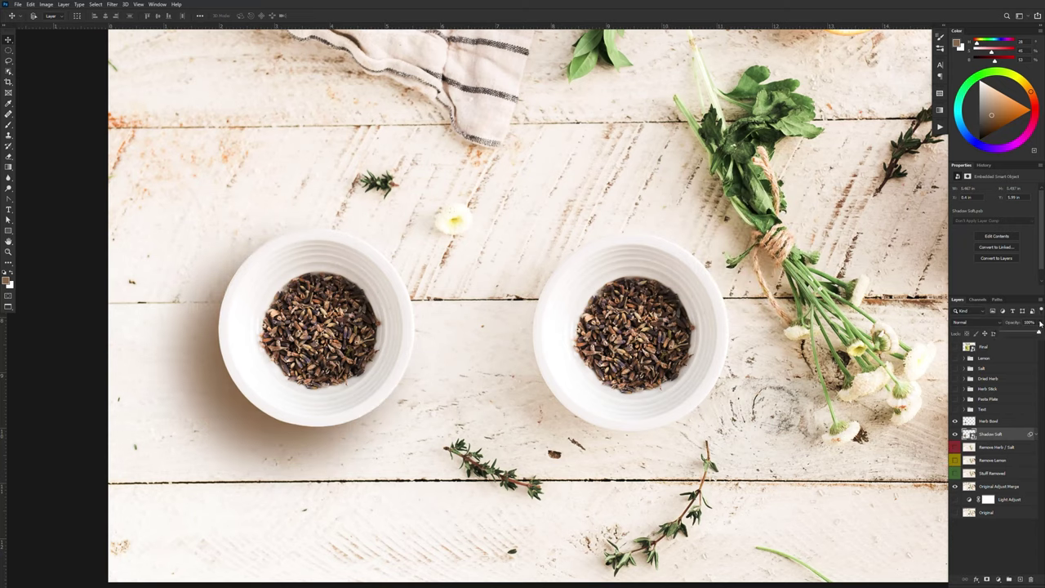
drag(1025, 333, 979, 336)
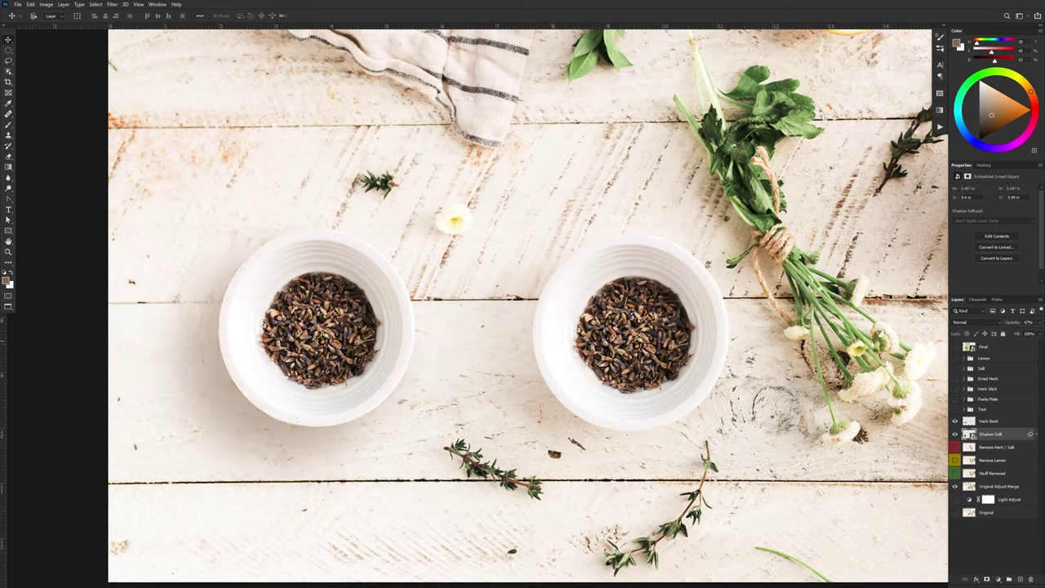
drag(276, 421, 278, 422)
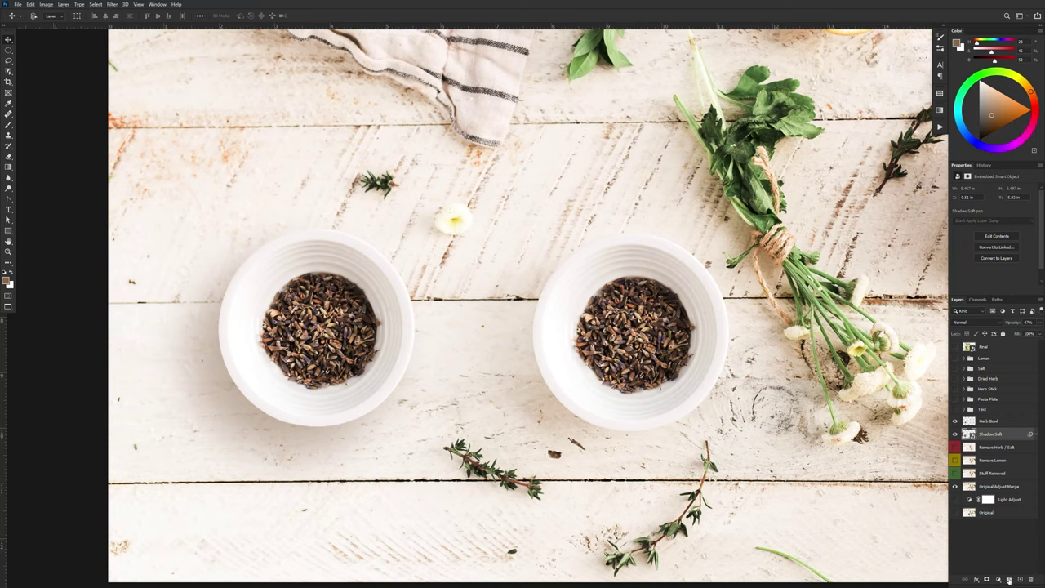
Step: Add a layer mask to the shadow layer and pick an enlarged Brush to paint it
click(987, 579)
key(b)
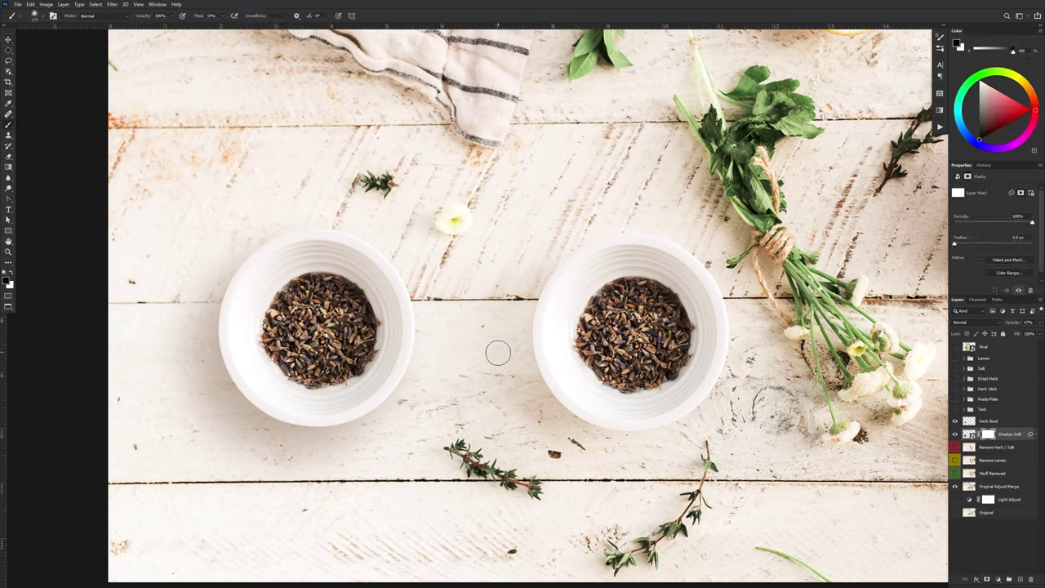
key(bracketright)
drag(449, 382, 502, 332)
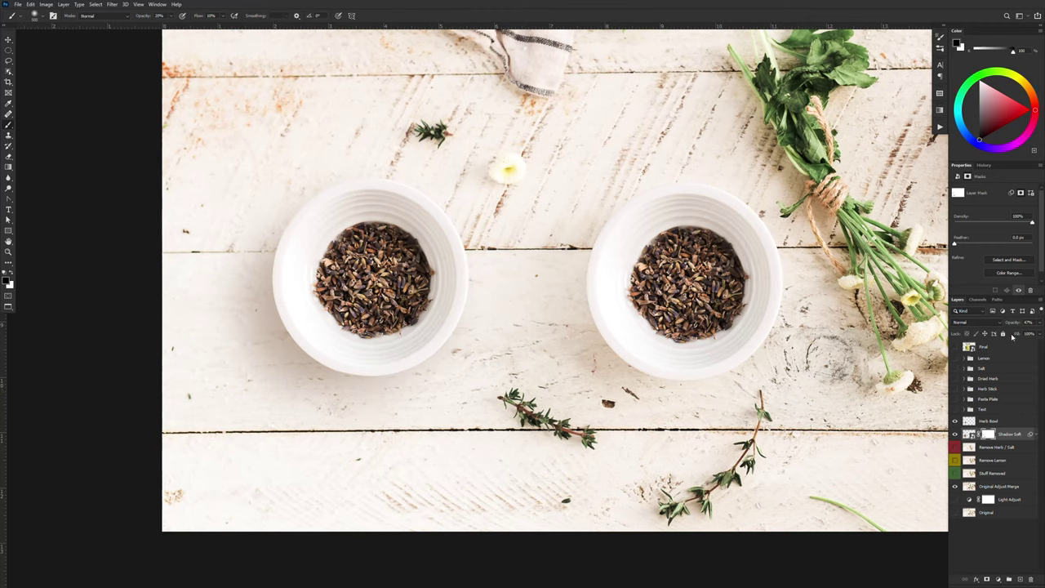
Step: Group the Herb Bowl layer with its shadow and name the group Herb Bowl
click(1039, 324)
click(989, 421)
key(v)
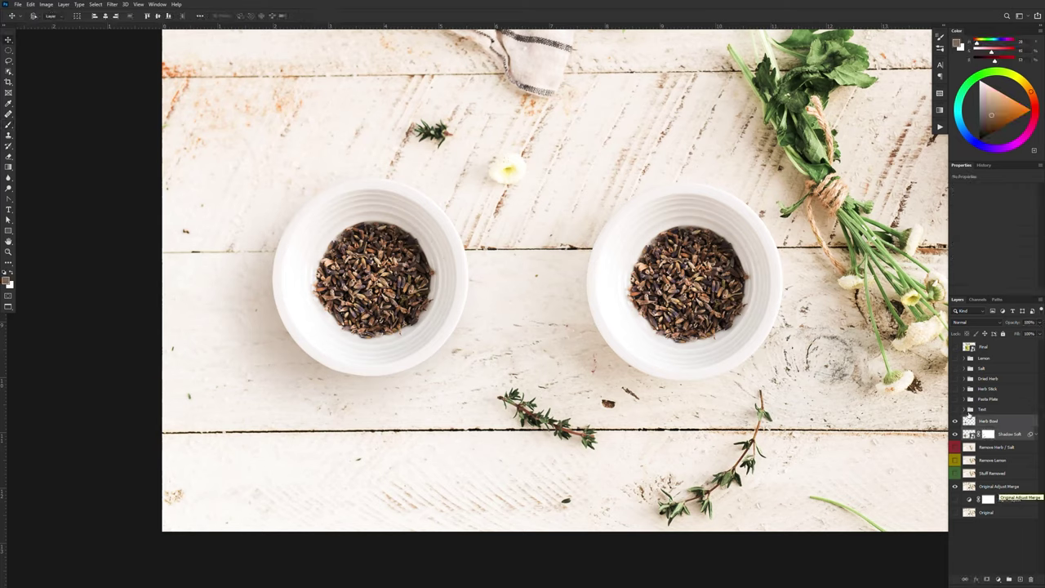
click(1009, 578)
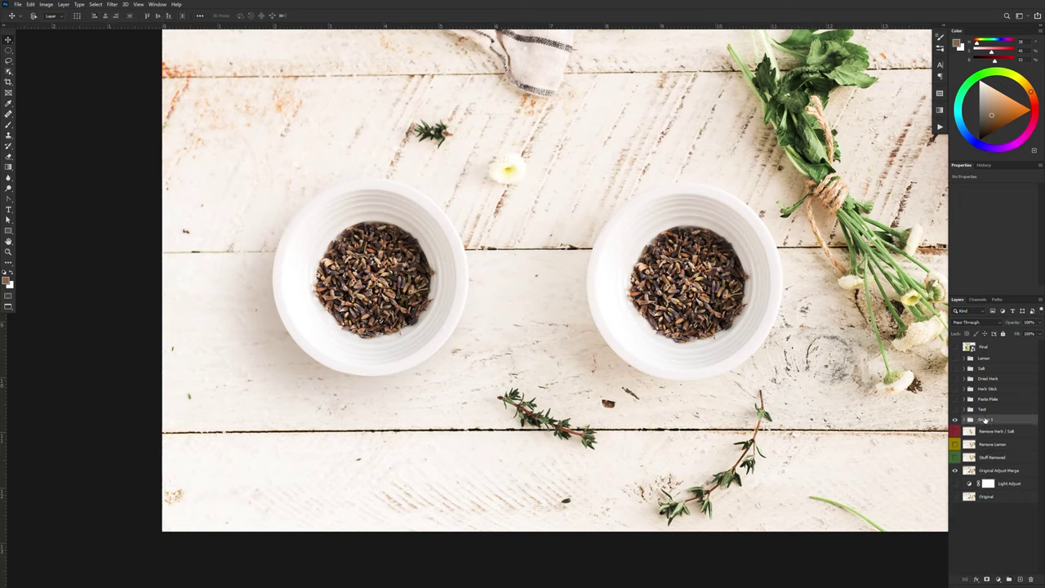
double_click(985, 420)
Step: Show the Remove Herb / Salt layer and move the Herb Bowl group to the upper left
drag(396, 293, 423, 330)
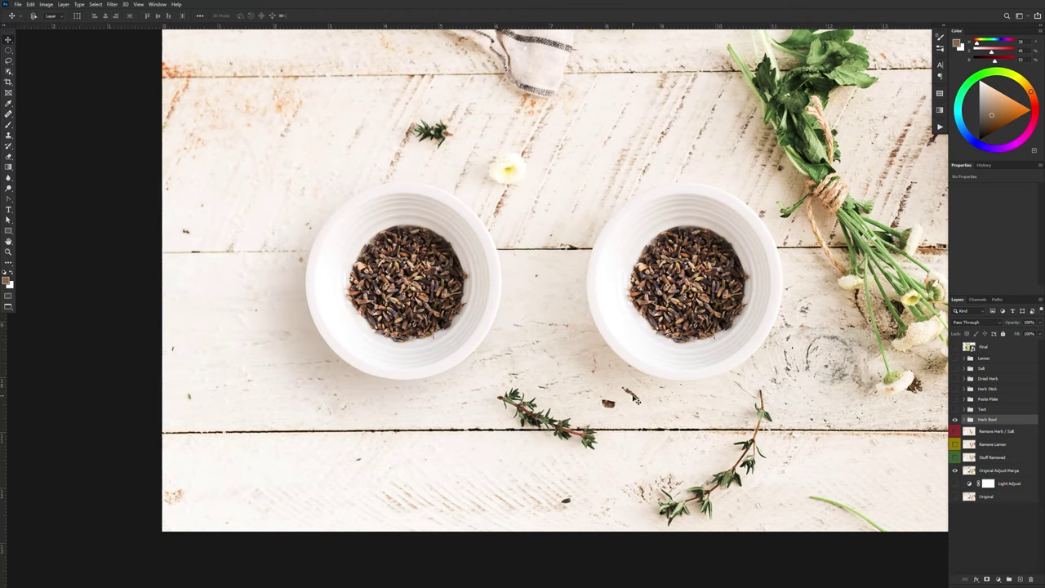
drag(471, 336, 713, 331)
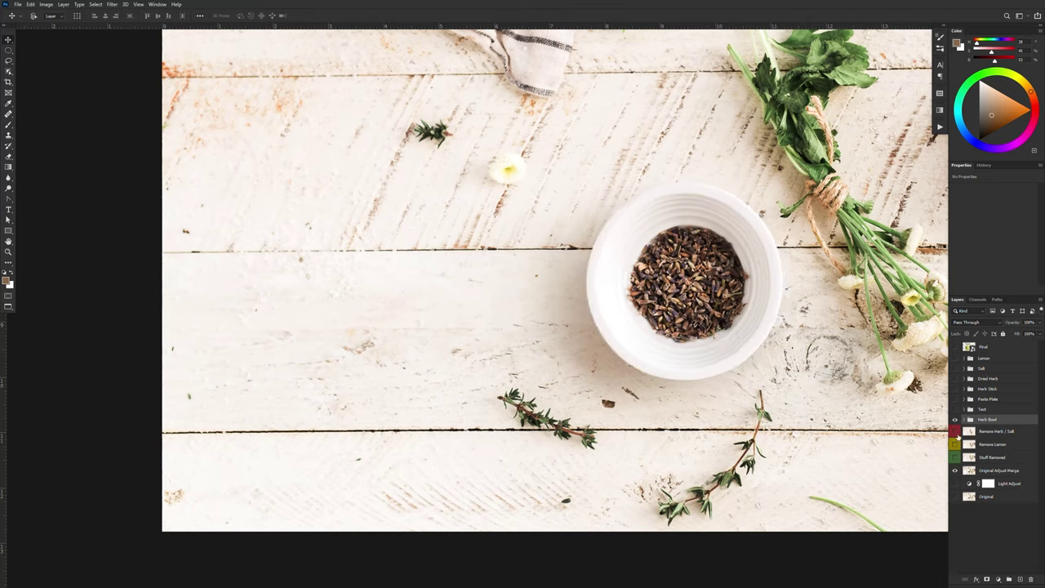
click(955, 432)
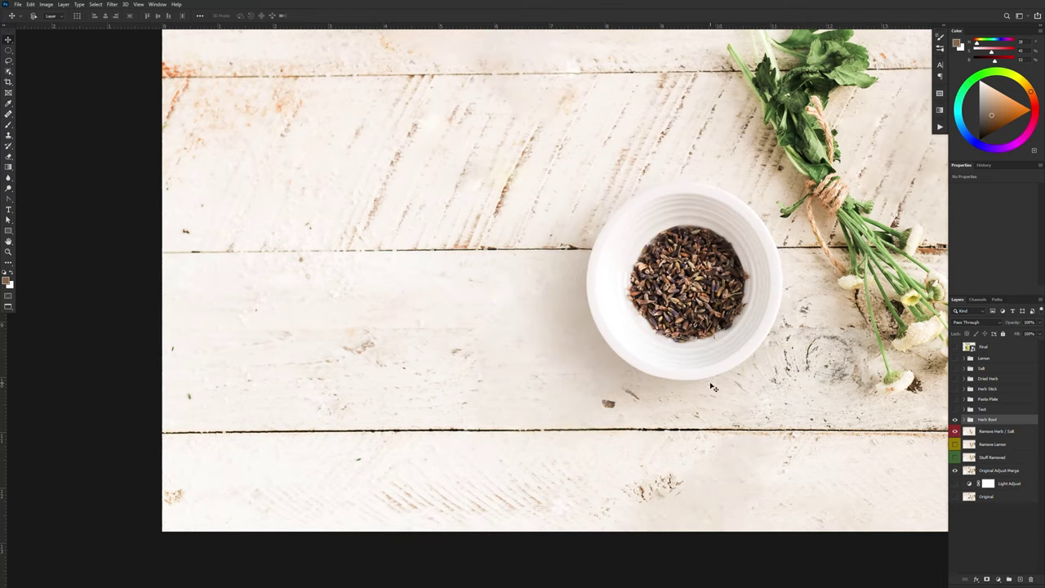
scroll(774, 413, down, 5)
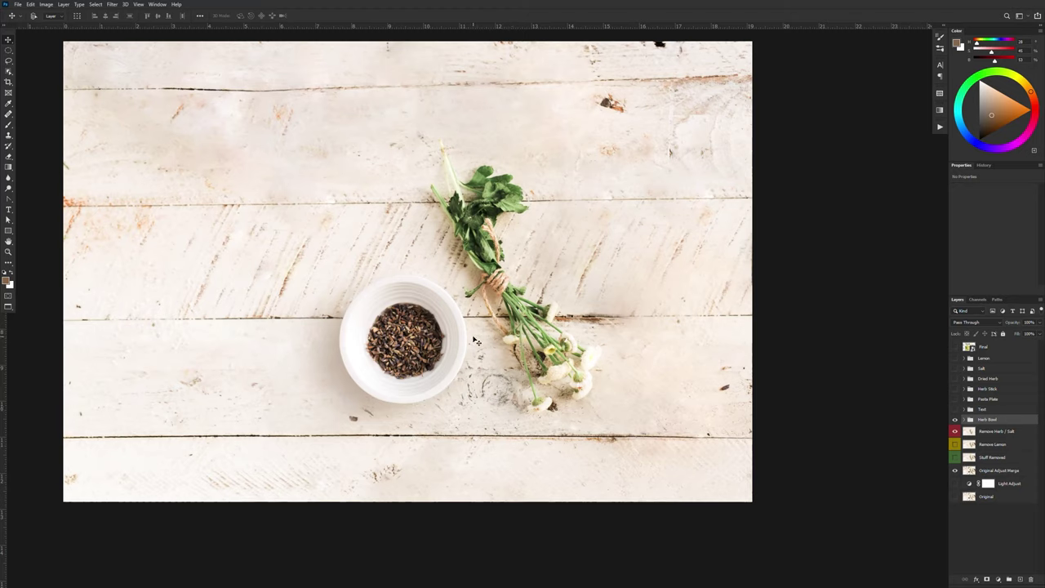
drag(426, 375, 346, 199)
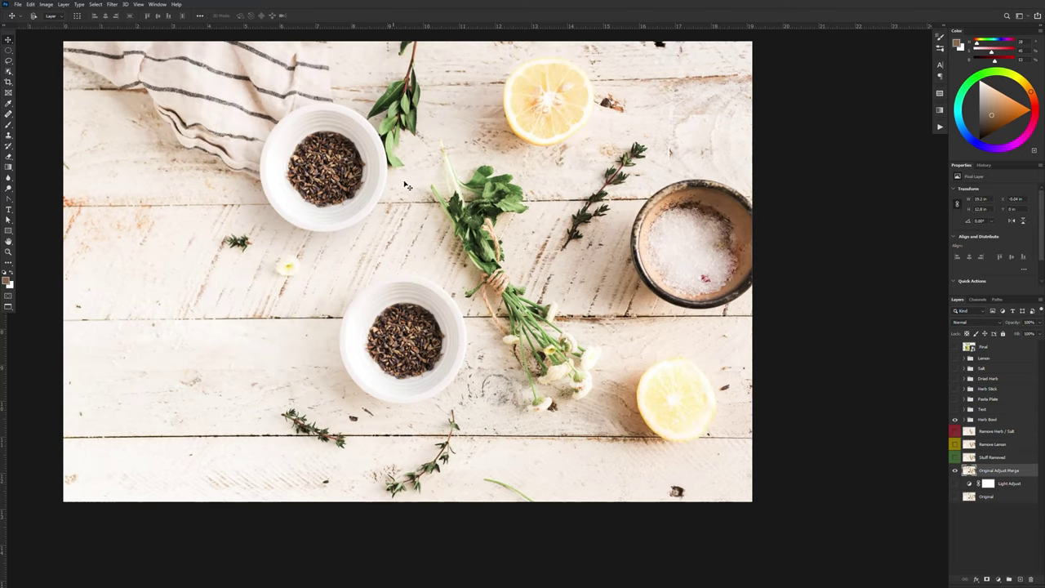
Step: Hide the herb bowl, zoom in on the top lemon, and select it with Object Selection
click(954, 419)
drag(575, 71, 603, 281)
scroll(530, 294, down, 1)
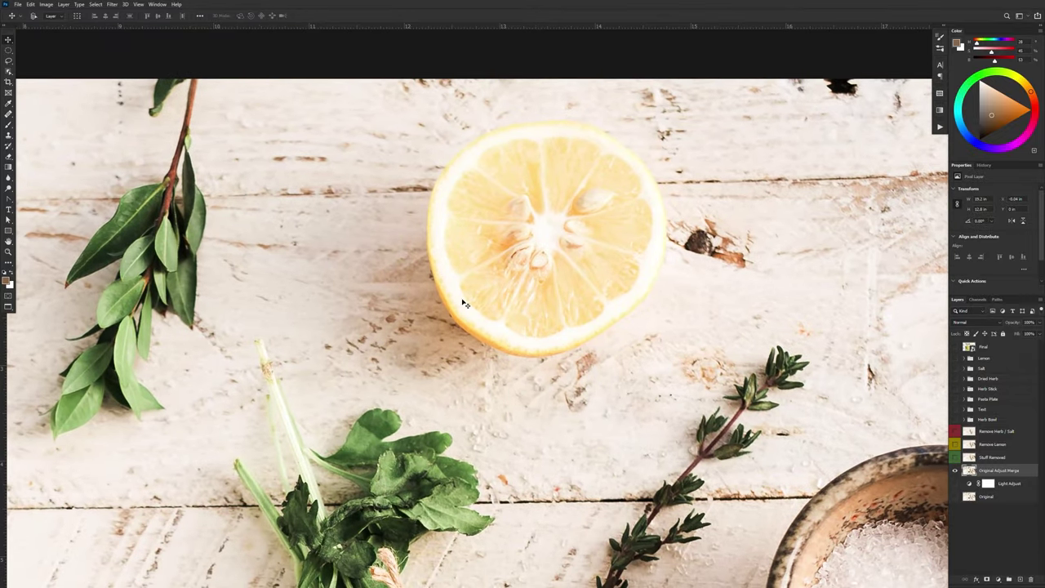
scroll(490, 269, up, 2)
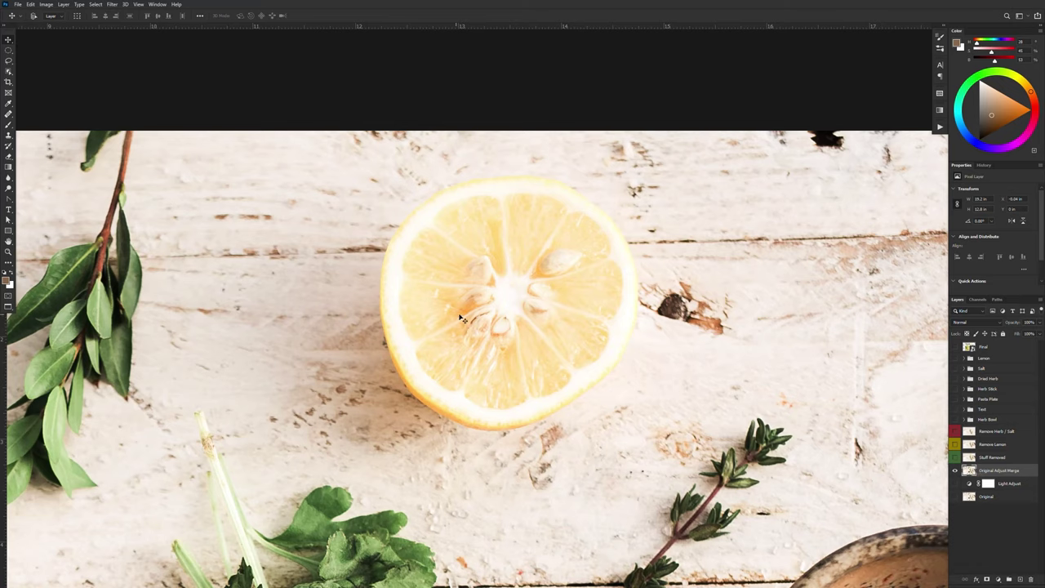
click(10, 73)
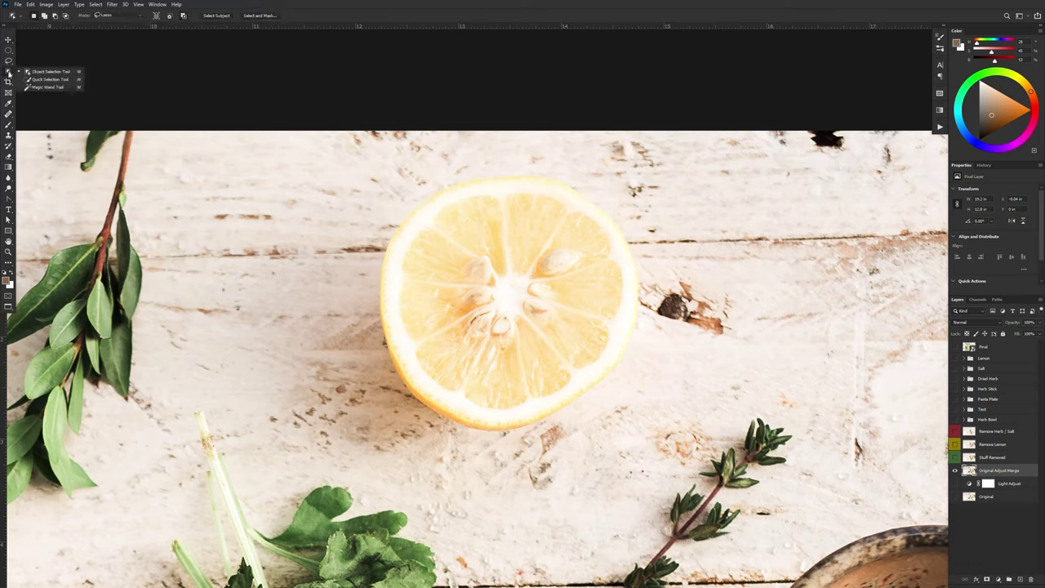
click(36, 72)
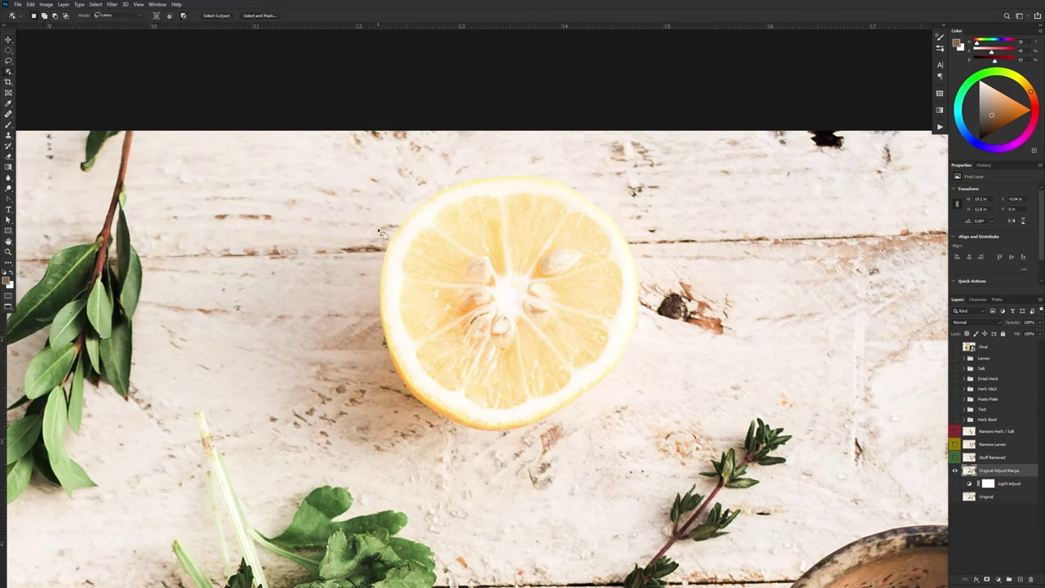
mouse_move(386, 216)
mouse_down()
mouse_move(421, 180)
mouse_move(491, 160)
mouse_move(568, 161)
mouse_move(610, 184)
mouse_move(650, 272)
mouse_move(646, 375)
mouse_move(585, 430)
mouse_move(540, 447)
mouse_move(454, 450)
mouse_move(402, 433)
mouse_move(371, 394)
mouse_move(382, 221)
mouse_up()
Step: Smooth the edge of the lemon selection
scroll(531, 175, up, 10)
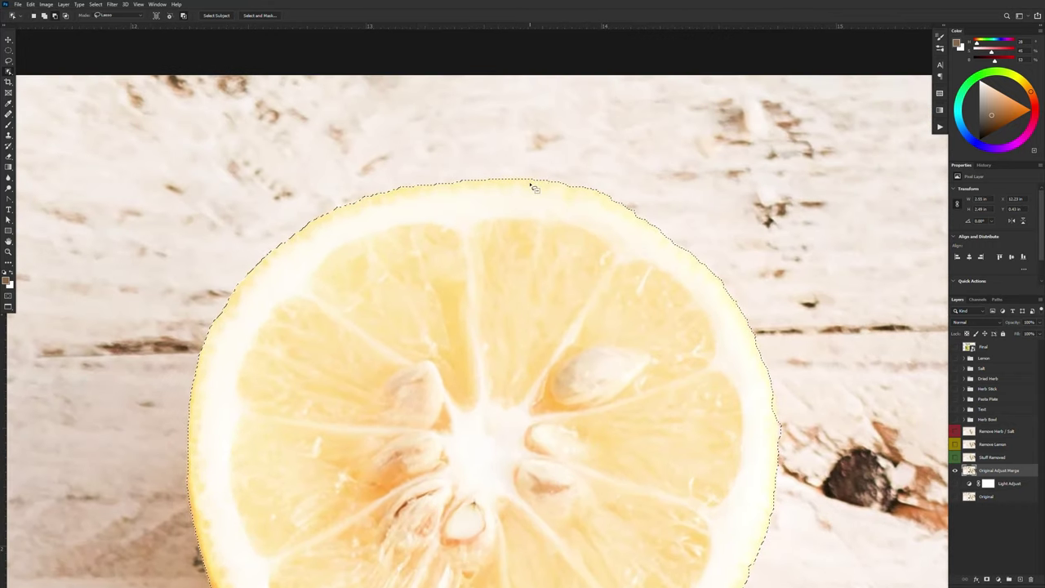
scroll(535, 200, down, 3)
scroll(508, 236, up, 3)
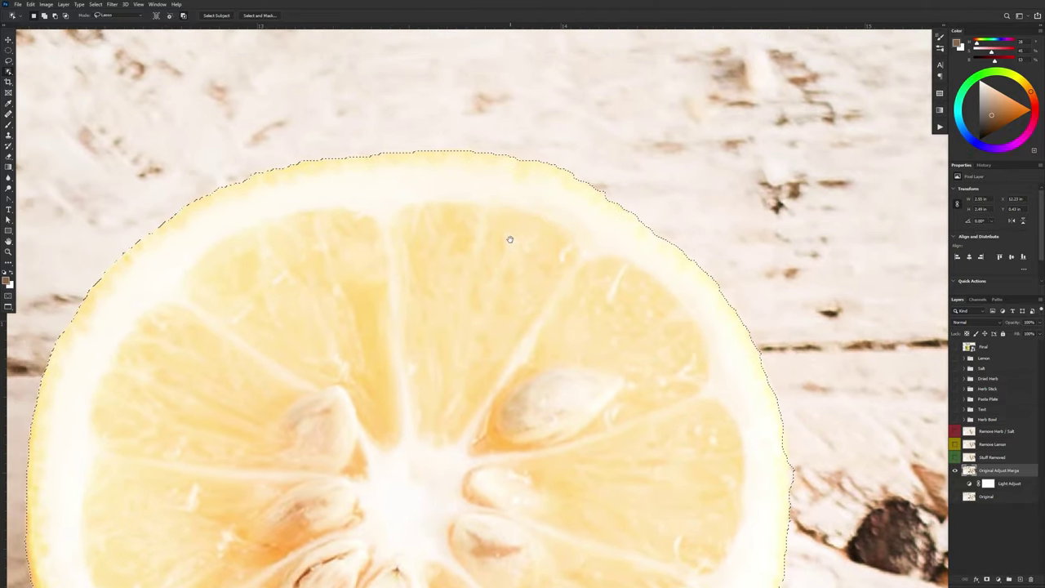
drag(625, 345, 588, 240)
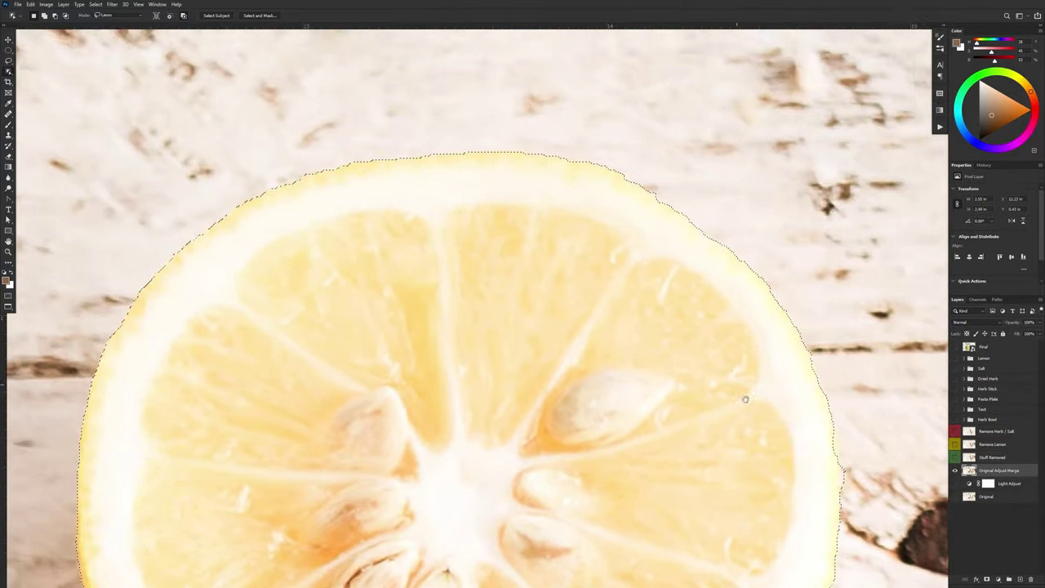
scroll(223, 115, up, 5)
click(96, 4)
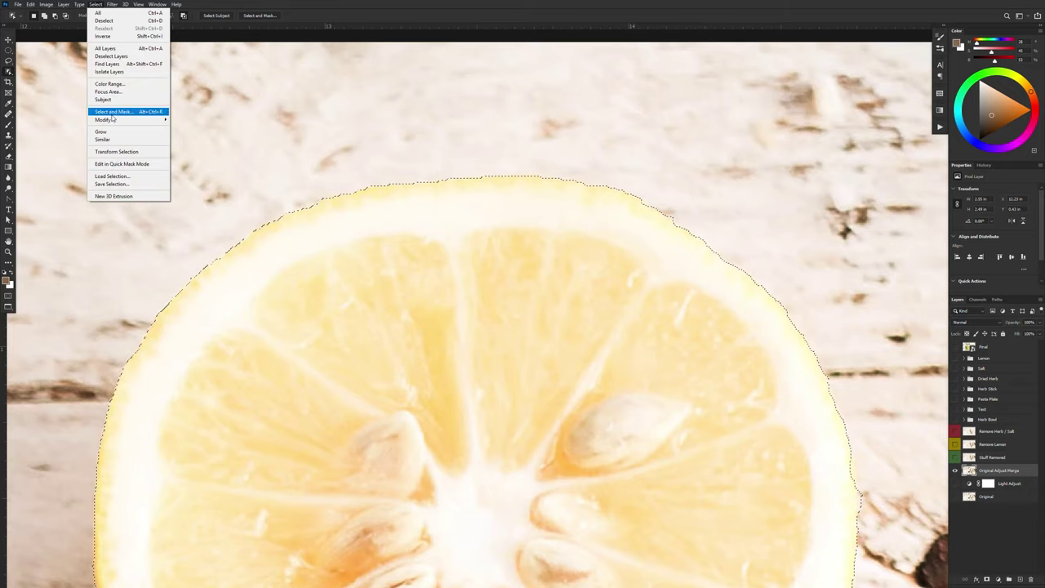
mouse_move(135, 120)
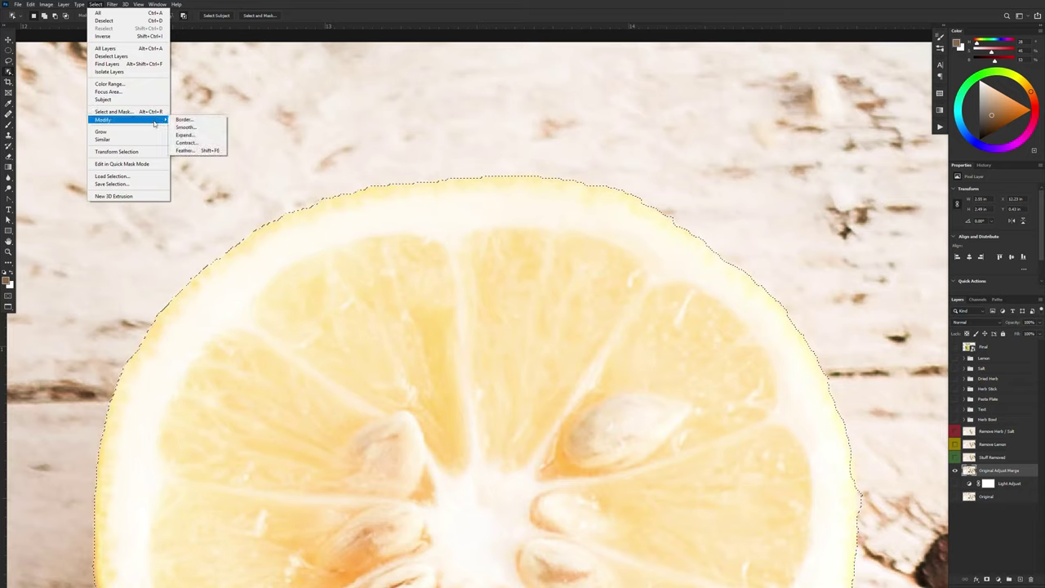
click(186, 127)
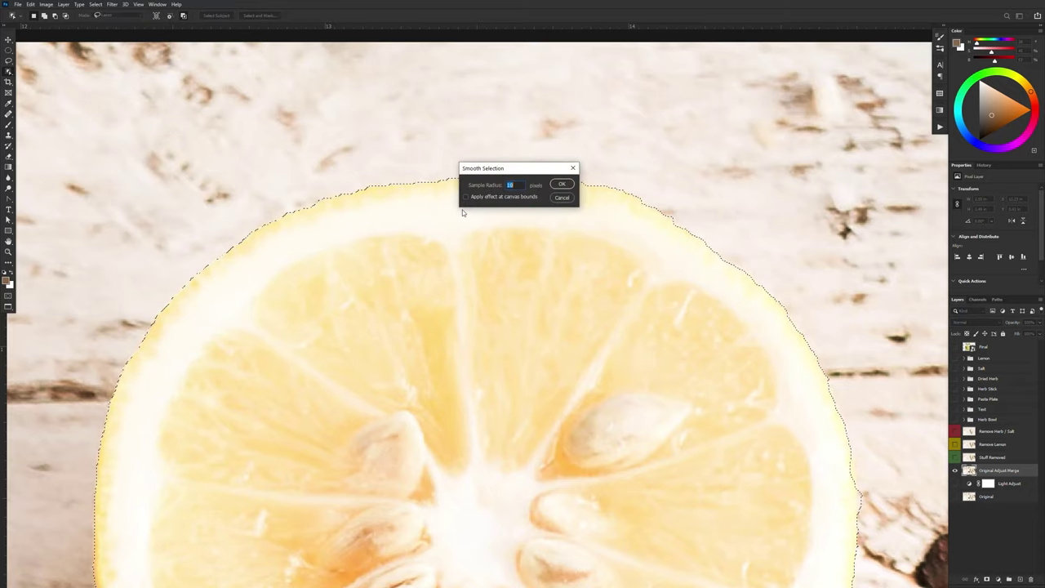
click(561, 185)
Step: Trace along the lemon rim with the Lasso to add missed areas to the selection
drag(774, 365, 613, 273)
scroll(613, 269, down, 3)
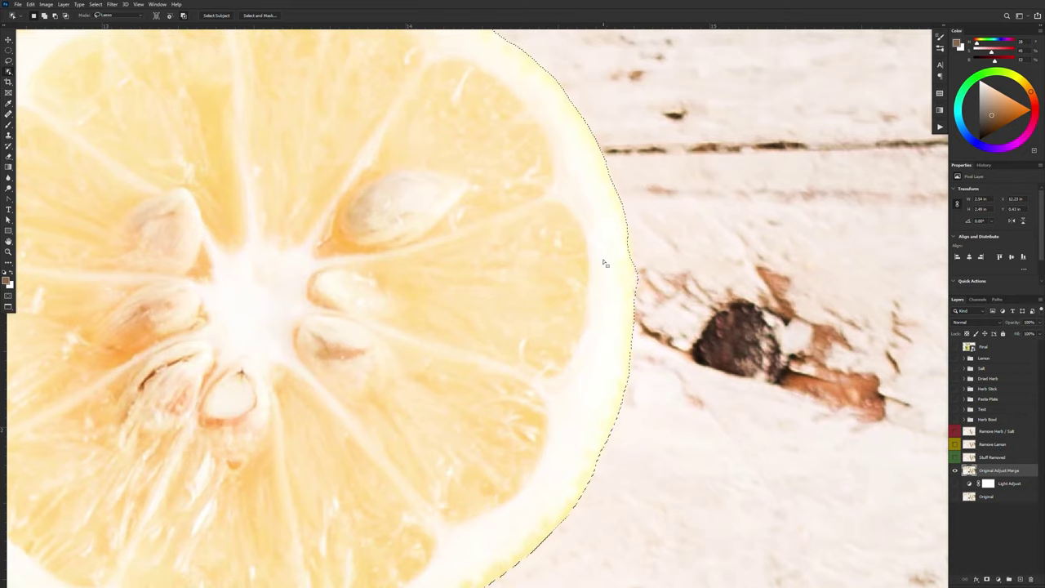
key(l)
scroll(655, 297, up, 2)
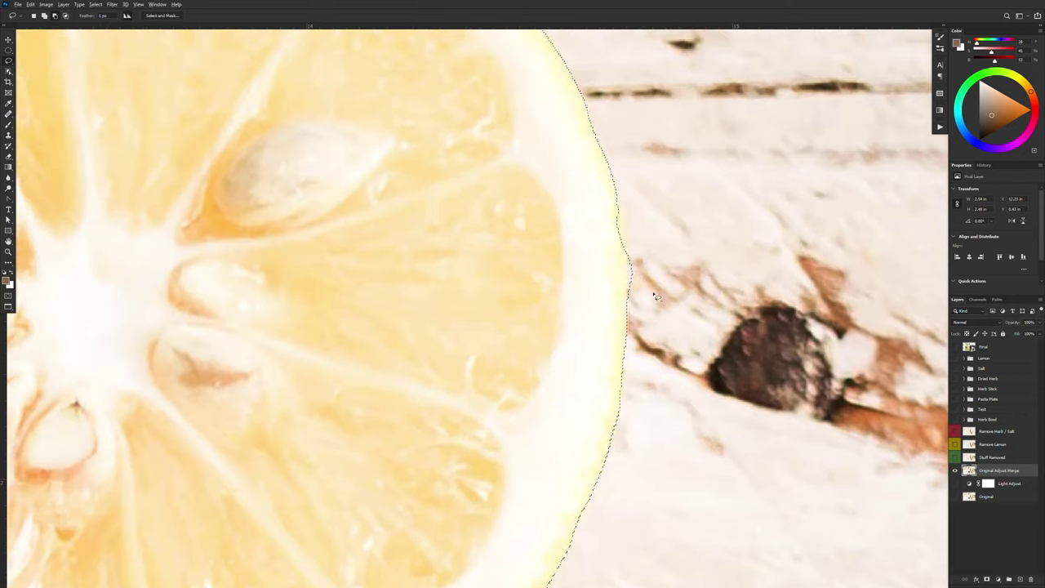
scroll(656, 297, up, 1)
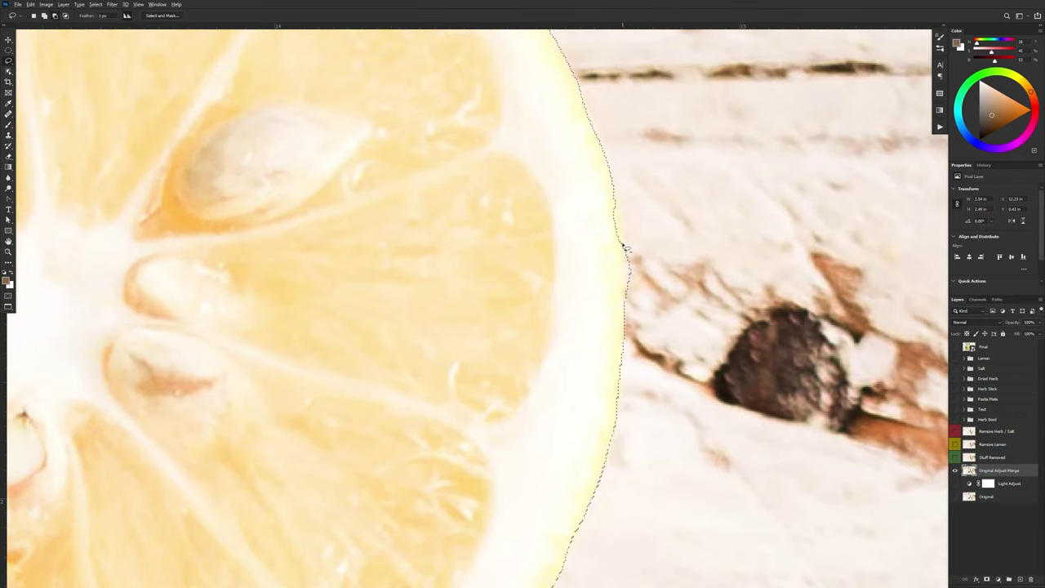
drag(626, 249, 630, 306)
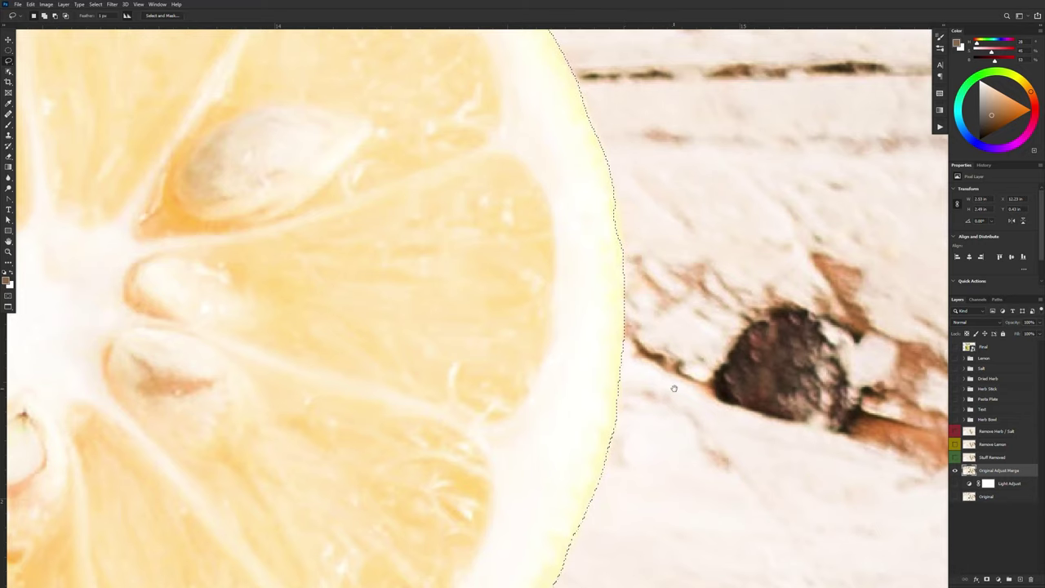
scroll(645, 367, down, 5)
scroll(645, 367, left, 1)
scroll(632, 347, down, 3)
scroll(633, 347, left, 8)
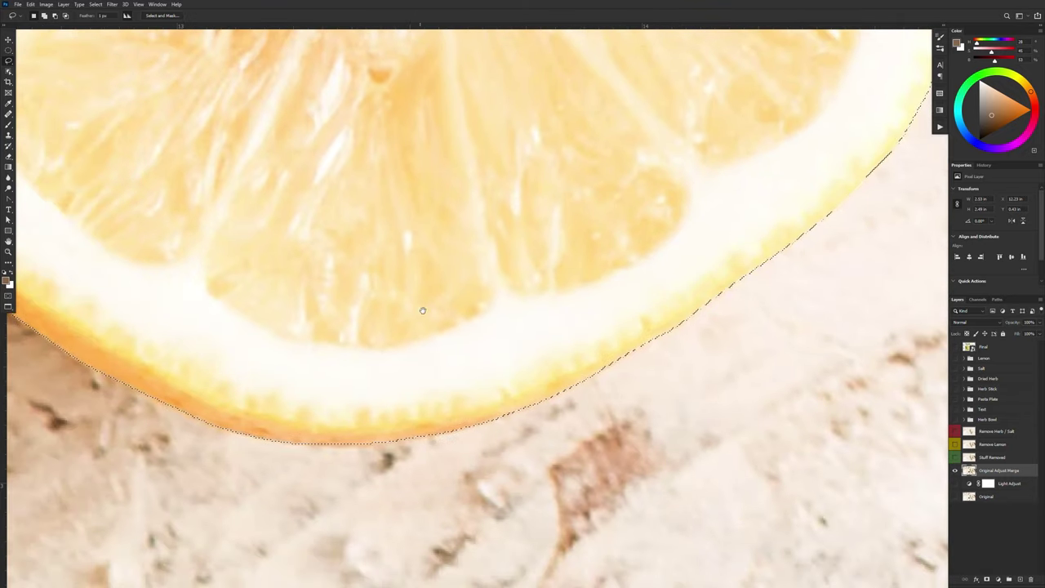
scroll(455, 176, up, 3)
scroll(476, 191, up, 10)
scroll(532, 195, right, 6)
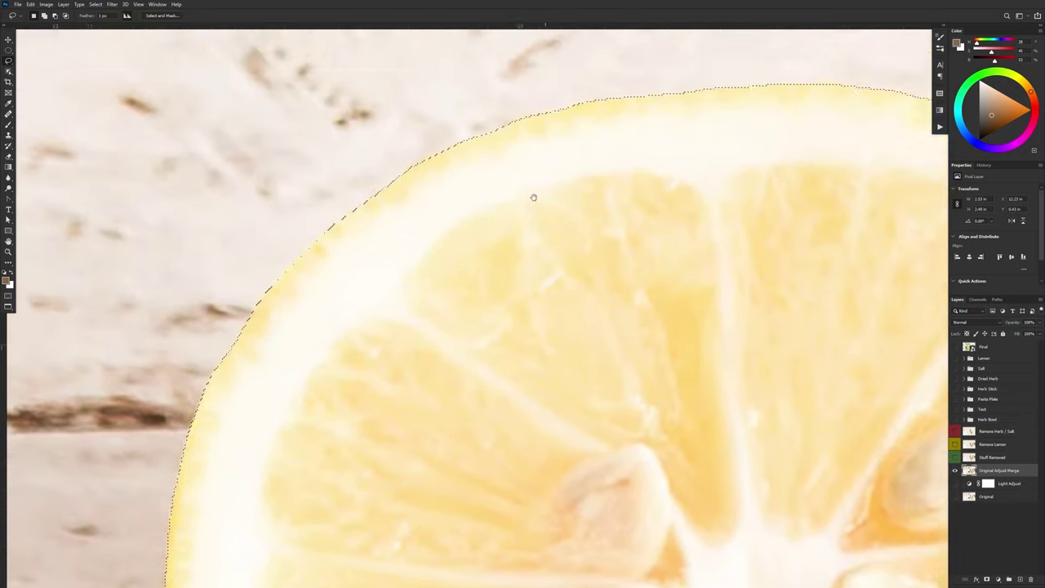
scroll(487, 279, down, 8)
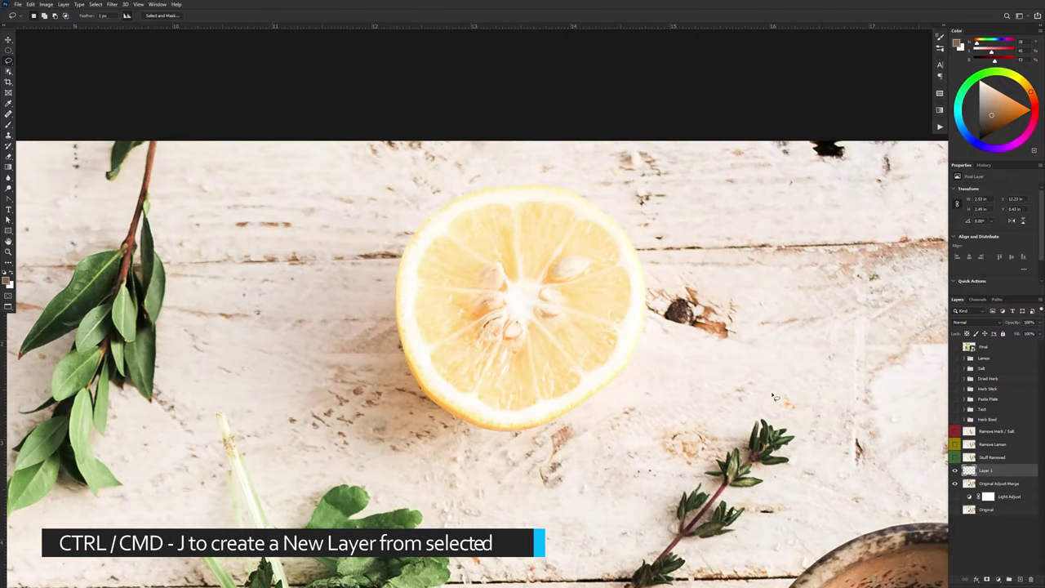
Step: Copy the selected lemon to its own layer and place it right of the original
key(ctrl+j)
key(v)
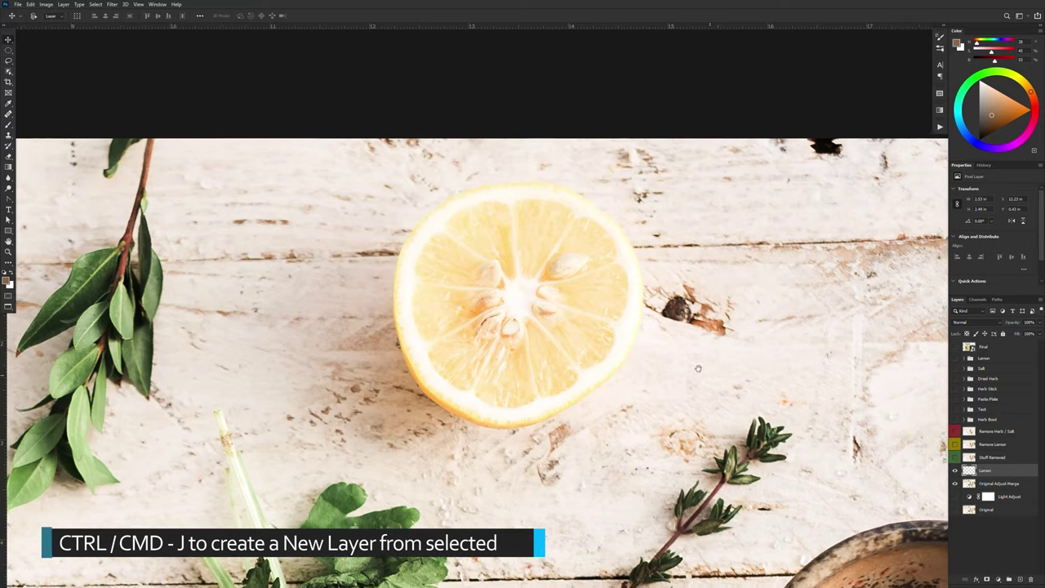
scroll(347, 308, right, 5)
scroll(347, 308, down, 1)
drag(347, 308, 737, 320)
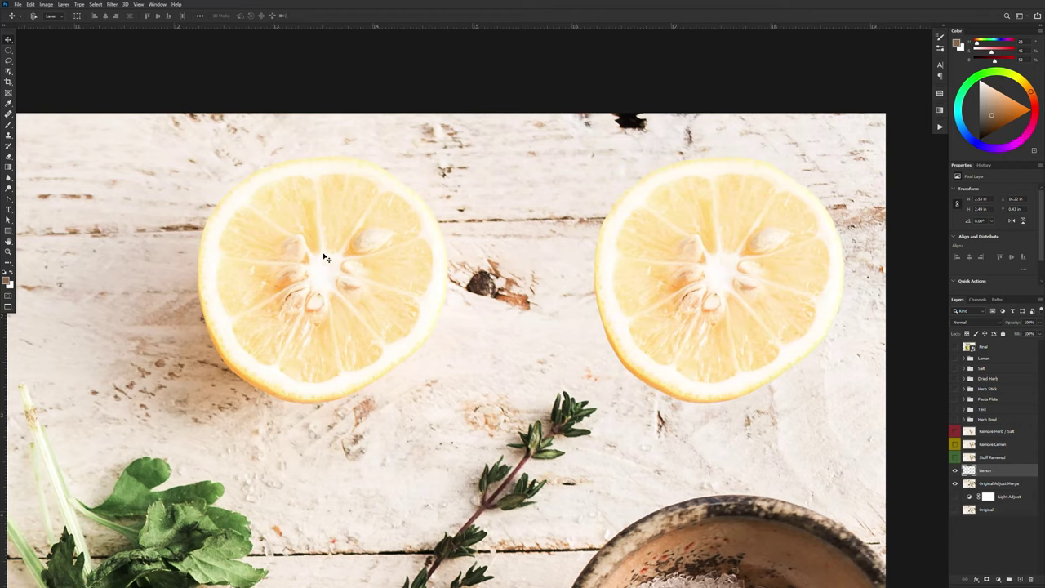
scroll(420, 383, left, 2)
scroll(420, 383, down, 1)
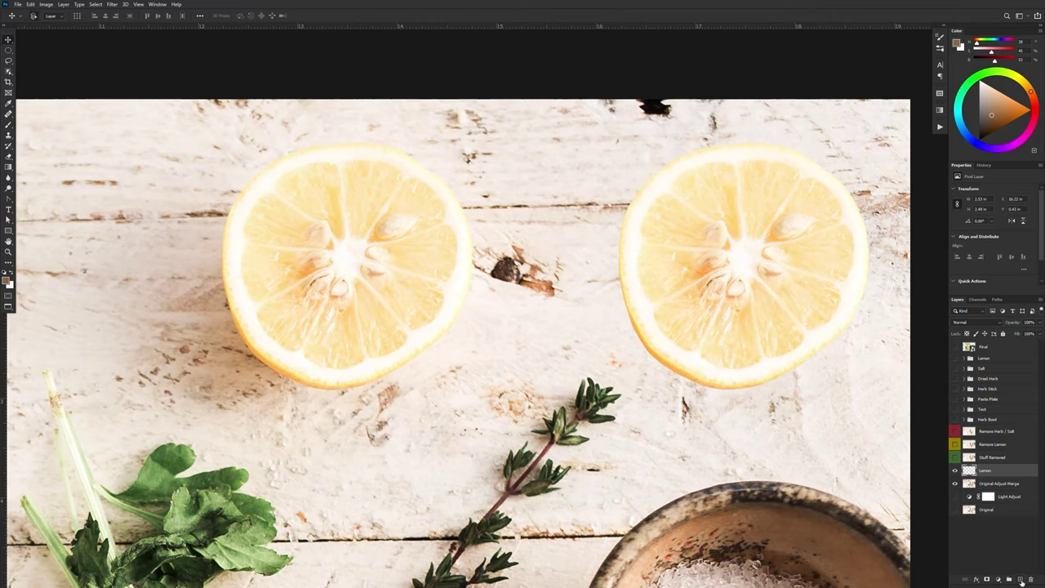
Step: On a new layer, fill the lemon's outline with brown, then offset and resize it down-left
click(1020, 580)
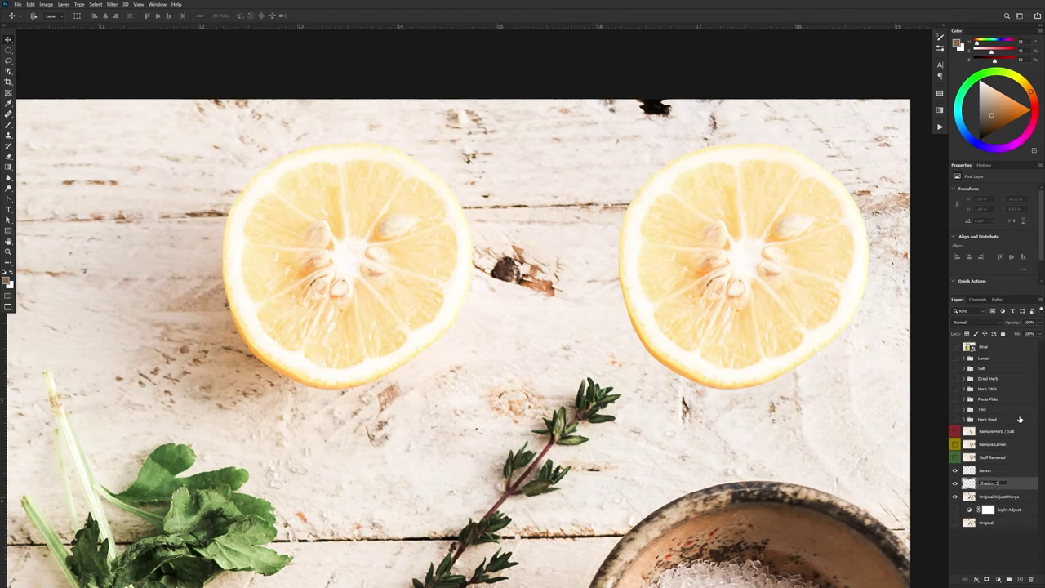
ctrl+click(968, 470)
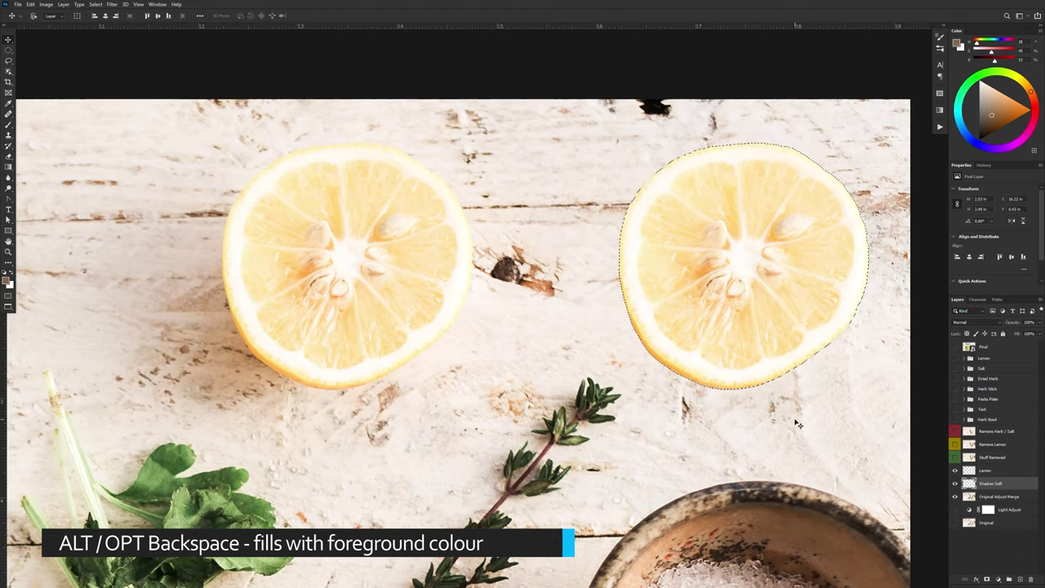
key(alt+BackSpace)
key(ctrl+d)
drag(761, 343, 722, 373)
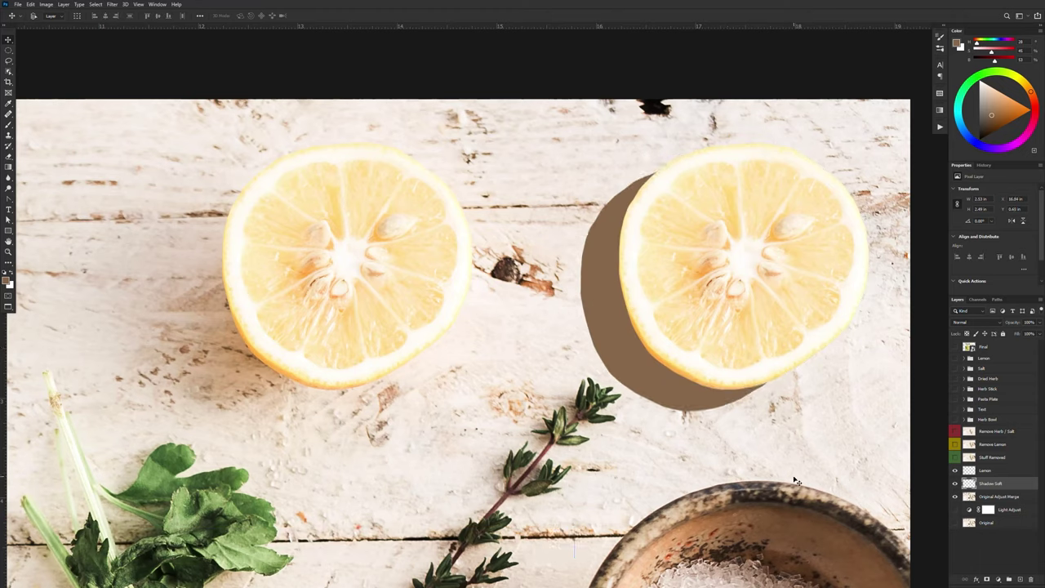
key(ctrl+t)
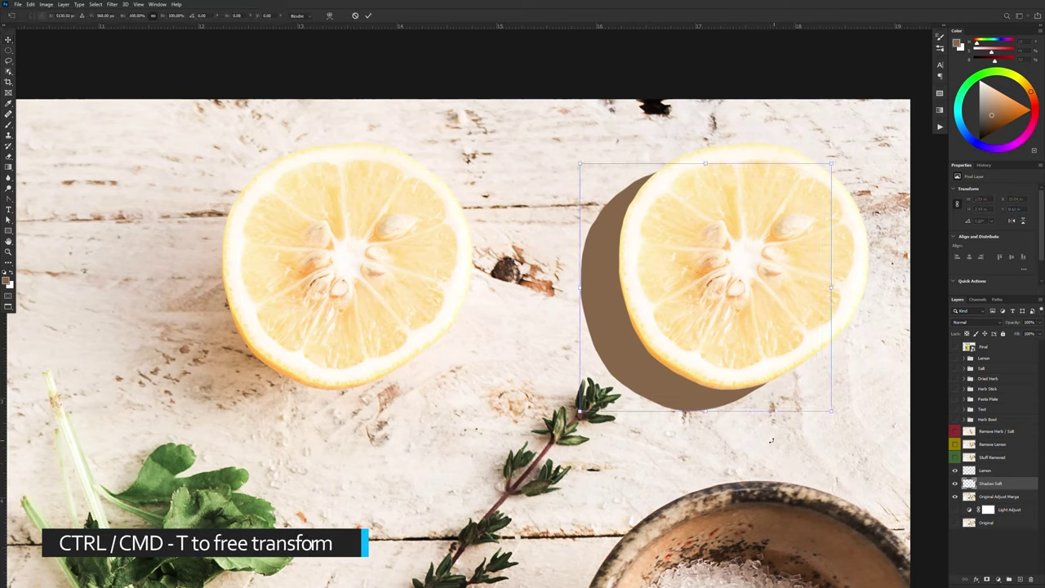
drag(831, 163, 793, 200)
drag(628, 342, 624, 343)
click(369, 16)
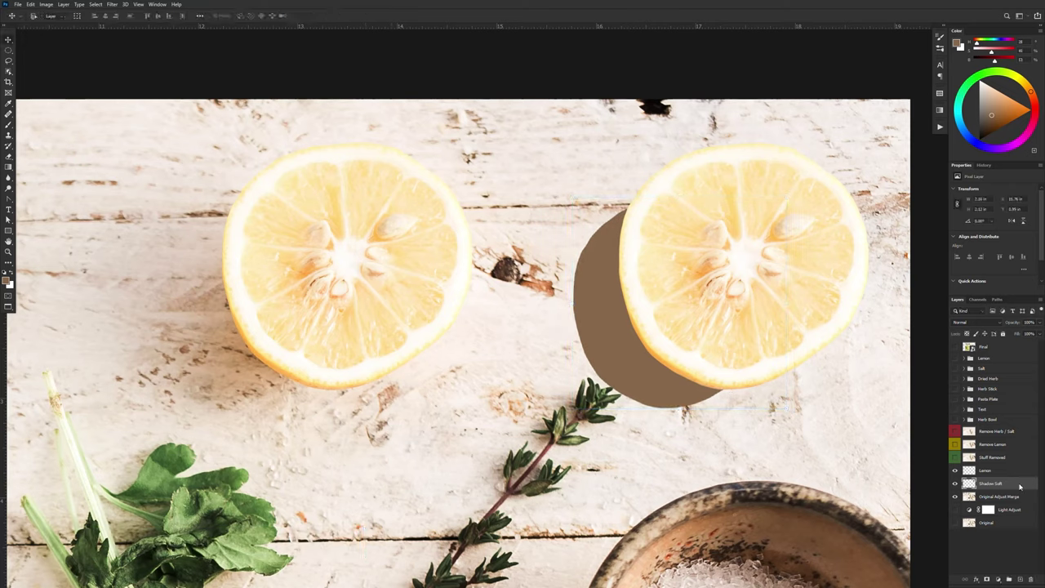
Step: Convert the lemon shadow to a smart object, blur it 110 px, and lower its opacity
right_click(1019, 486)
click(991, 250)
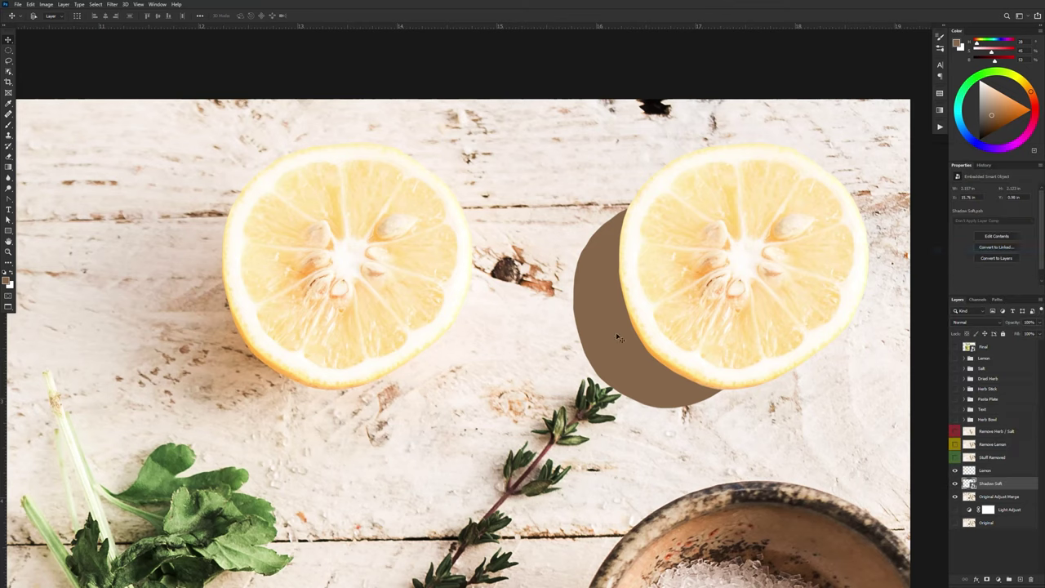
click(115, 7)
mouse_move(163, 96)
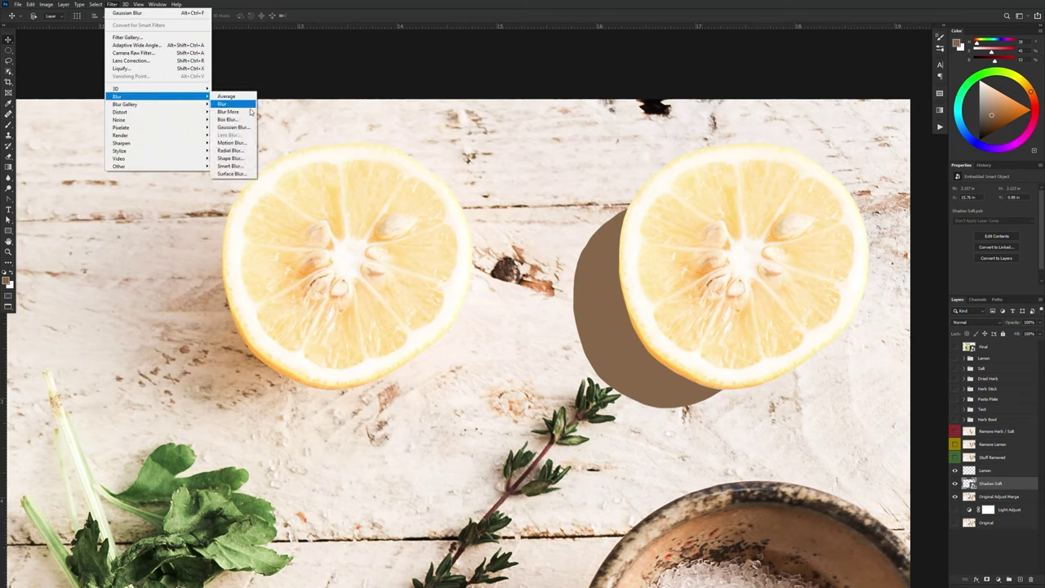
click(233, 127)
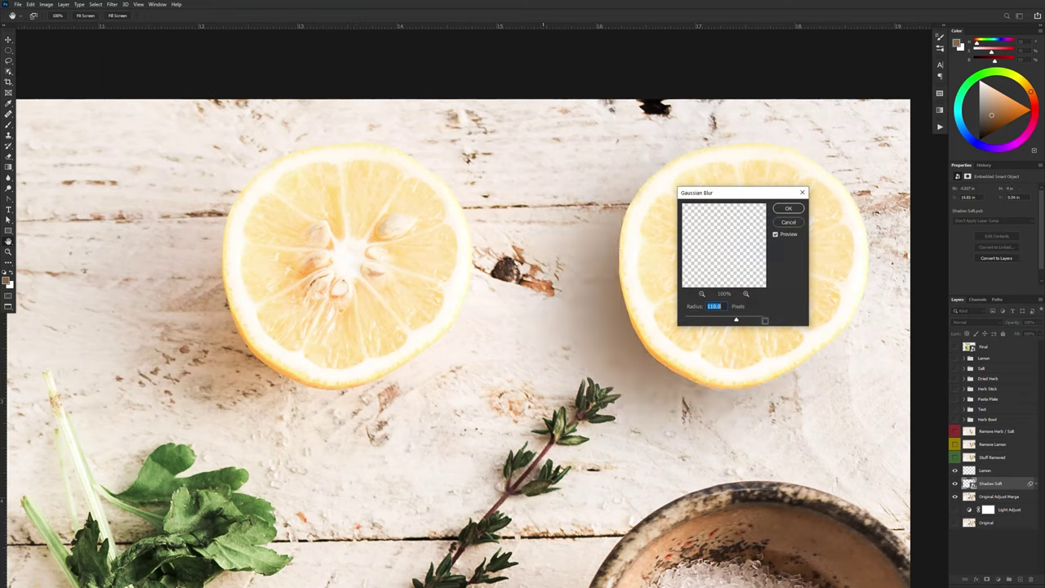
click(788, 209)
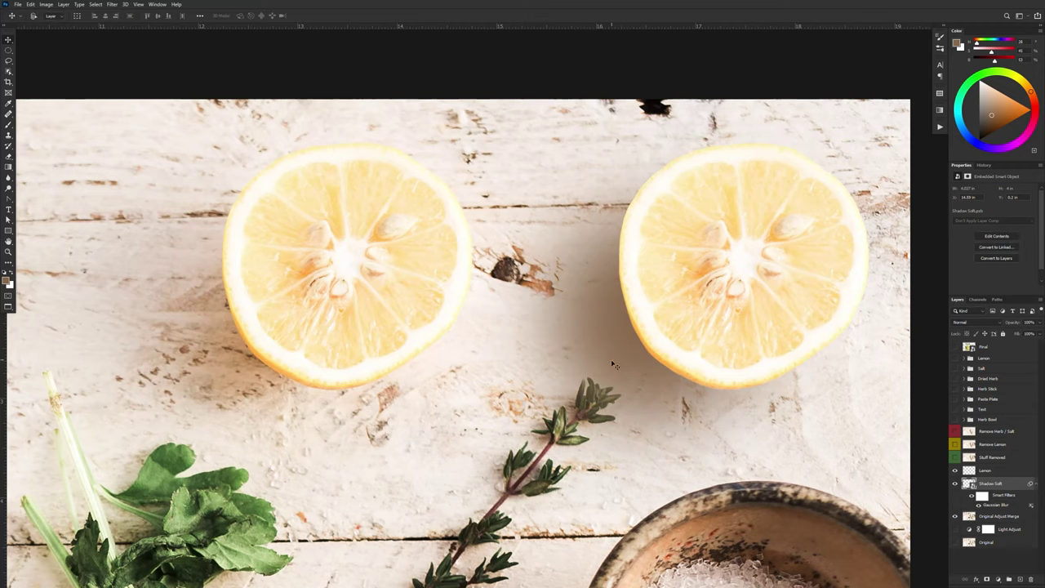
click(1041, 323)
drag(1026, 333, 1029, 333)
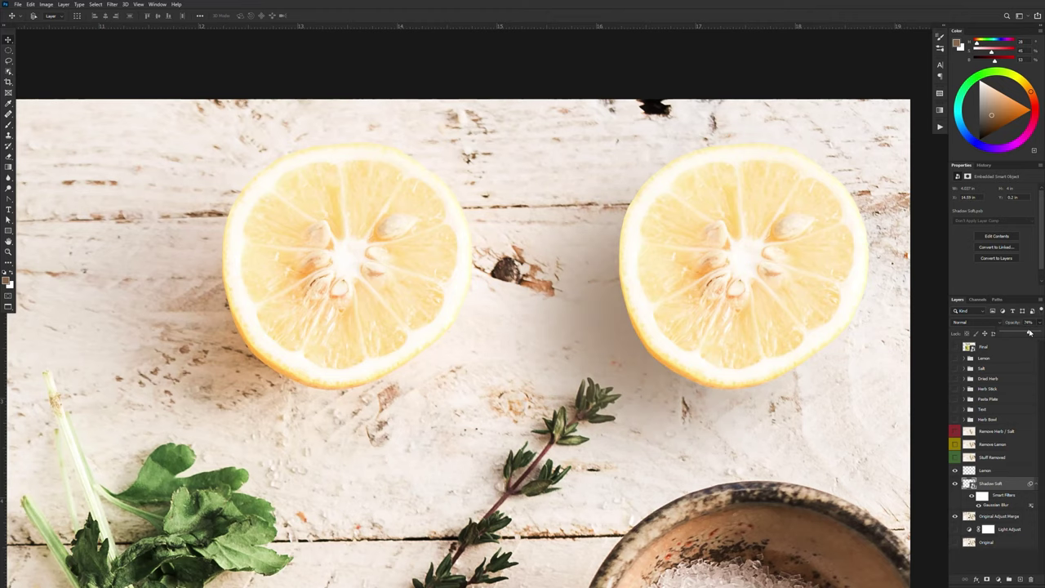
scroll(605, 354, down, 2)
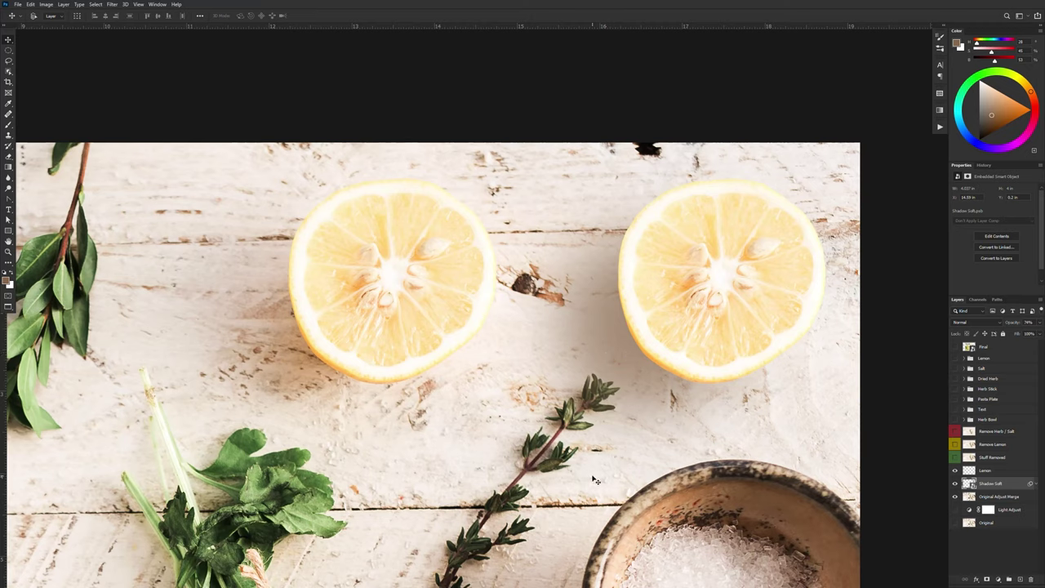
mouse_move(563, 496)
mouse_down()
mouse_move(581, 468)
mouse_move(549, 493)
mouse_up()
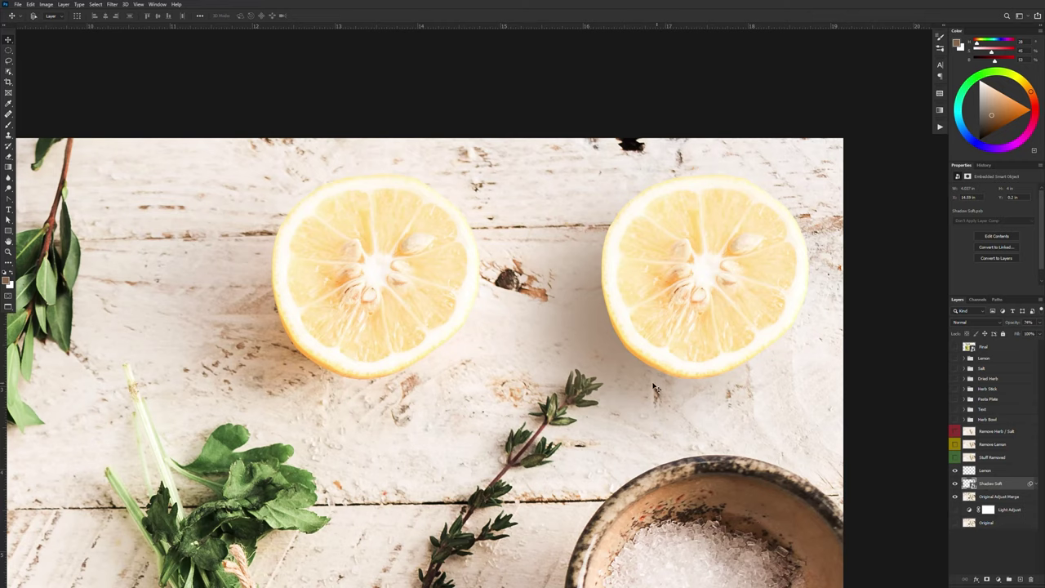
ctrl+click(969, 470)
Step: Duplicate the Shadow Soft layer and rename the copy Shadow Mid
key(ctrl+d)
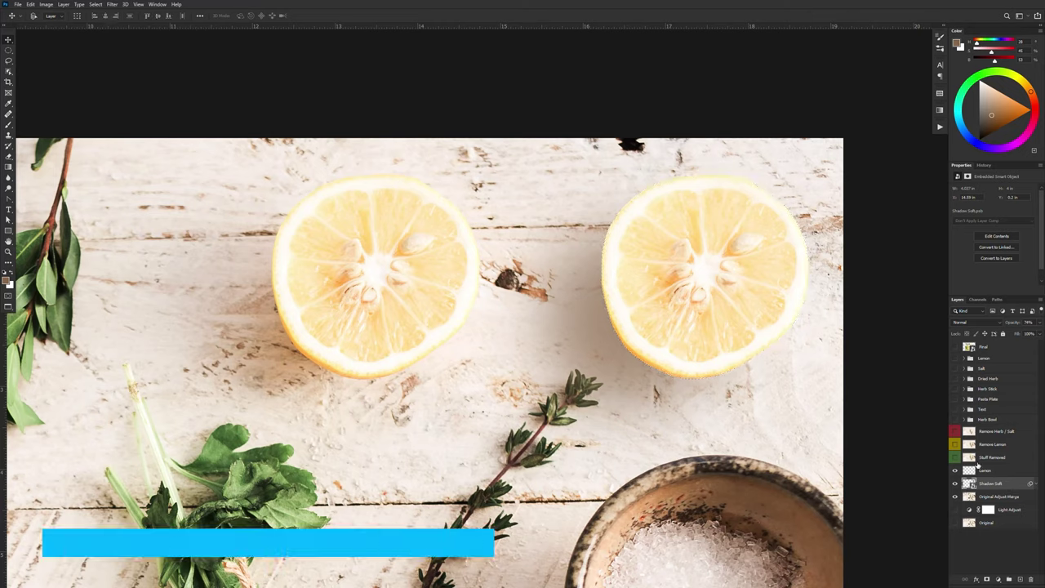
key(ctrl+j)
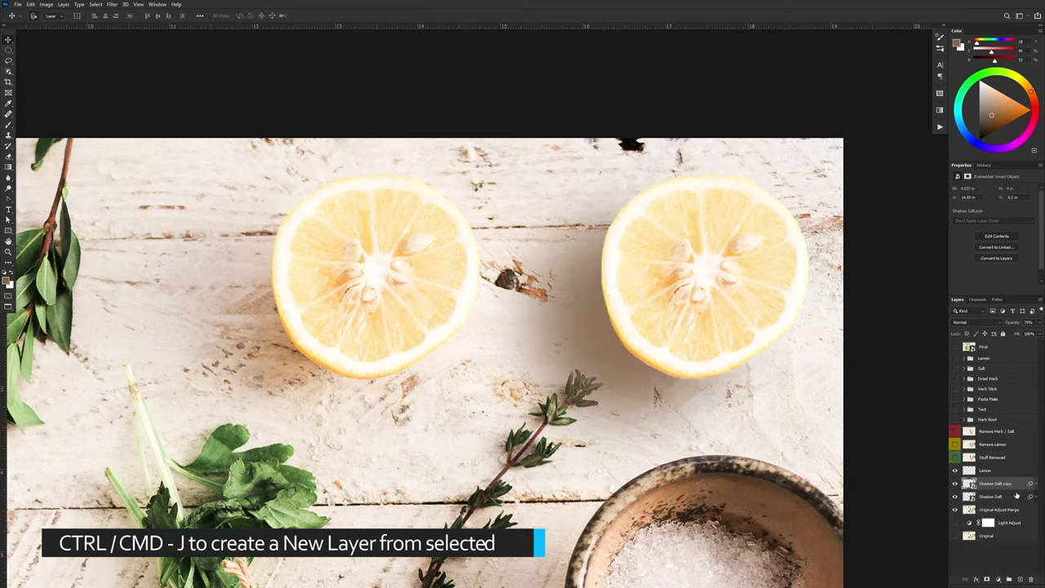
double_click(1010, 482)
key(Return)
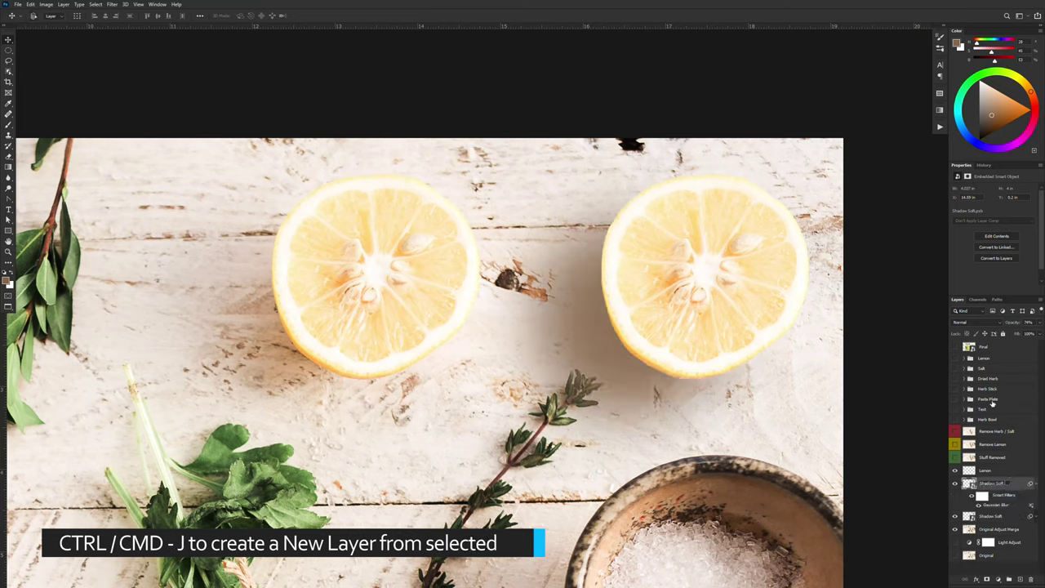
text(Shadow Mid)
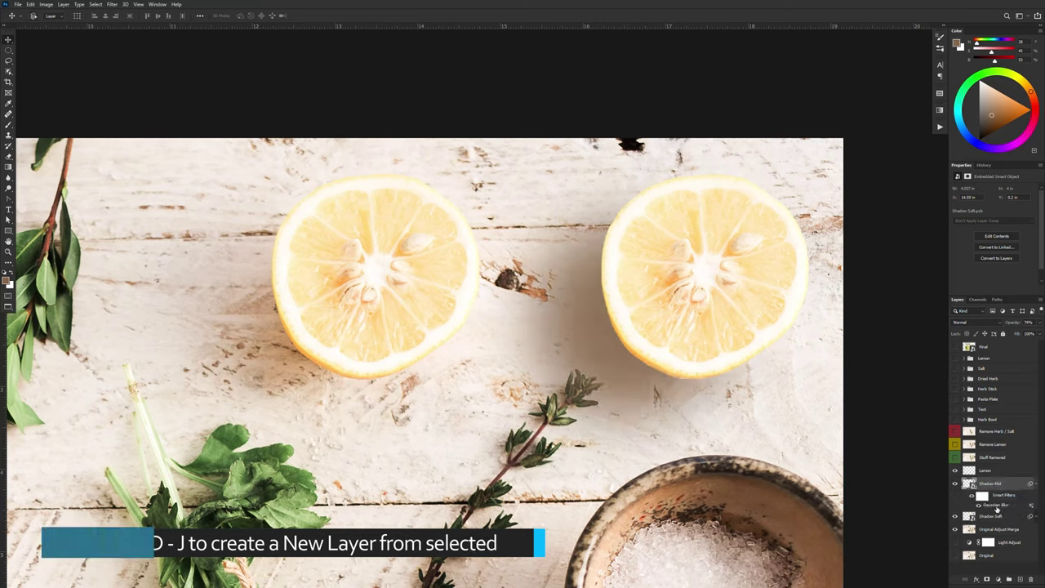
Step: Tighten Shadow Mid's Gaussian Blur to 82.9 pixels, shift it up-right and lower its opacity
double_click(985, 506)
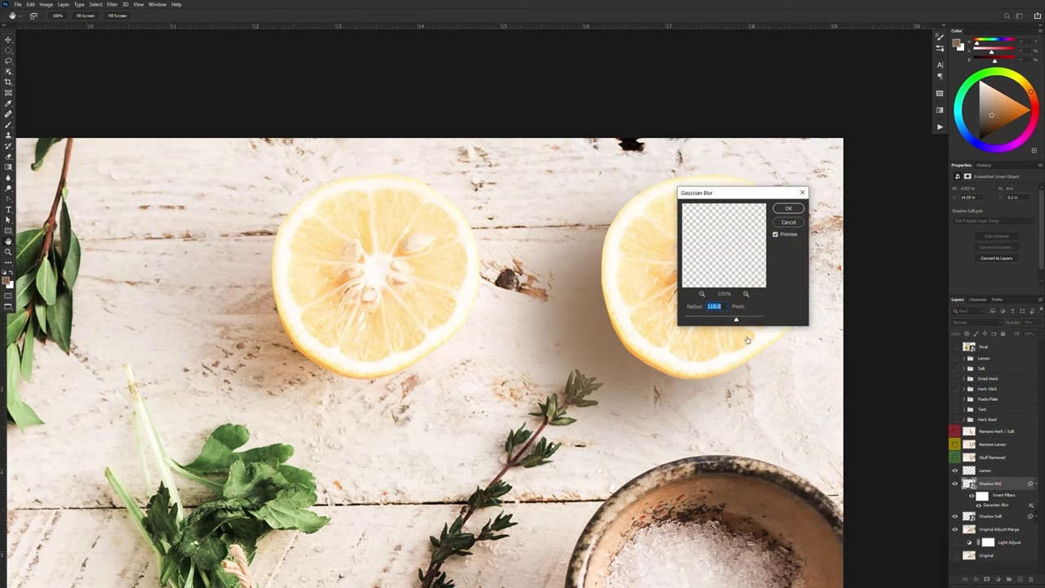
drag(737, 320, 725, 322)
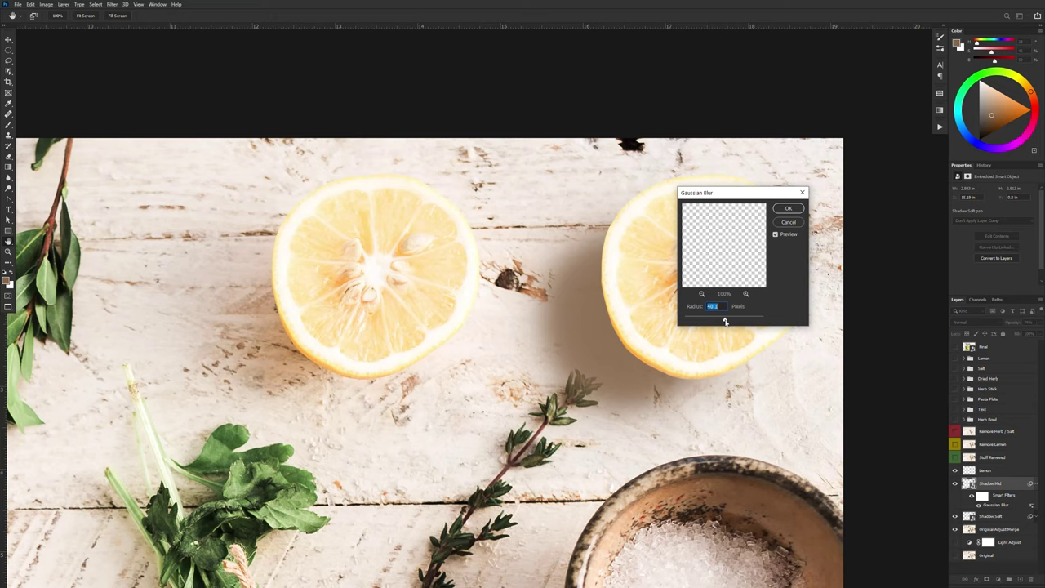
click(788, 209)
drag(644, 346, 684, 322)
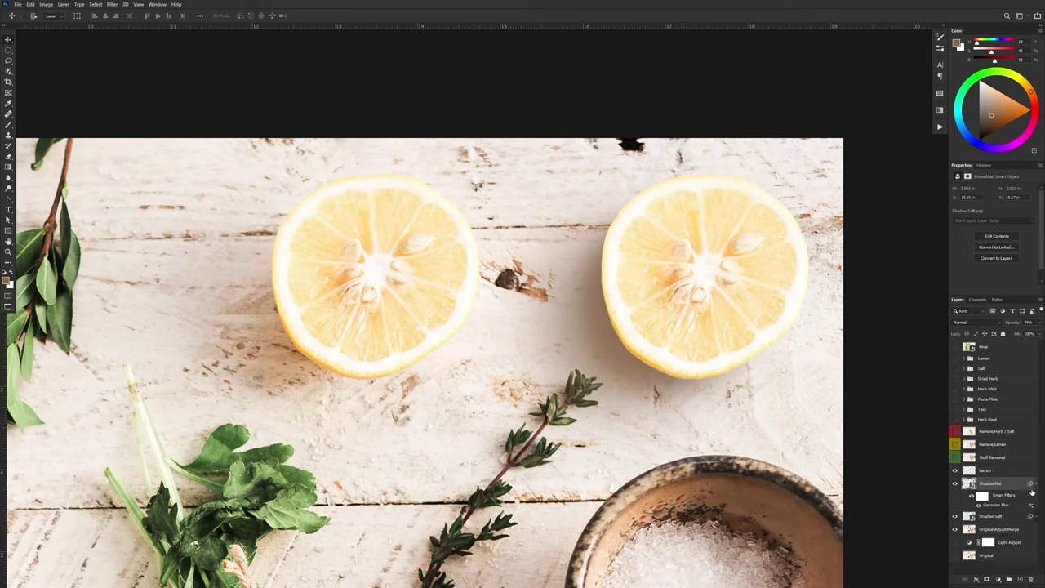
click(1039, 323)
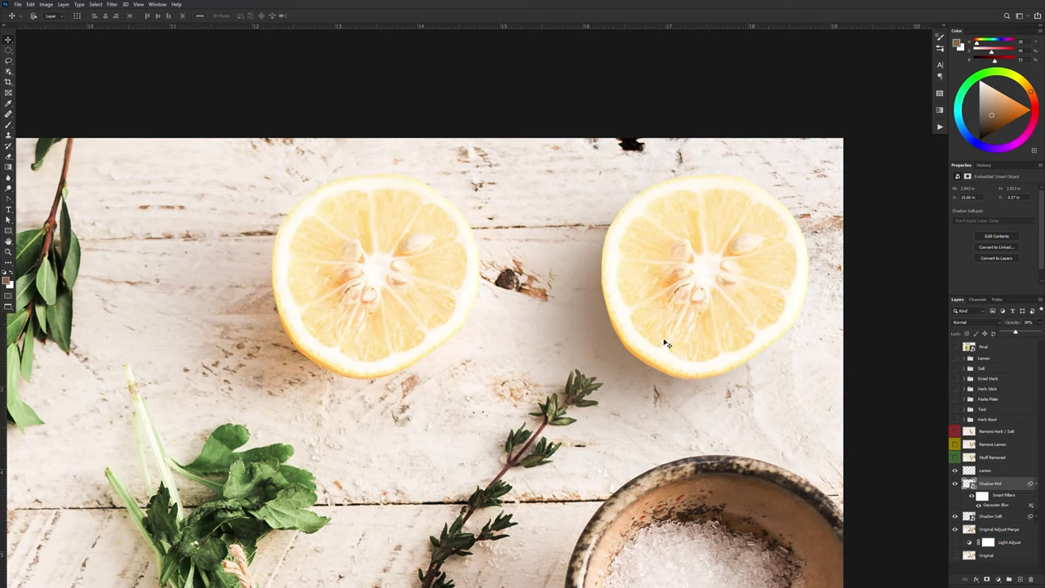
drag(667, 341, 703, 326)
shift+click(977, 495)
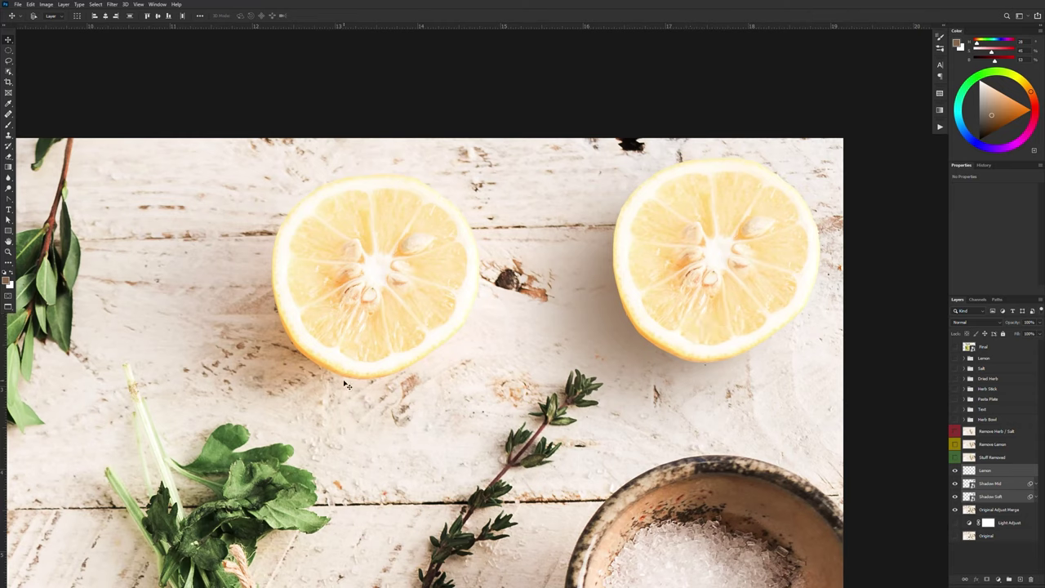
Step: Add layer masks to both the Shadow Soft and Shadow Mid layers
click(989, 497)
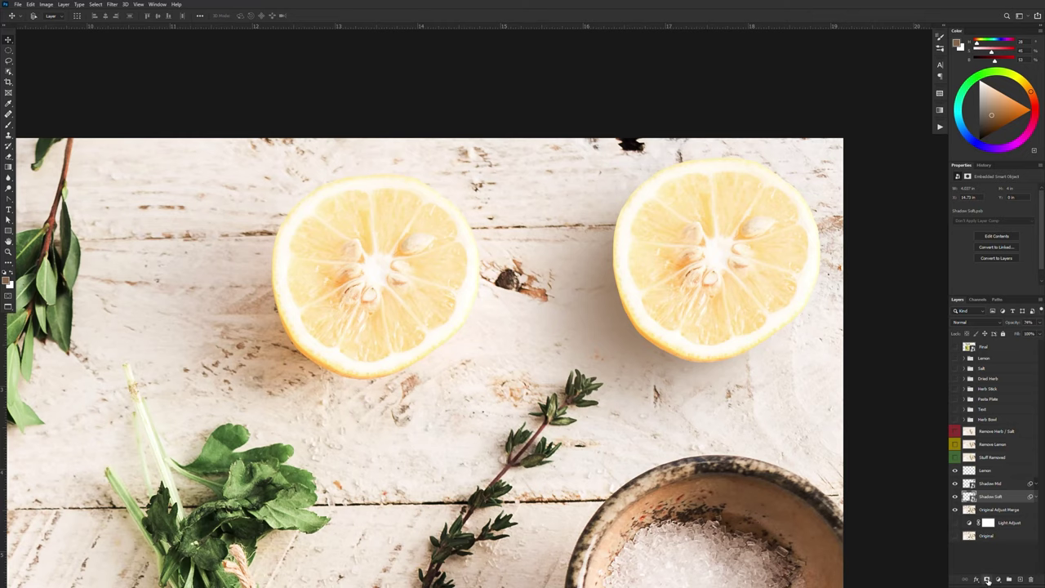
click(987, 579)
click(975, 483)
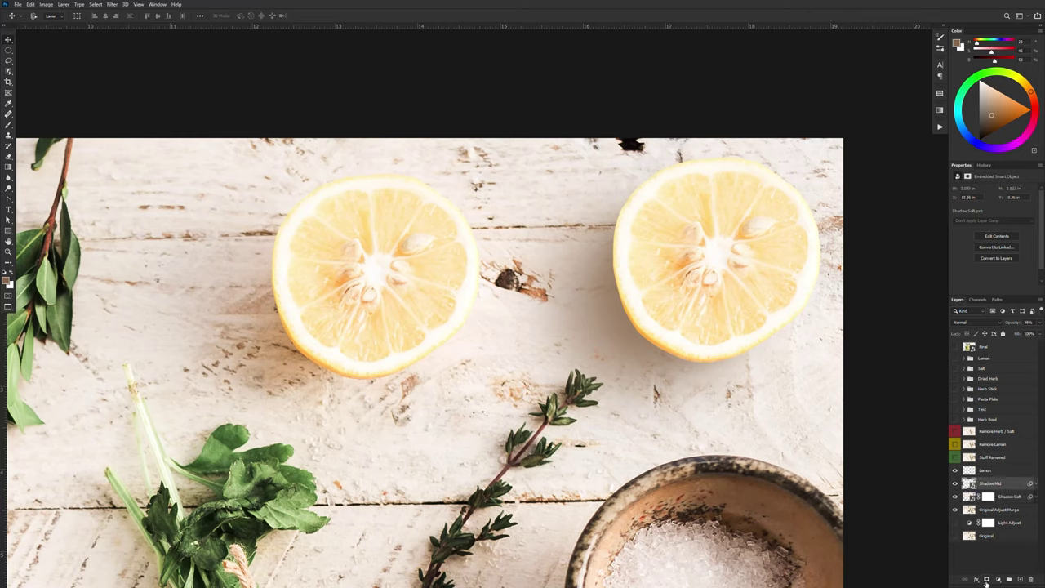
click(987, 578)
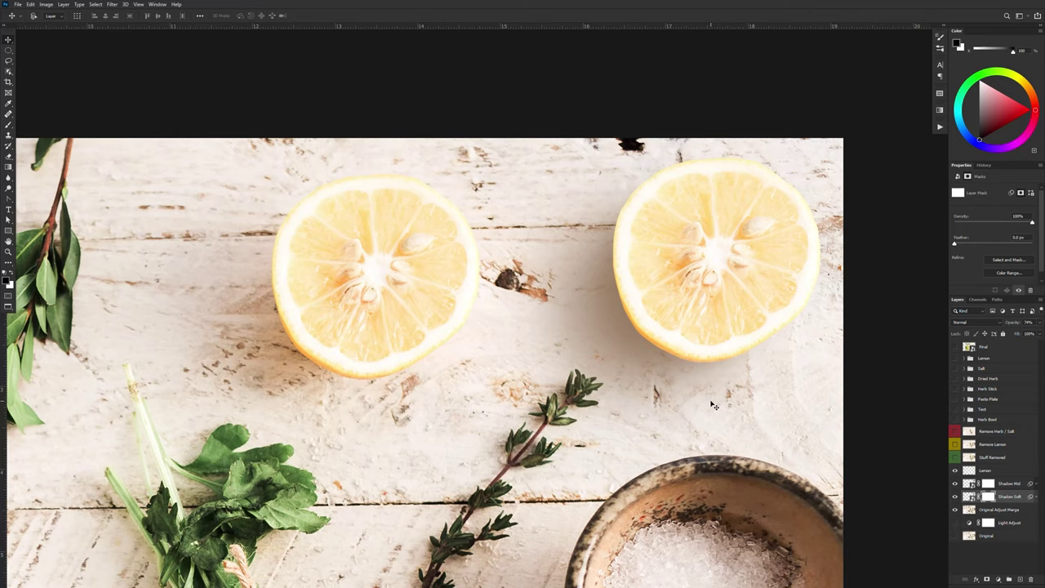
Step: Brush the Shadow Mid mask softly to fade part of the shadow, then select the Lemon layer
key(b)
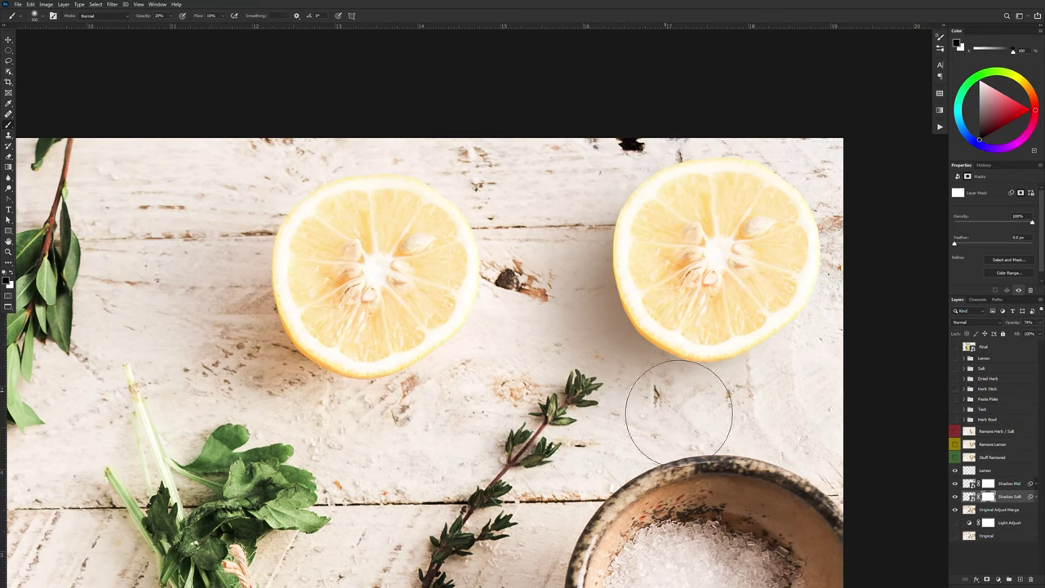
click(988, 483)
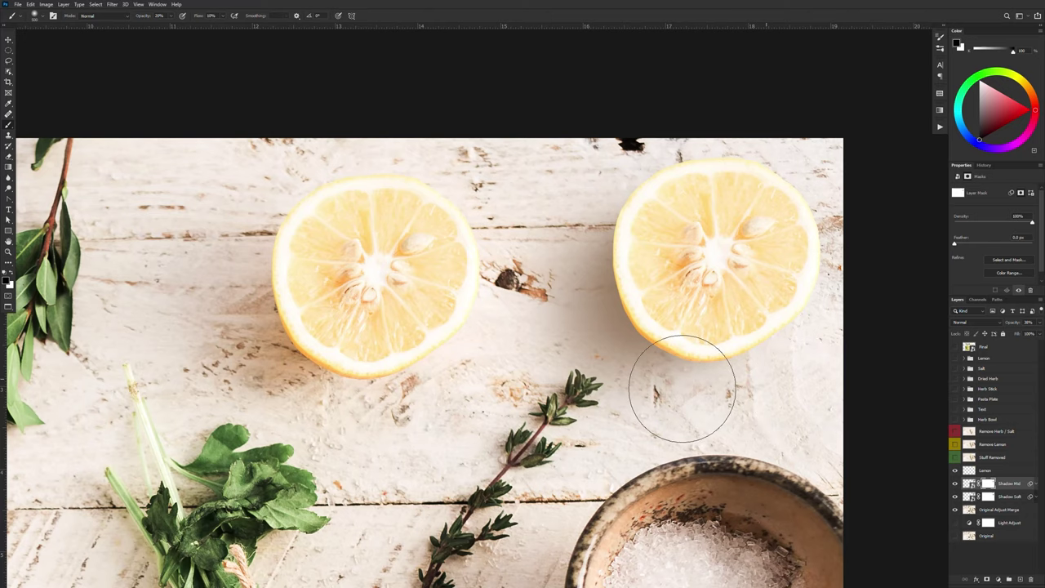
key(alt+bracketleft)
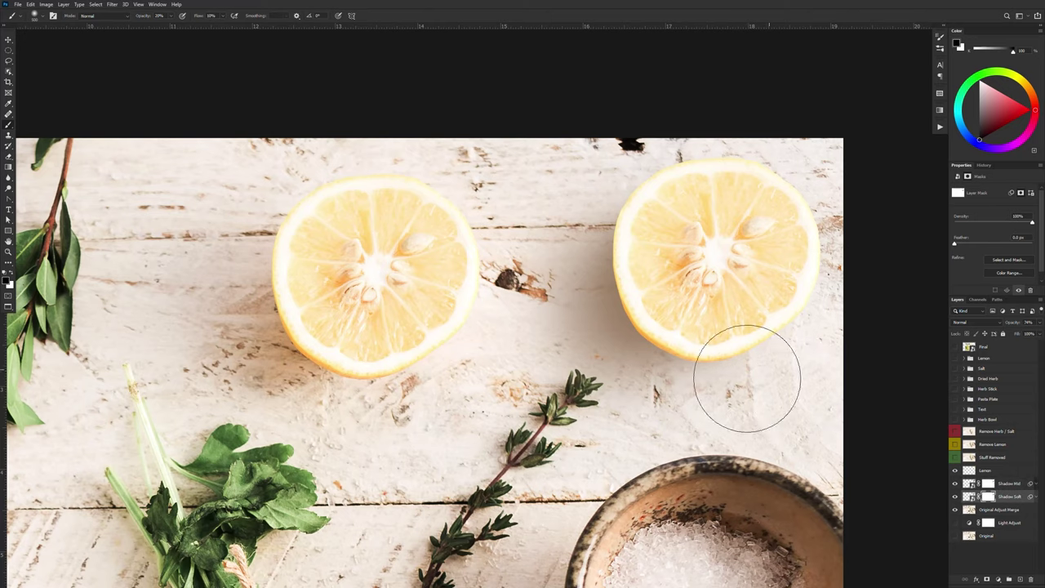
click(1013, 458)
click(992, 470)
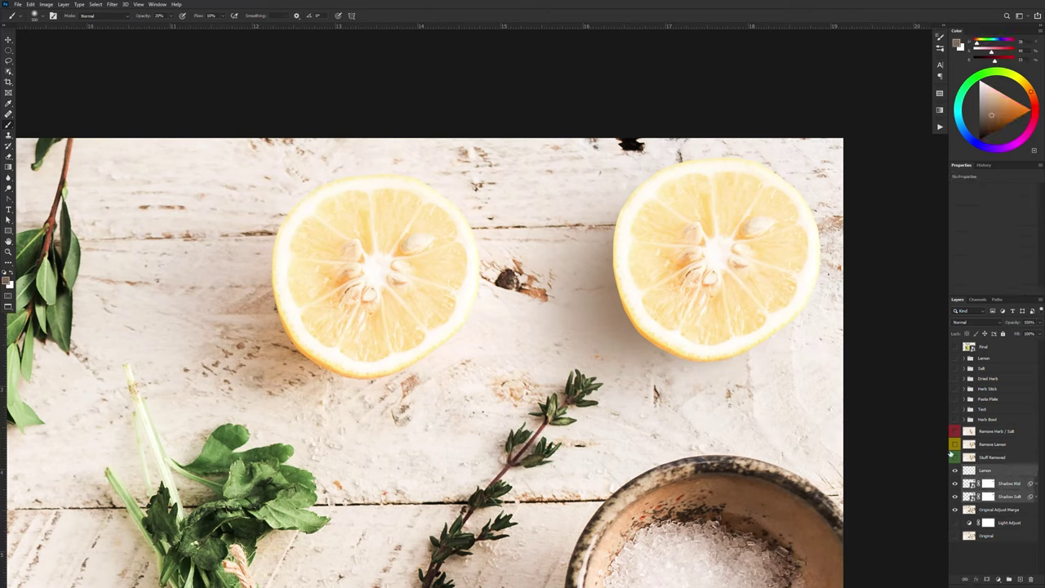
Step: Move the lemon and its shadows above Remove Herb / Salt, show that layer, and group them as Lemon
drag(992, 471, 987, 424)
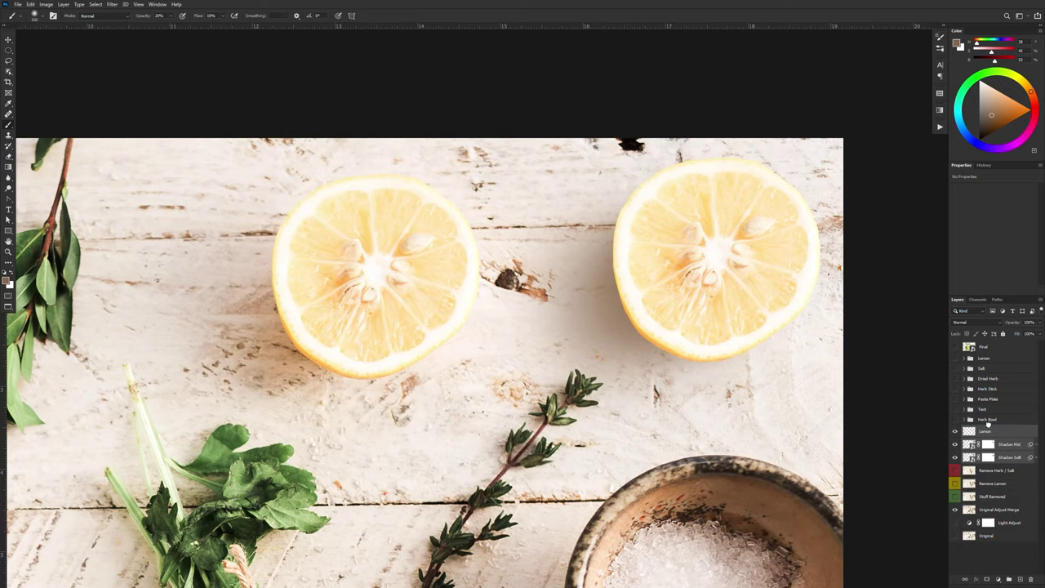
click(955, 471)
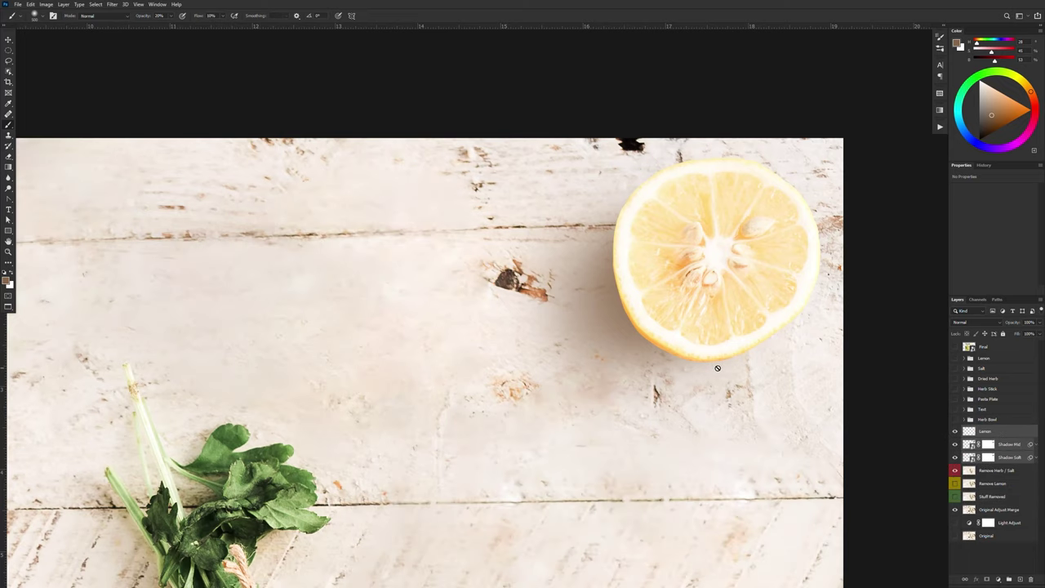
click(1008, 581)
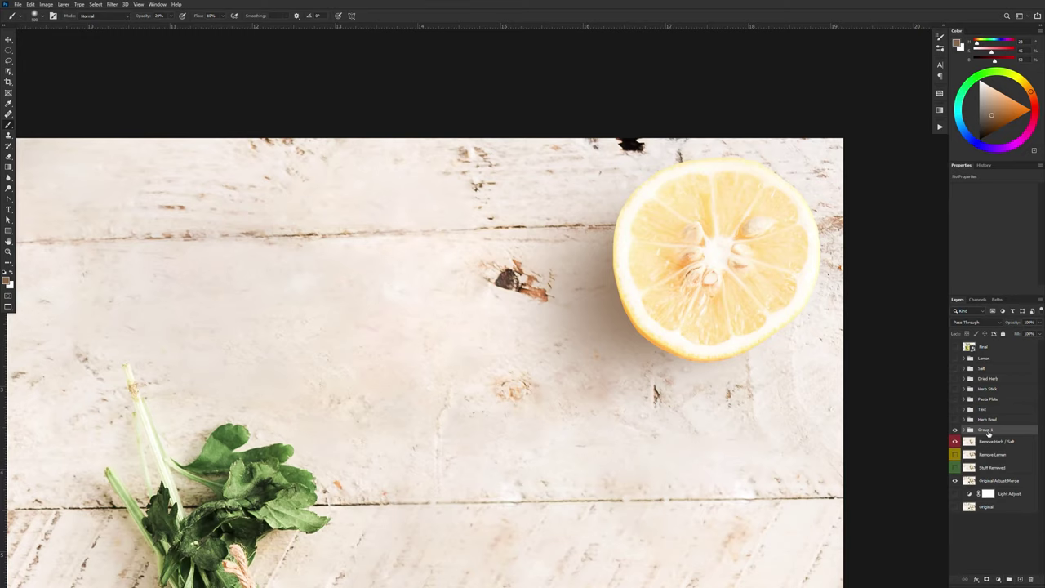
double_click(986, 430)
key(Return)
Step: Show Herb Bowl, then place the lemon top centre and the dried-herb bowl bottom right
key(ctrl+0)
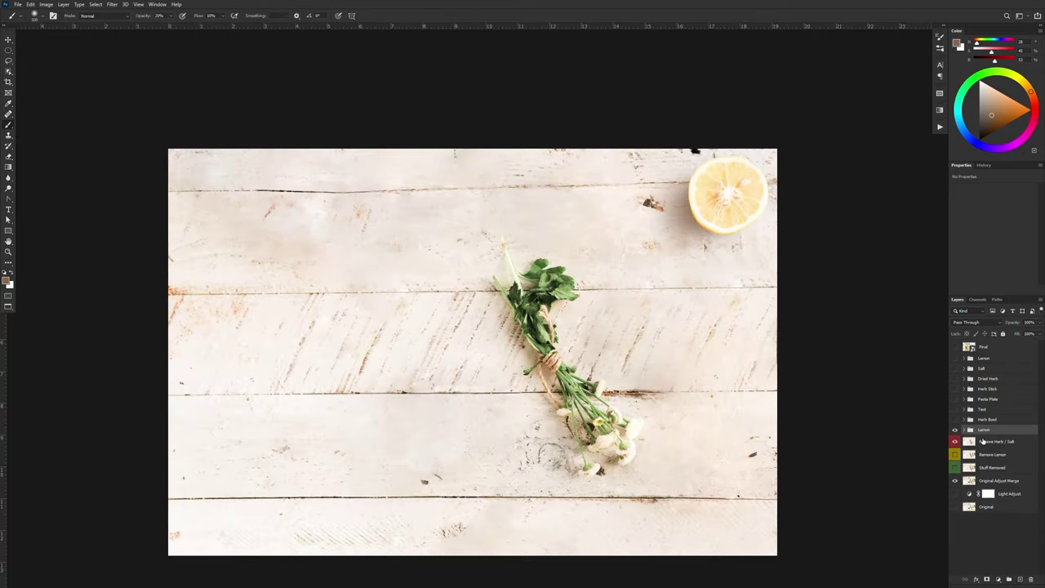
click(955, 419)
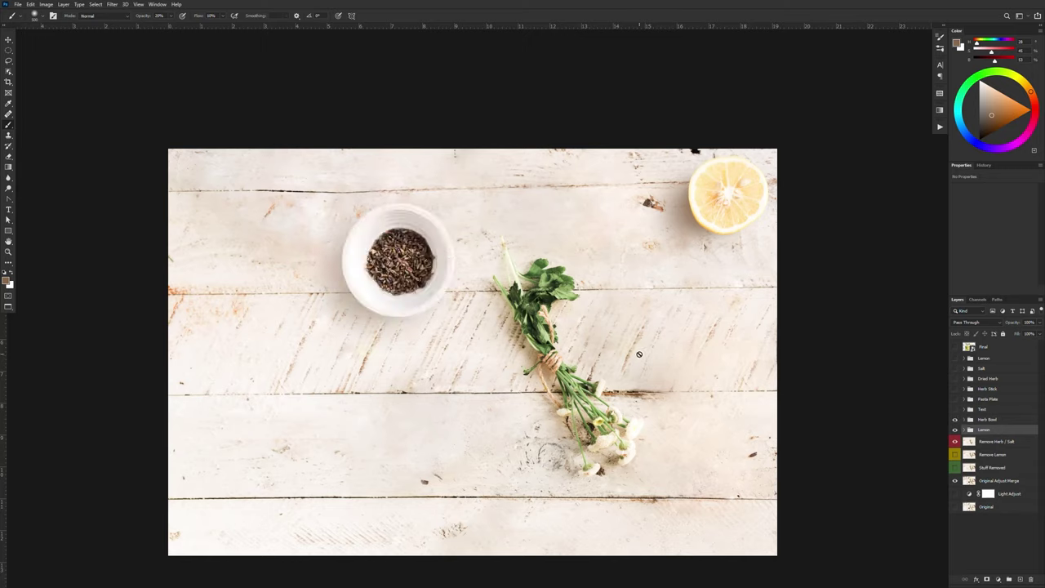
key(v)
mouse_move(729, 214)
mouse_down()
mouse_move(573, 247)
mouse_move(574, 222)
mouse_up()
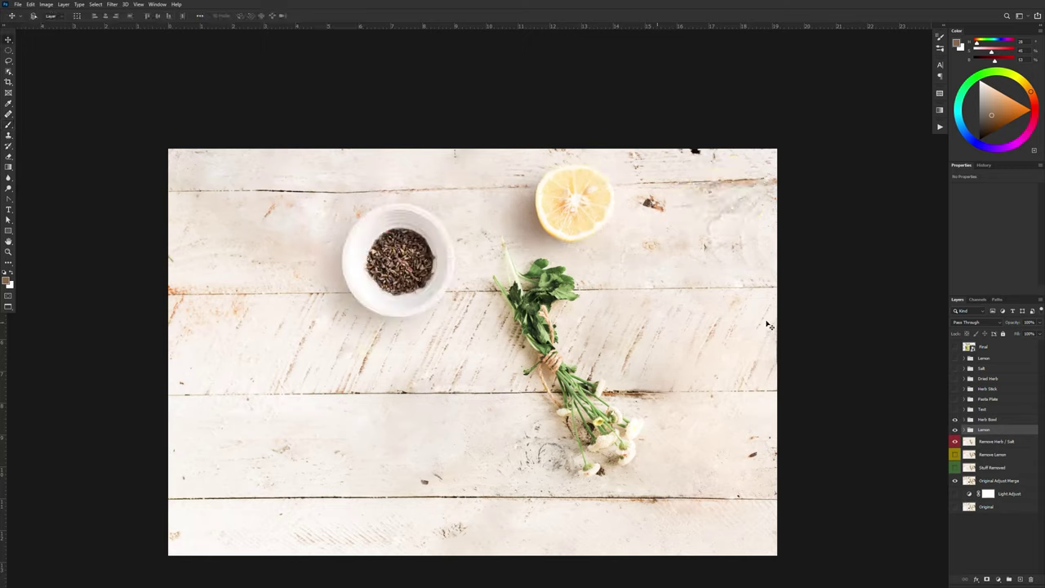
drag(424, 282, 686, 541)
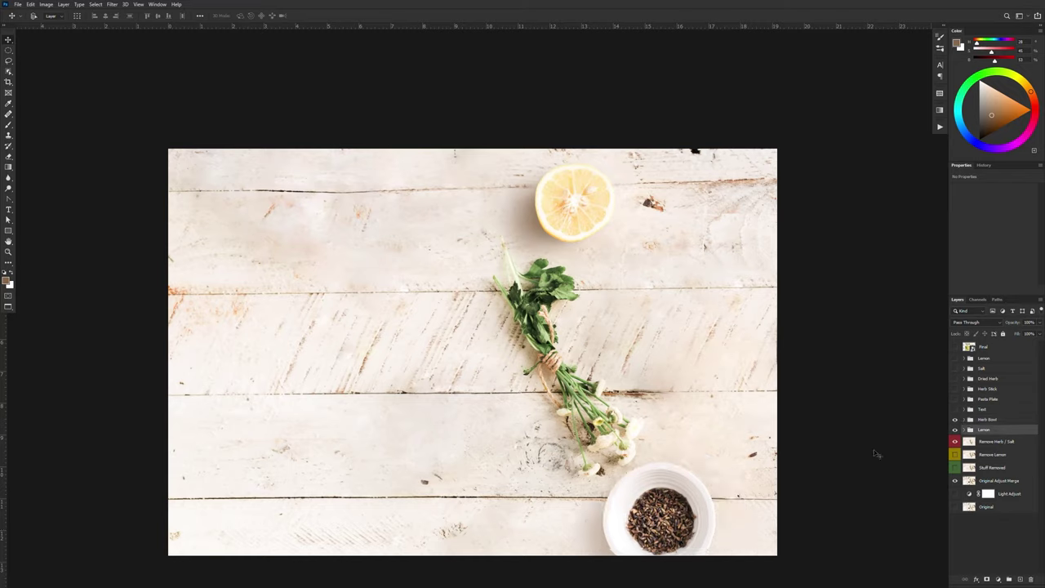
Step: Show the Salt and Herb Stick layers and lay the thyme sprig beside the slightly nudged lemon
click(955, 368)
click(954, 388)
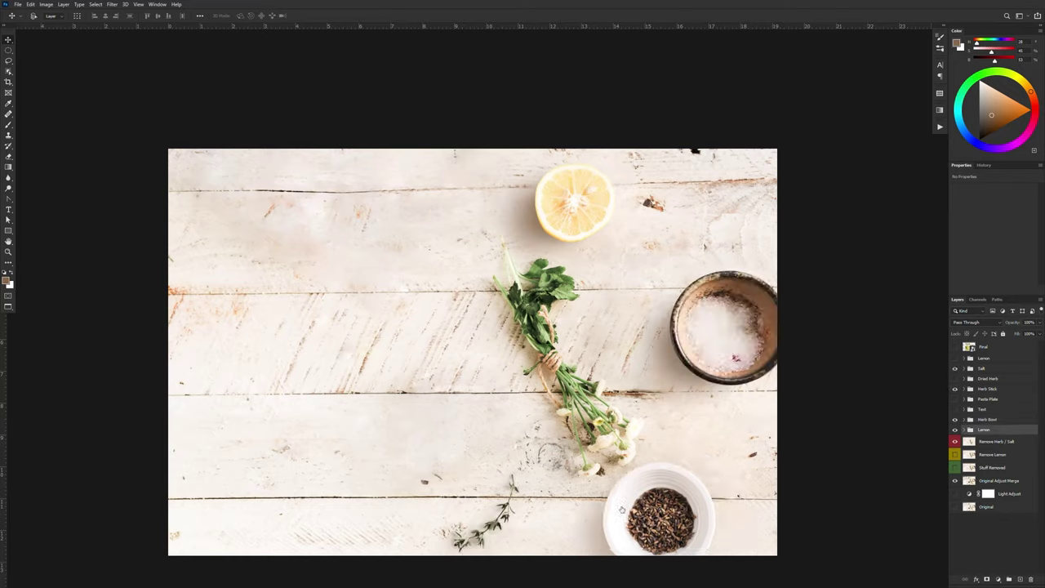
drag(502, 515, 534, 499)
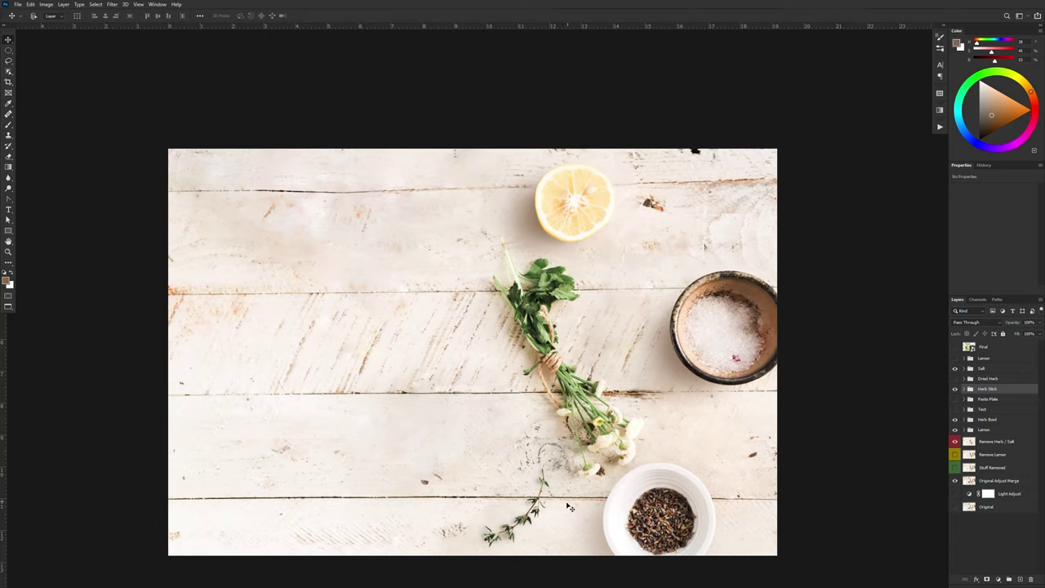
drag(541, 542, 651, 265)
click(970, 430)
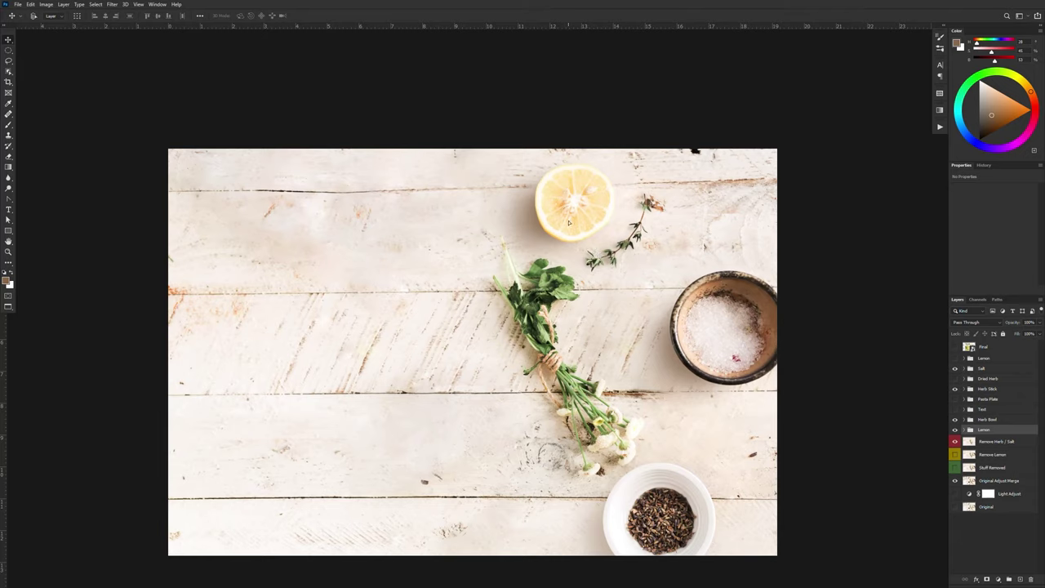
drag(569, 222, 547, 225)
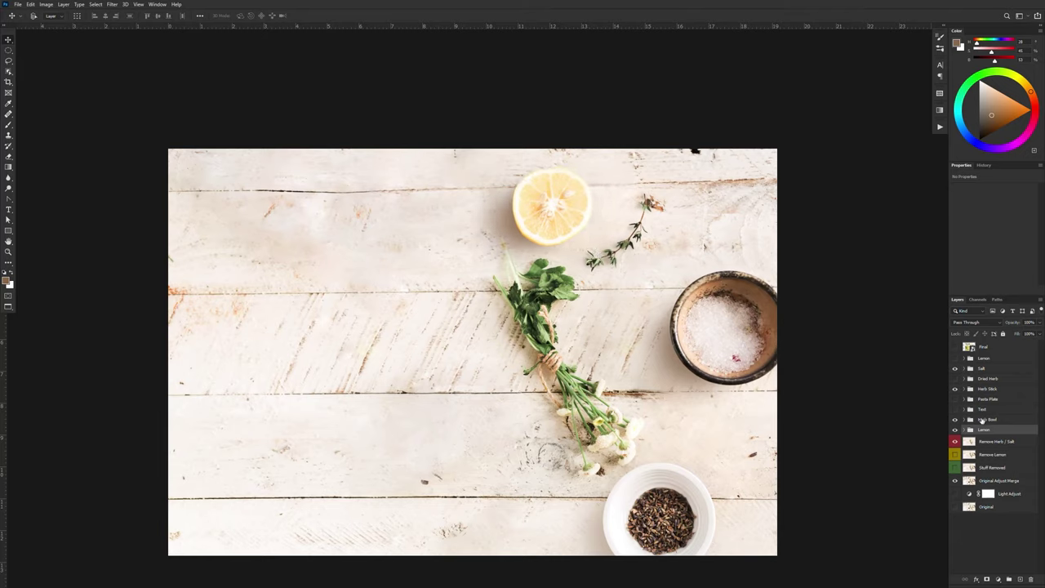
click(969, 389)
mouse_move(633, 249)
mouse_down()
mouse_move(611, 238)
mouse_move(618, 244)
mouse_up()
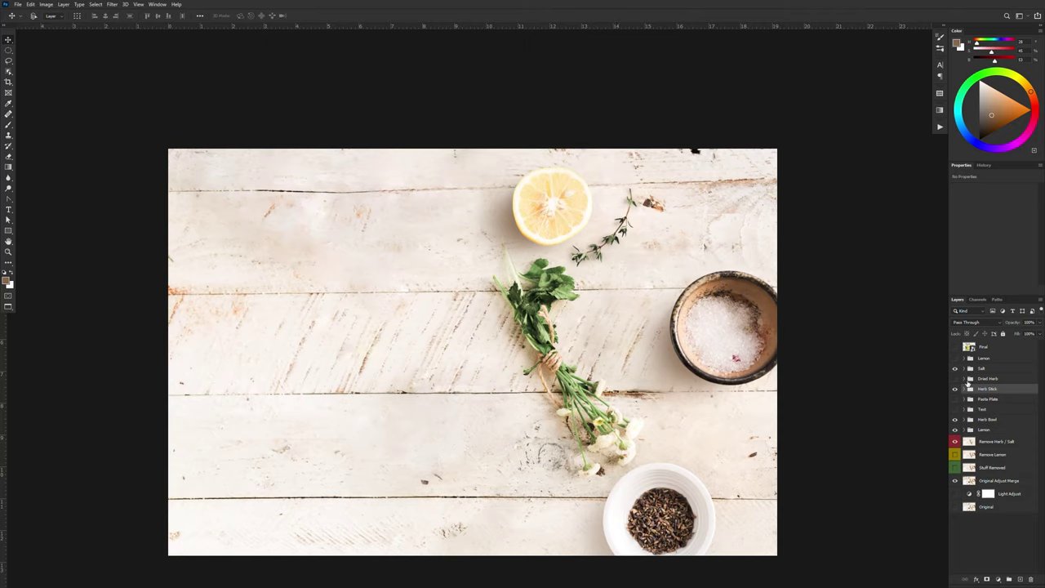
Step: Move the salt bowl left beside the herbs and the dried-herb bowl toward bottom centre
click(970, 369)
drag(721, 356, 658, 349)
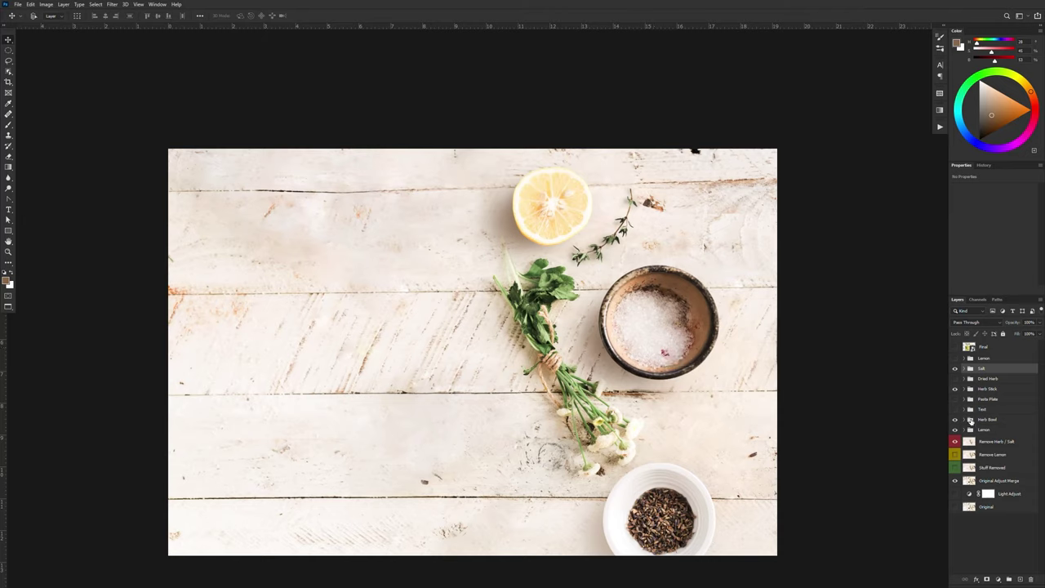
click(970, 419)
drag(691, 527, 571, 534)
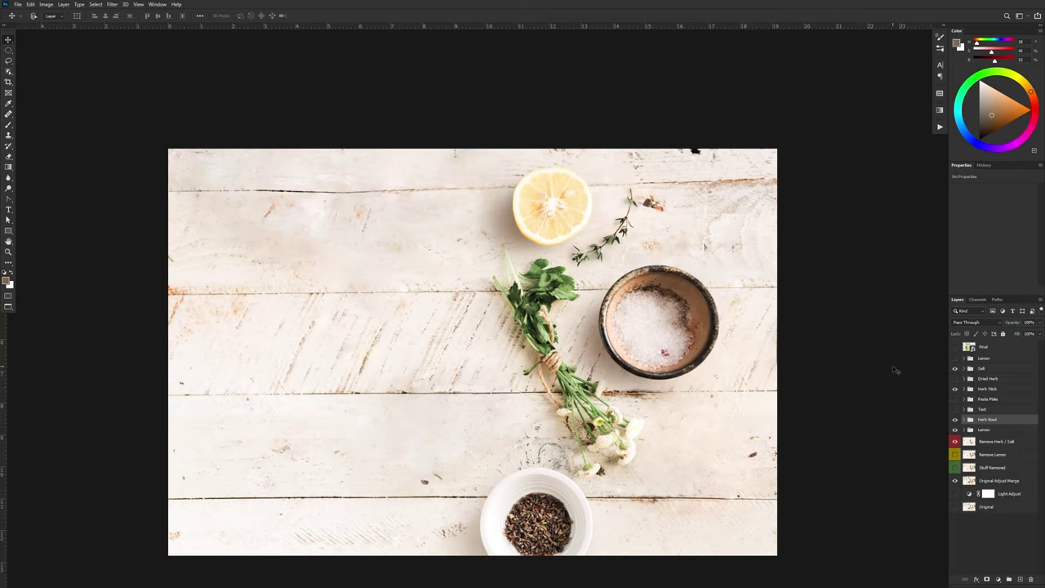
Step: Show the pasta plate, crop the image to a portrait frame, and reveal the PASTA title text
click(955, 399)
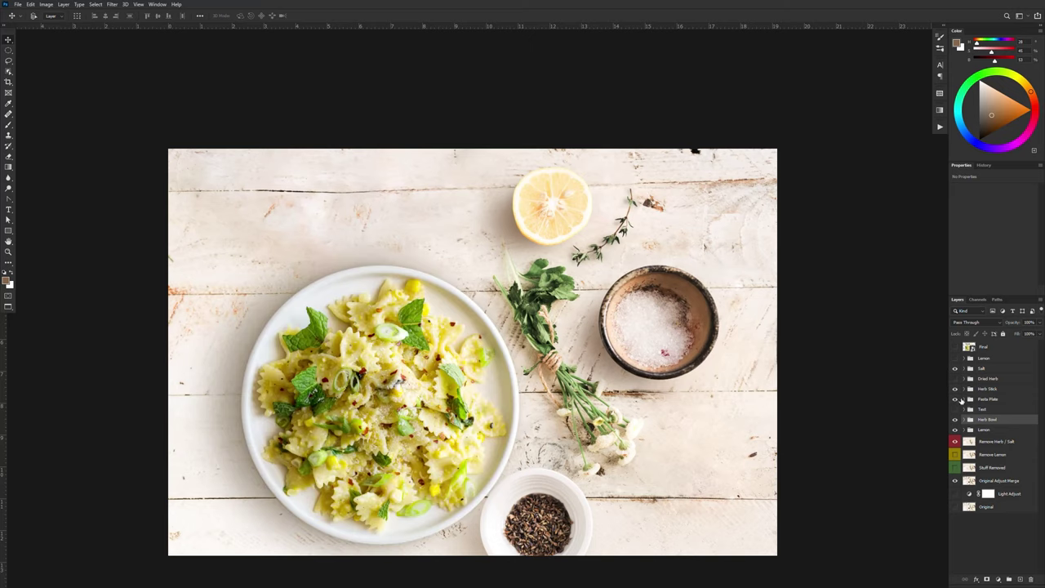
drag(576, 535, 591, 559)
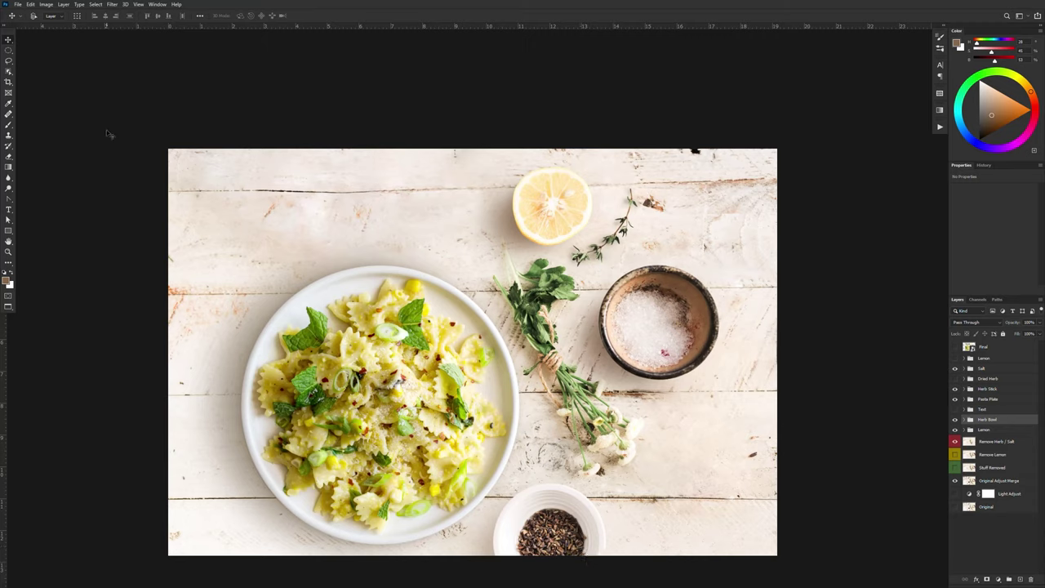
key(c)
drag(776, 356, 649, 368)
key(Return)
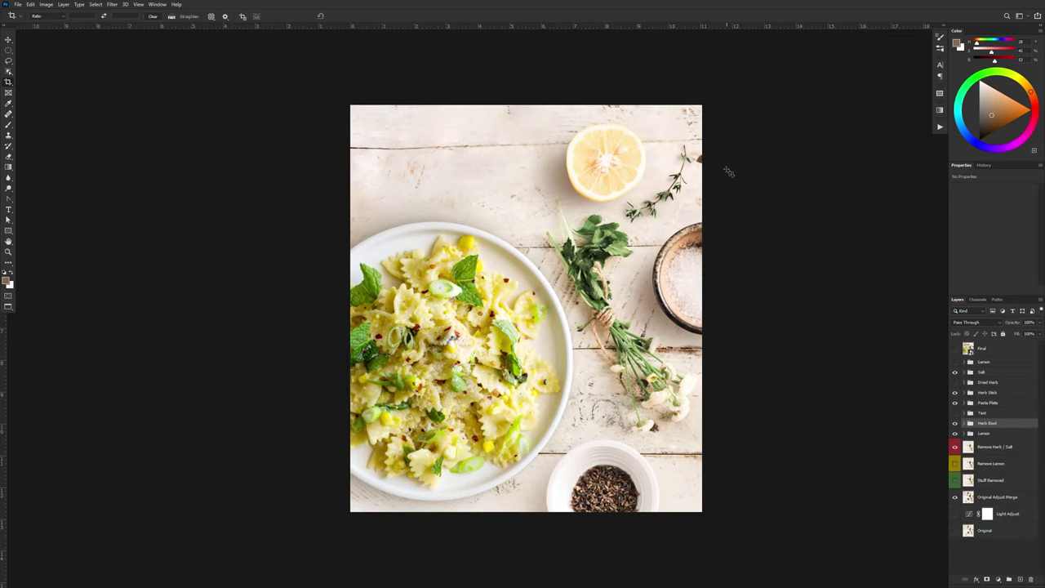
click(954, 413)
key(ctrl+0)
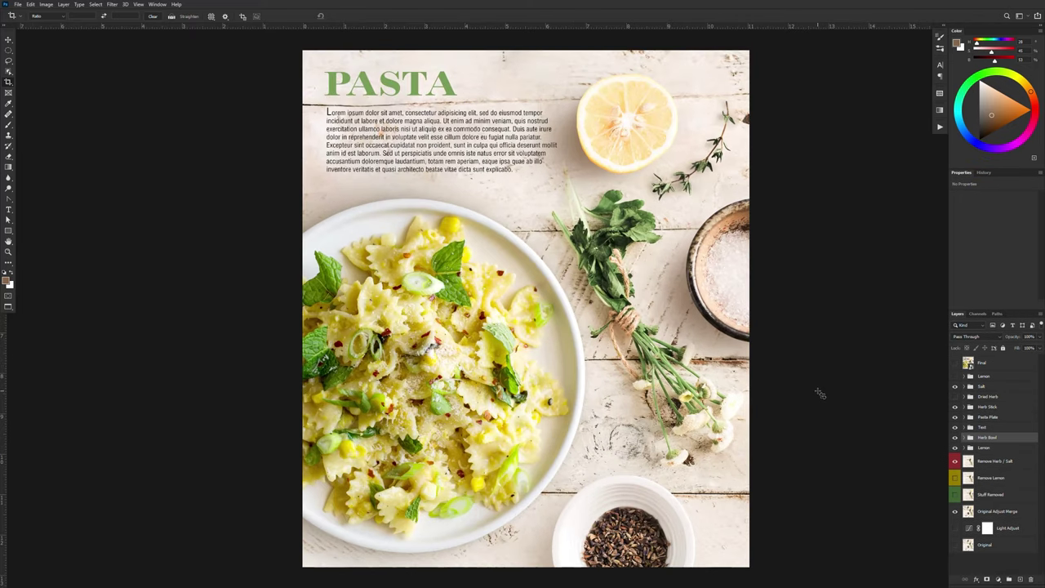
key(ctrl+minus)
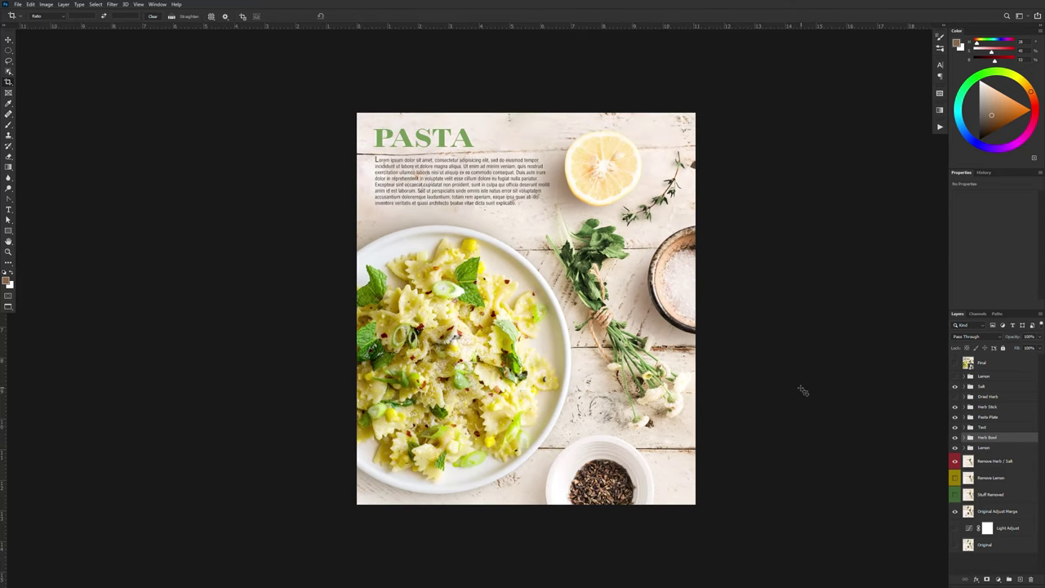
drag(775, 391, 741, 390)
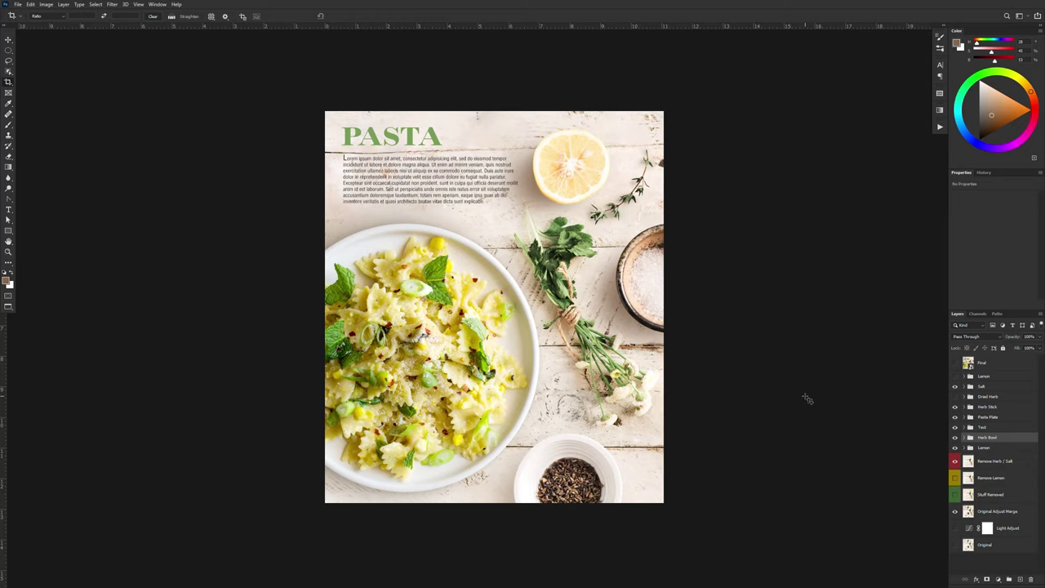
key(ctrl+plus)
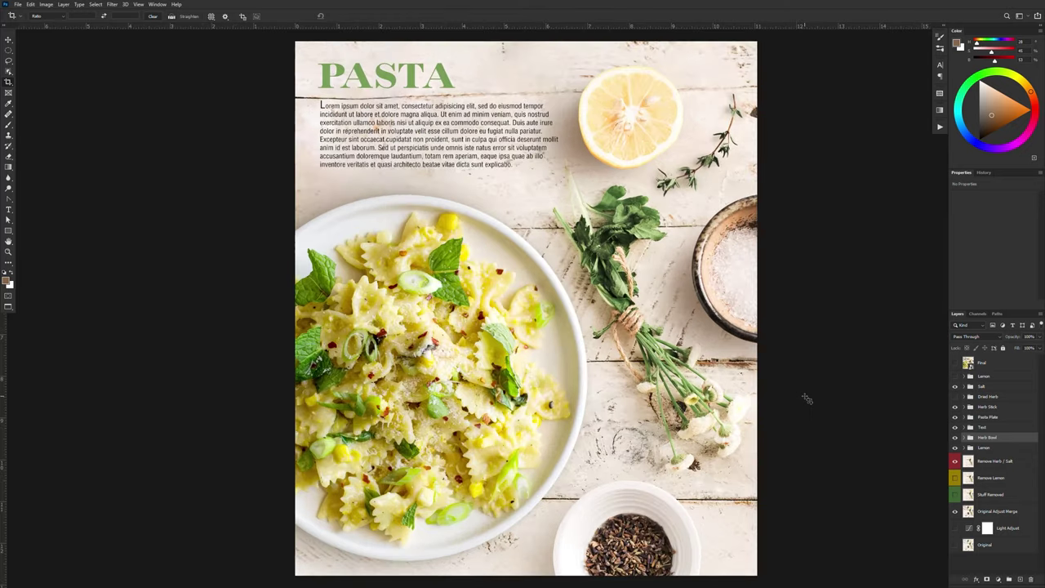
drag(804, 395, 758, 392)
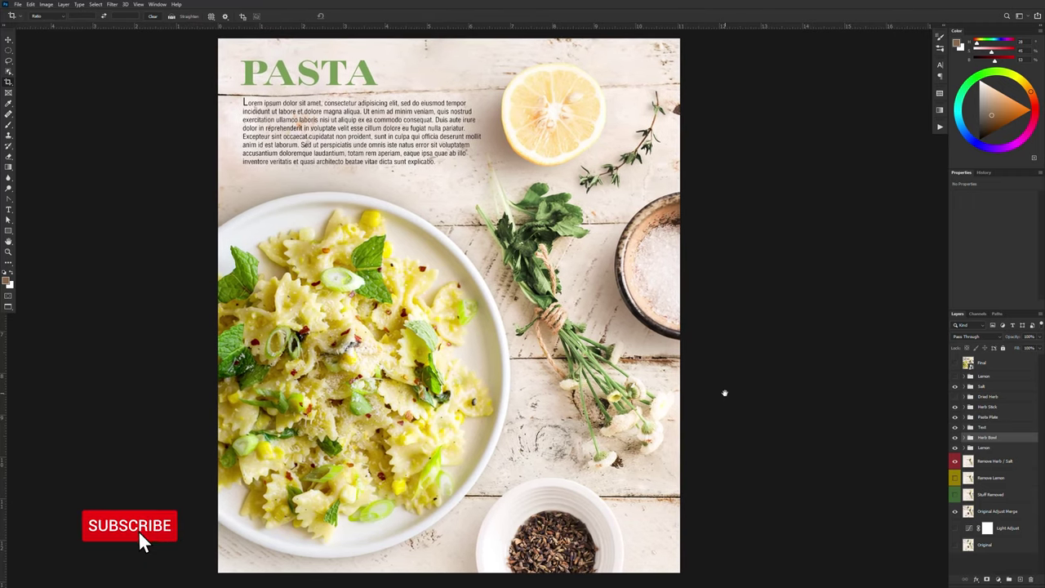